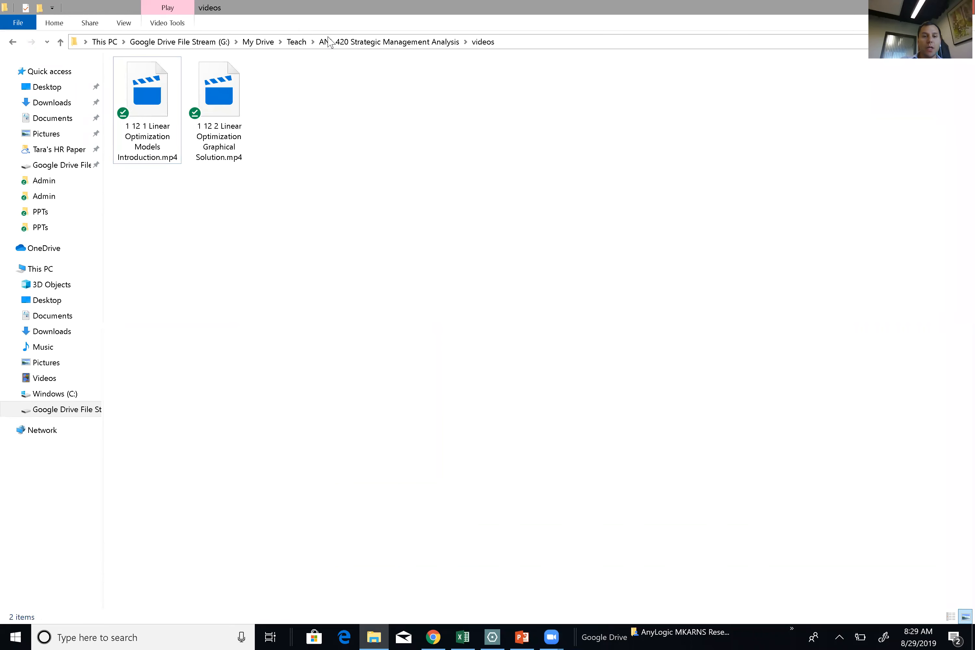
Create a blank workbook 'Linear Optimization Par.xlsx' in the ANL 420 Videos Excel folder and open it.
left_click(317, 45)
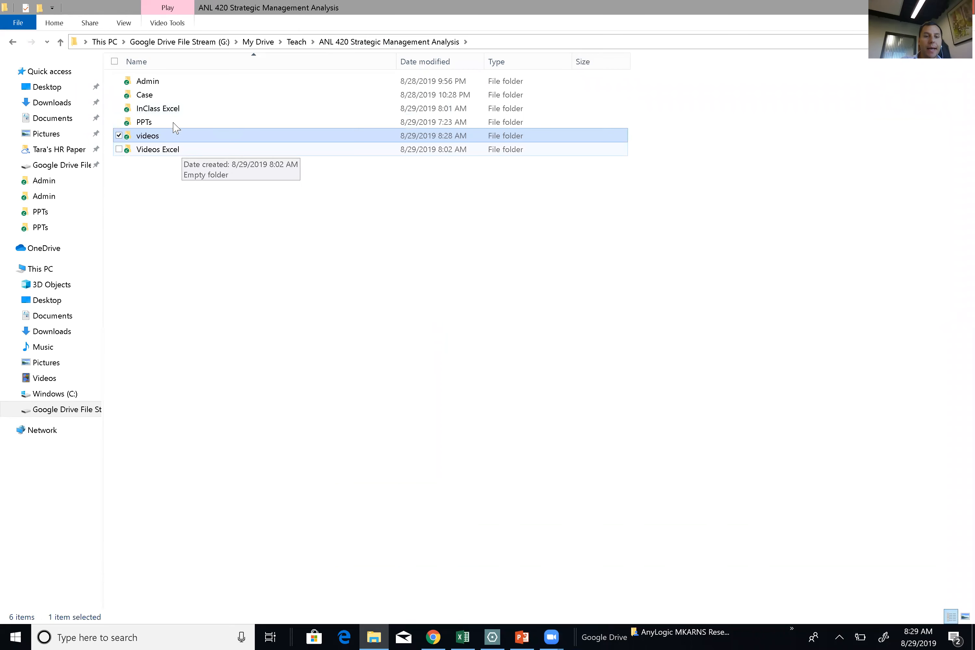
double_click(177, 151)
right_click(176, 151)
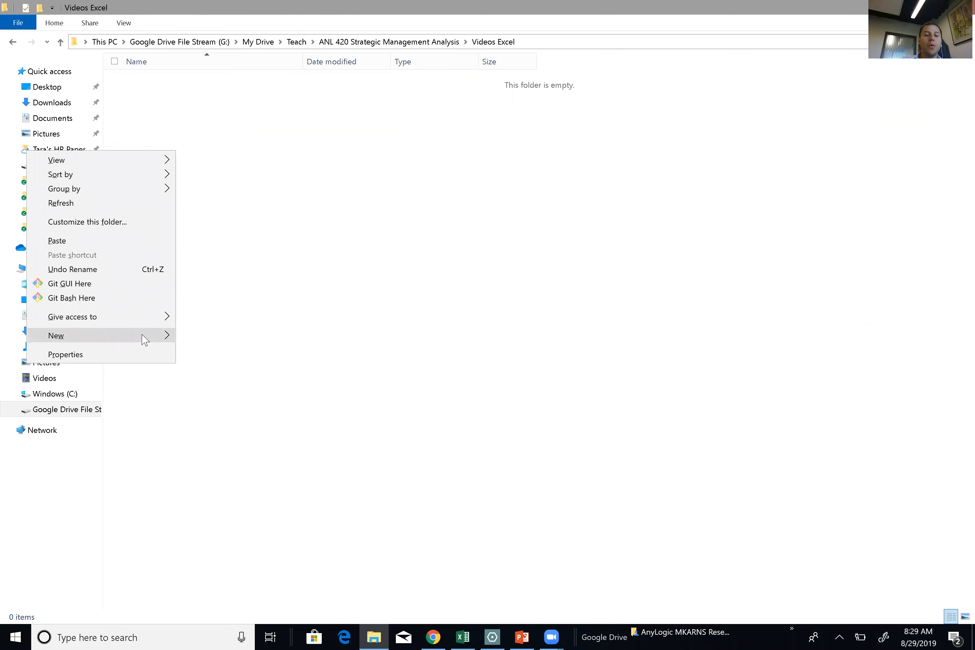
mouse_move(145, 339)
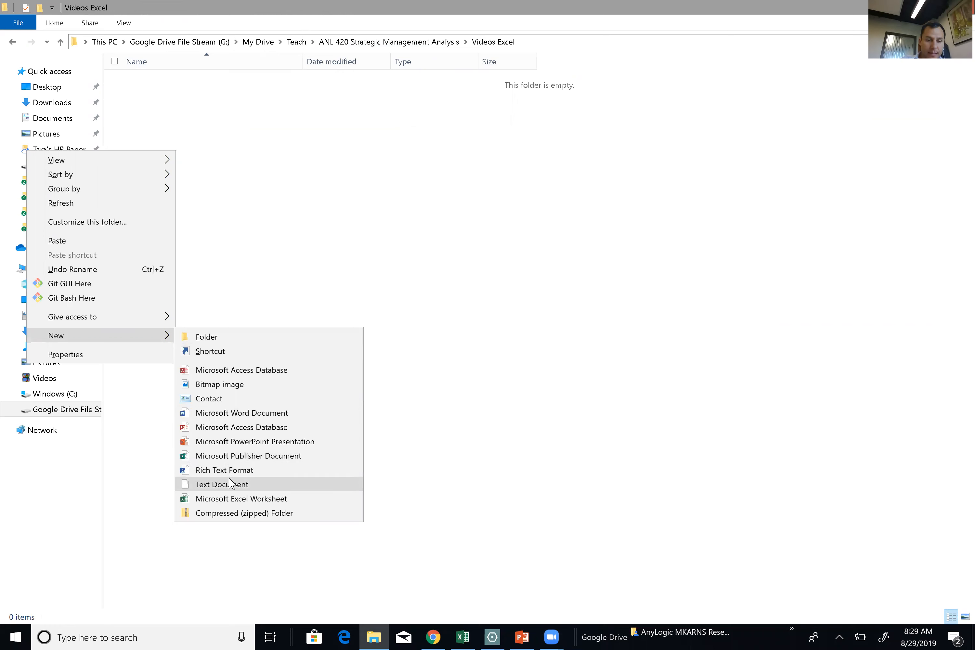
left_click(228, 499)
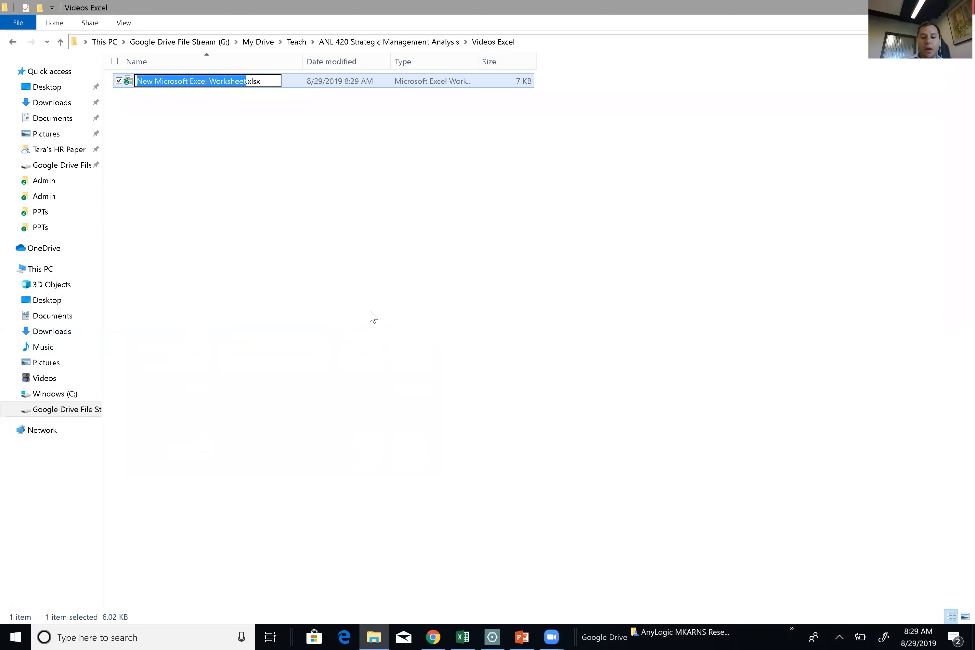
type("Lin")
type("ear Optim")
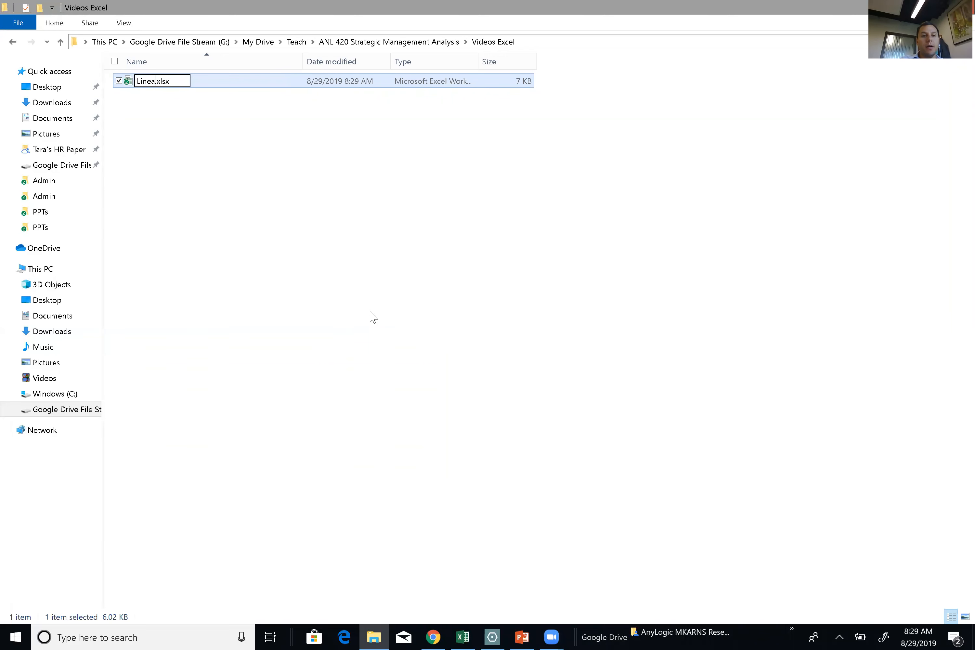
type("ization ")
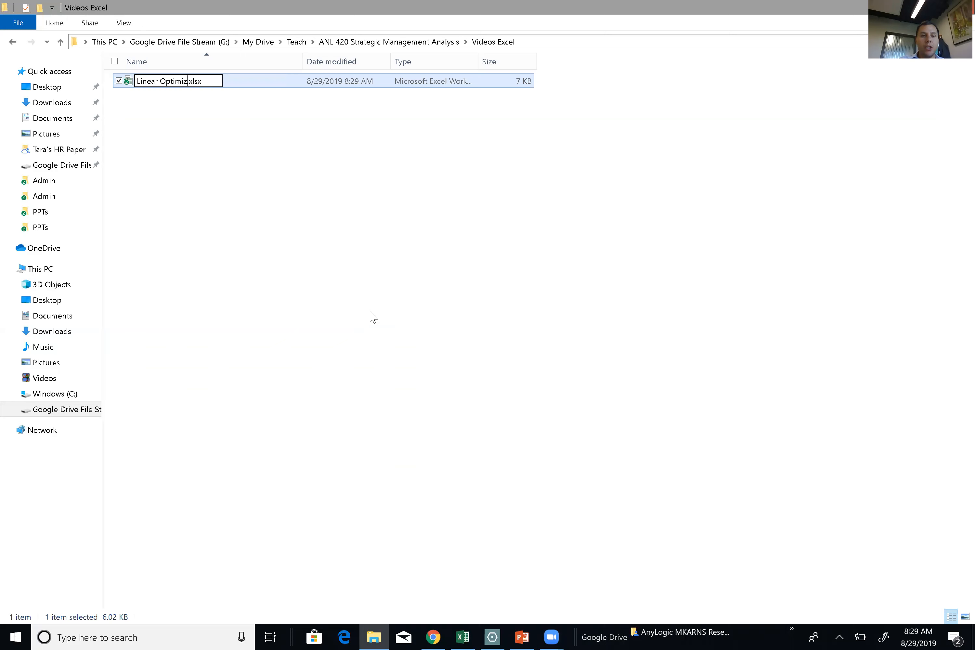
type("Pa")
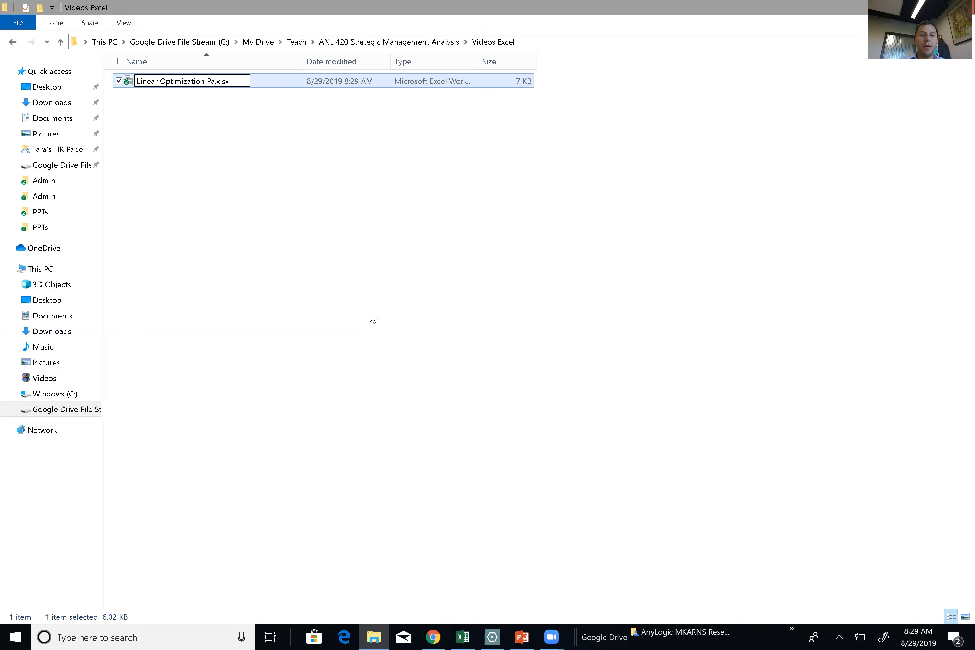
type("r")
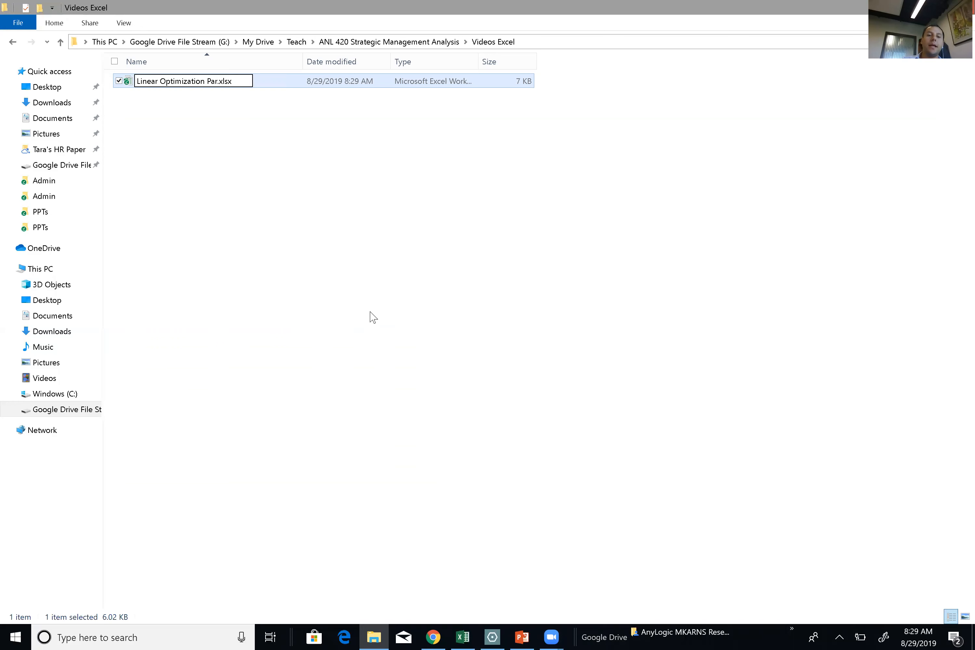
key("Return")
double_click(188, 86)
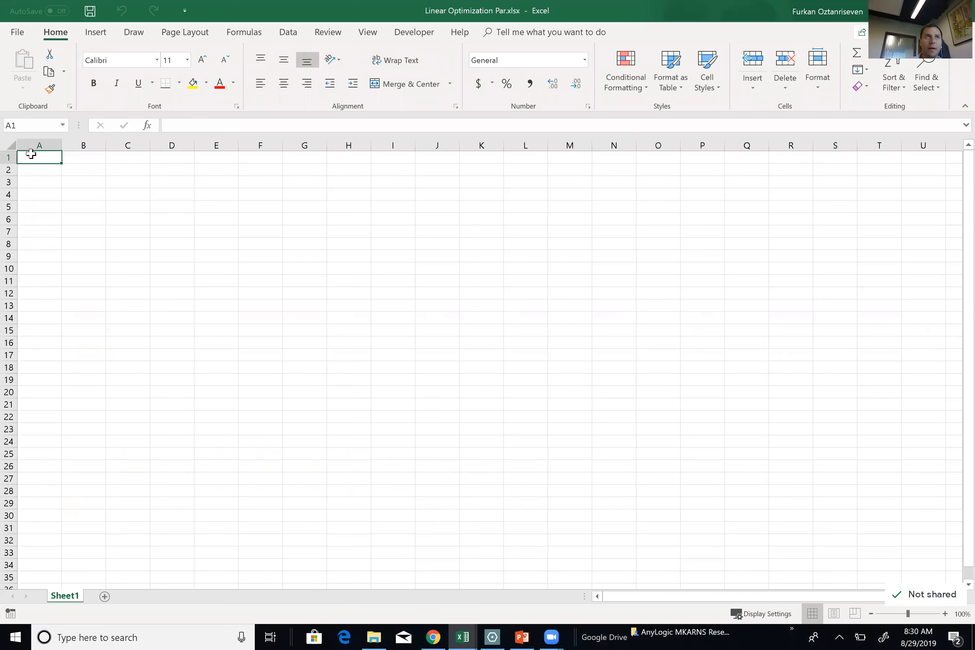
Enter 'Given' in A1 and give column A a light green fill with dark red text.
type("Given")
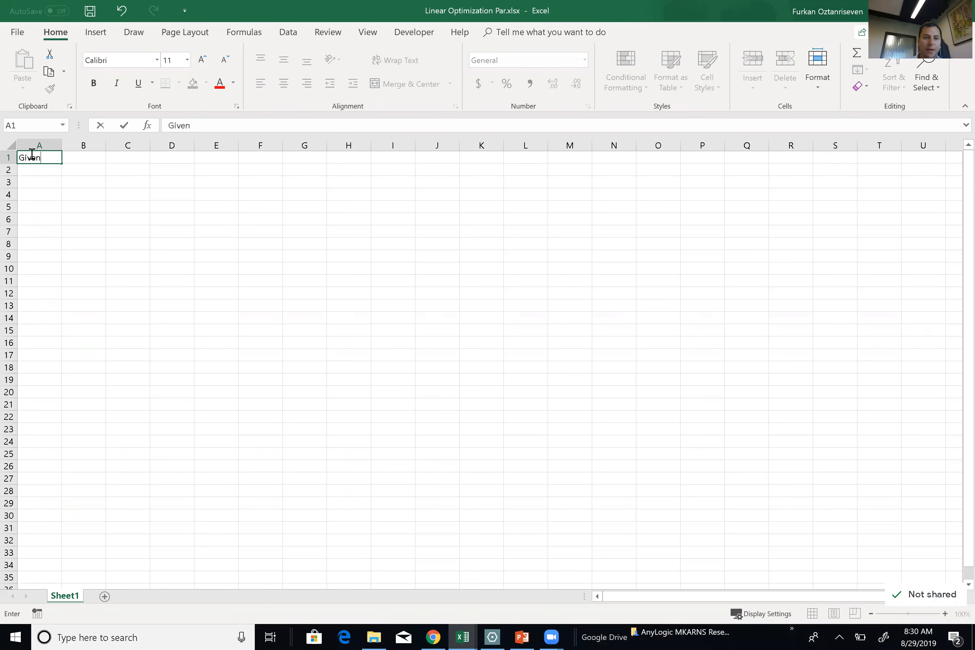
key("Tab")
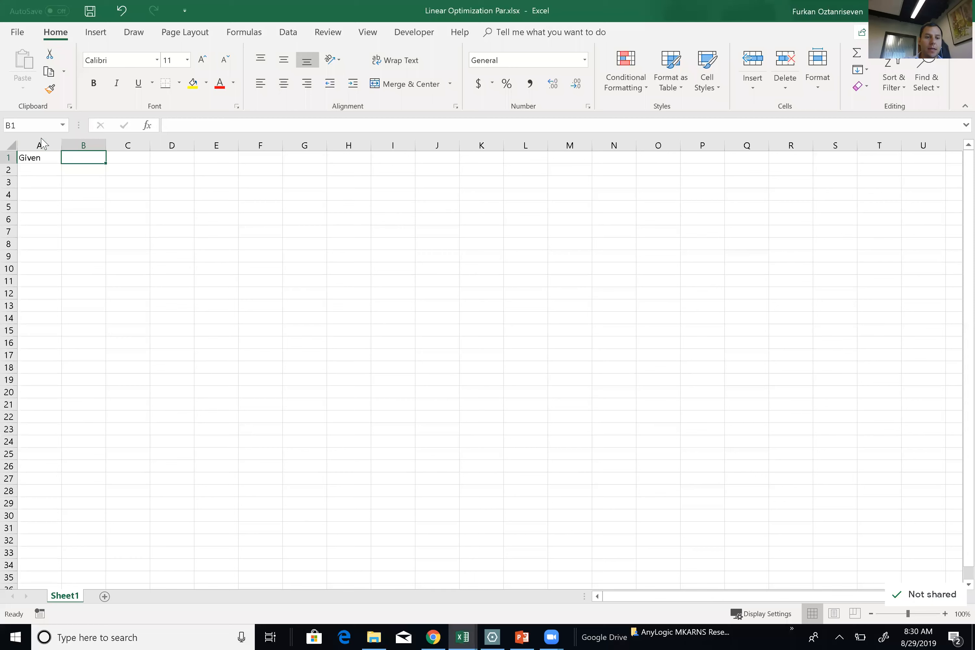
left_click(40, 145)
left_click(233, 82)
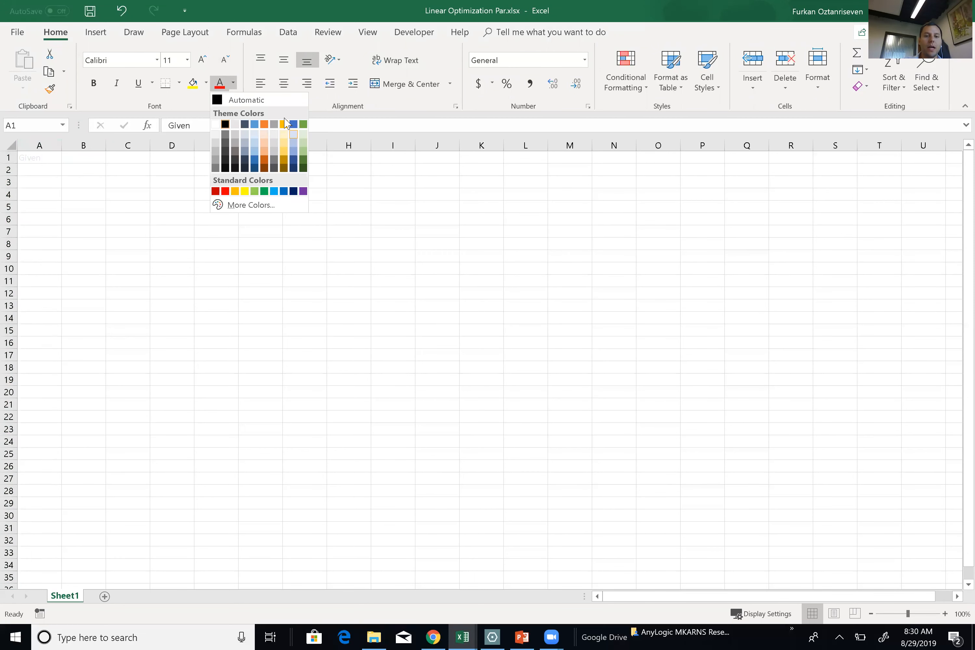
left_click(205, 83)
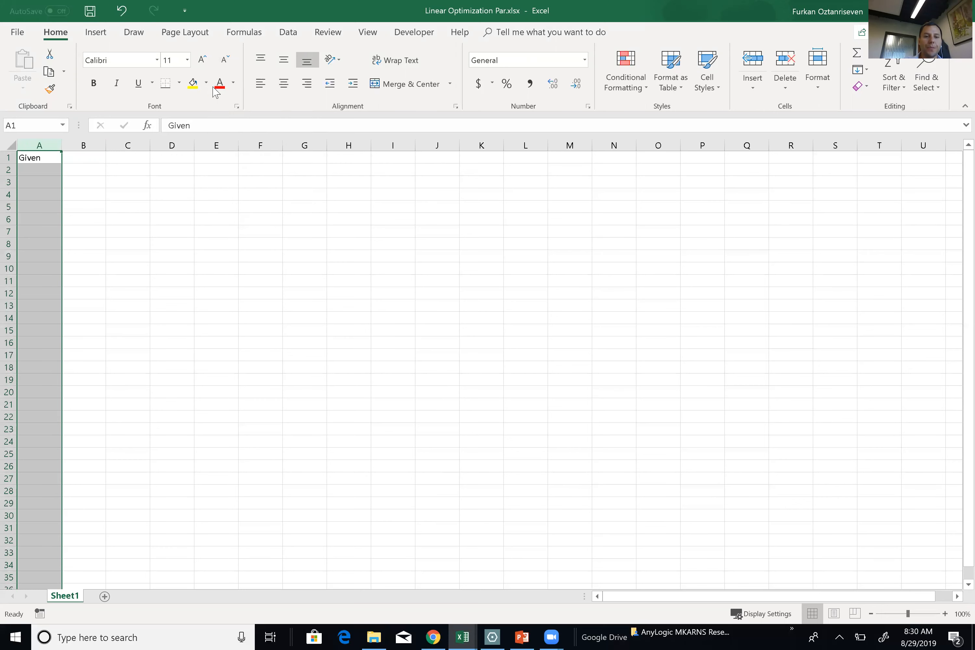
left_click(205, 82)
left_click(277, 120)
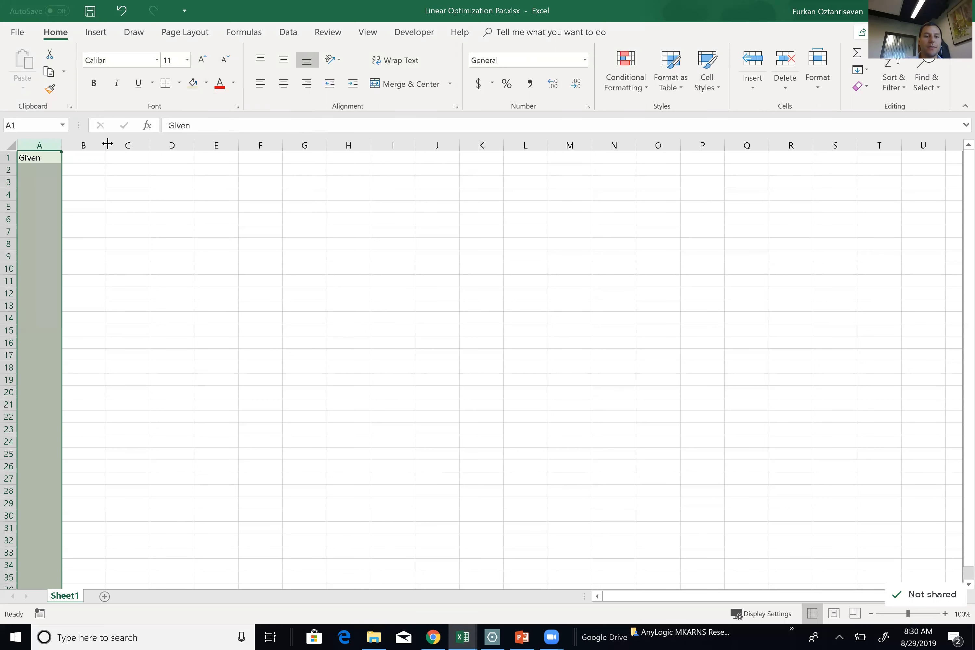
left_click(234, 83)
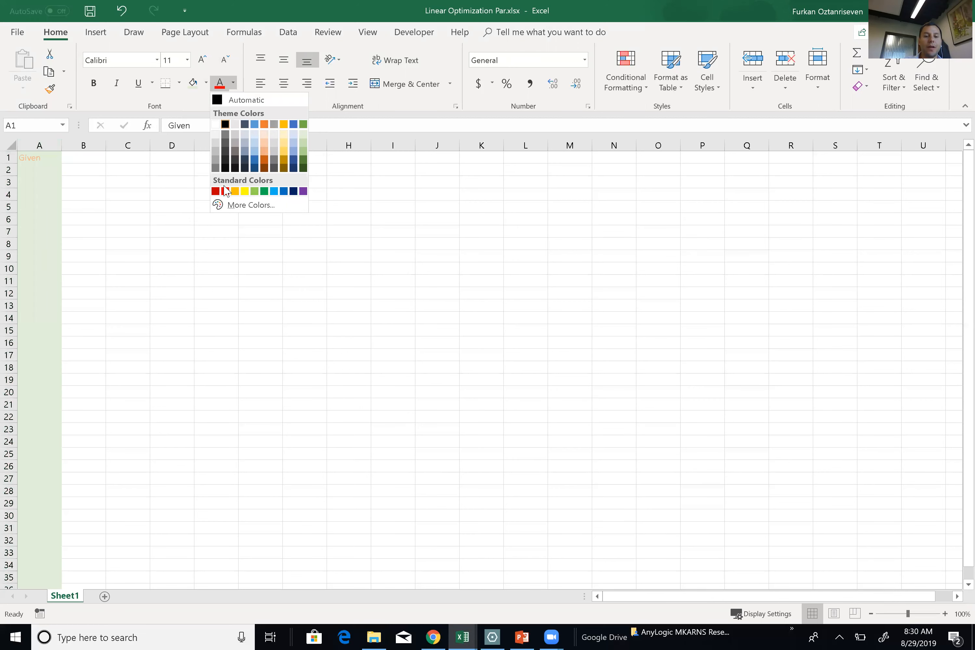
left_click(215, 191)
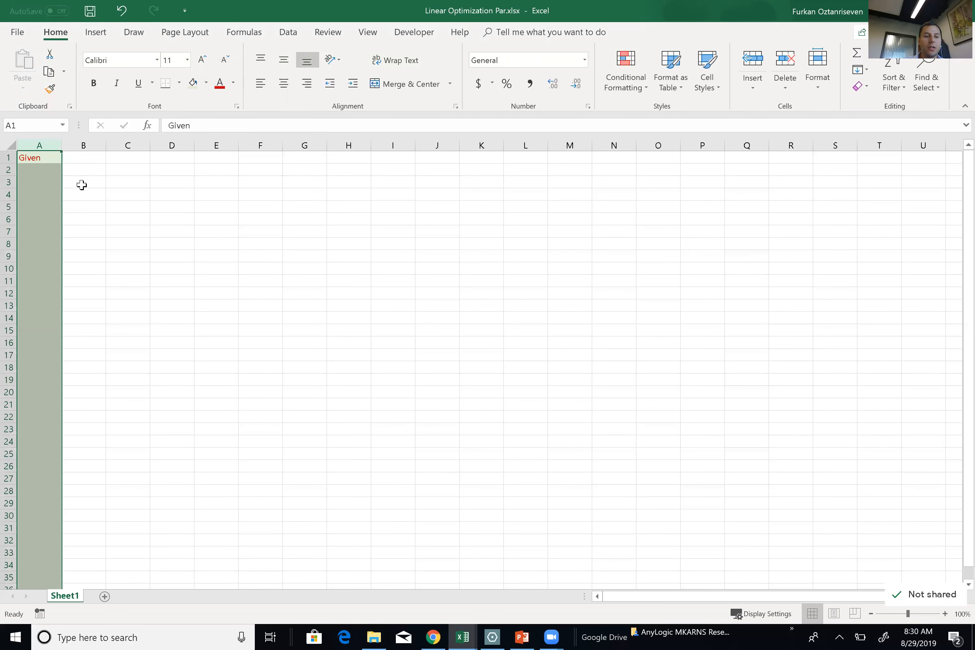
Make the Given heading bold and narrow column A to width 4.80.
left_click(34, 157)
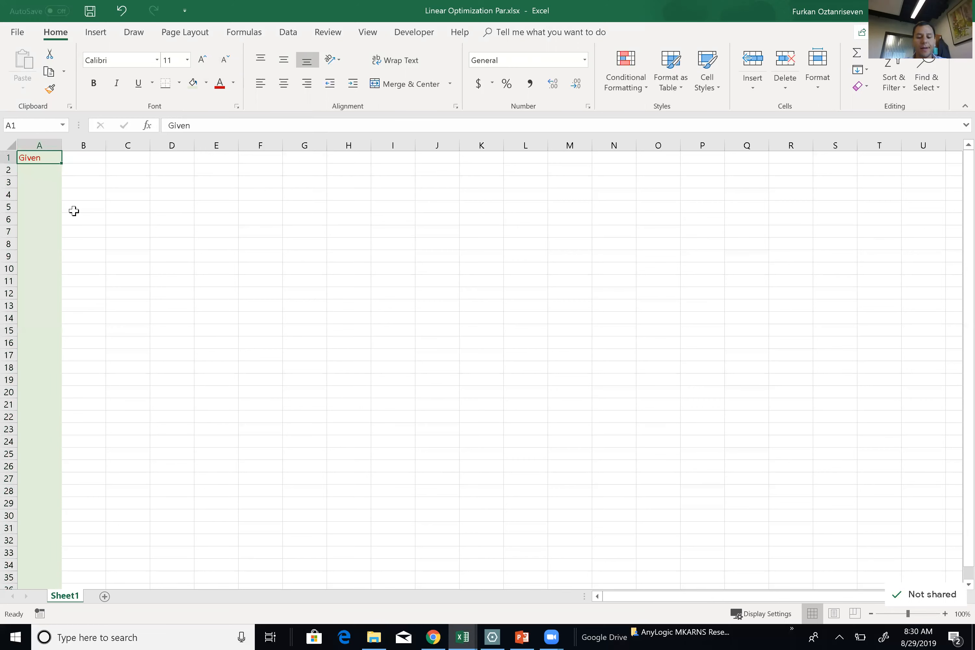
key("ctrl+b")
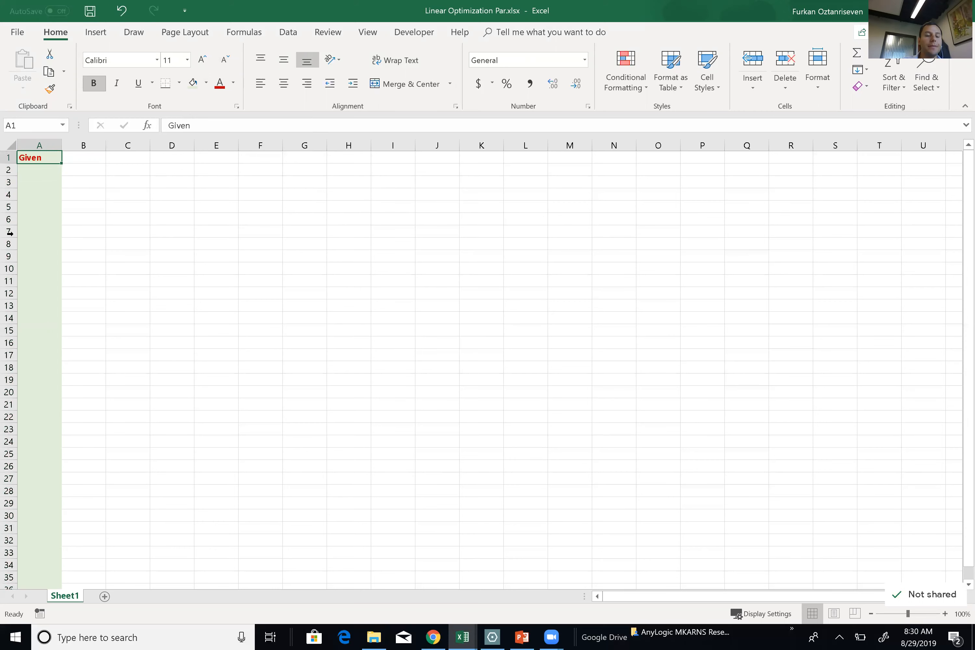
mouse_move(61, 143)
left_mouse_down()
mouse_move(45, 143)
mouse_move(74, 140)
left_mouse_up()
double_click(73, 140)
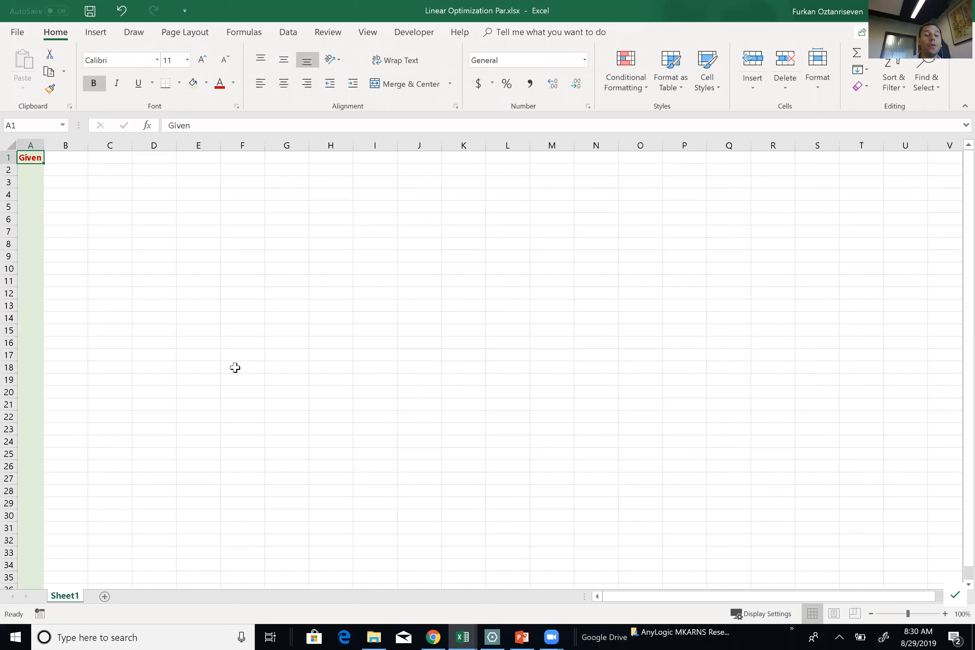
left_click(63, 158)
Enter the departments Cutting, Sewing, Finishing and Inspection in B4:B7.
left_click(59, 171)
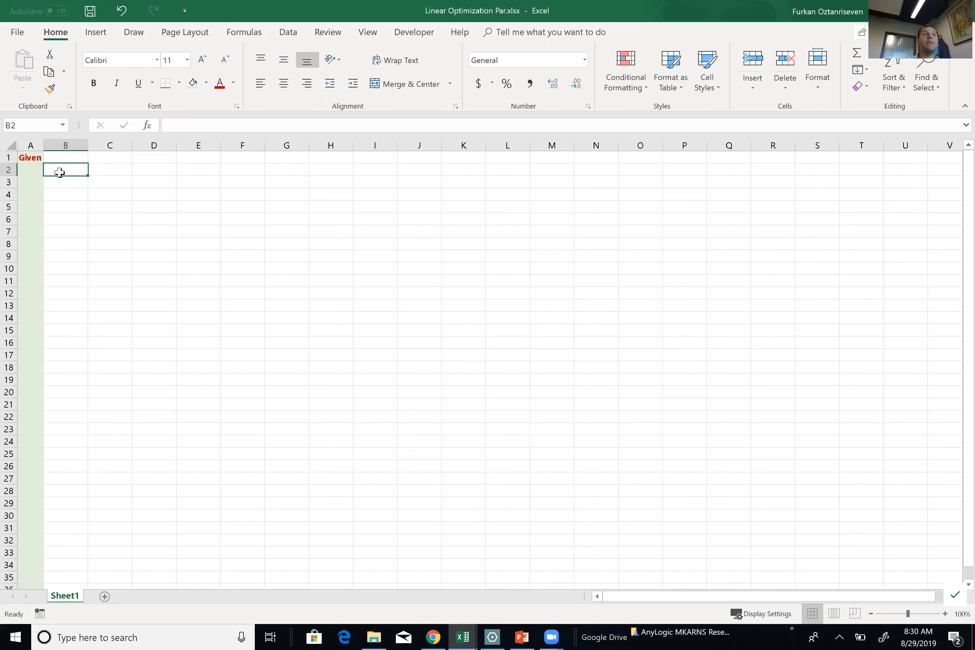
key("Down")
key("Down")
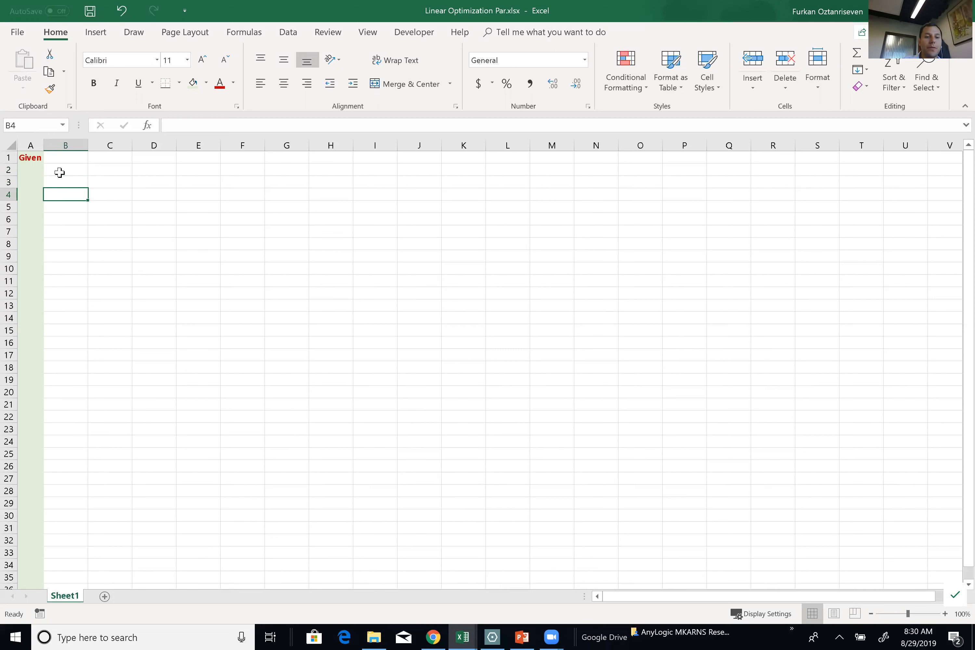
type("Cutting")
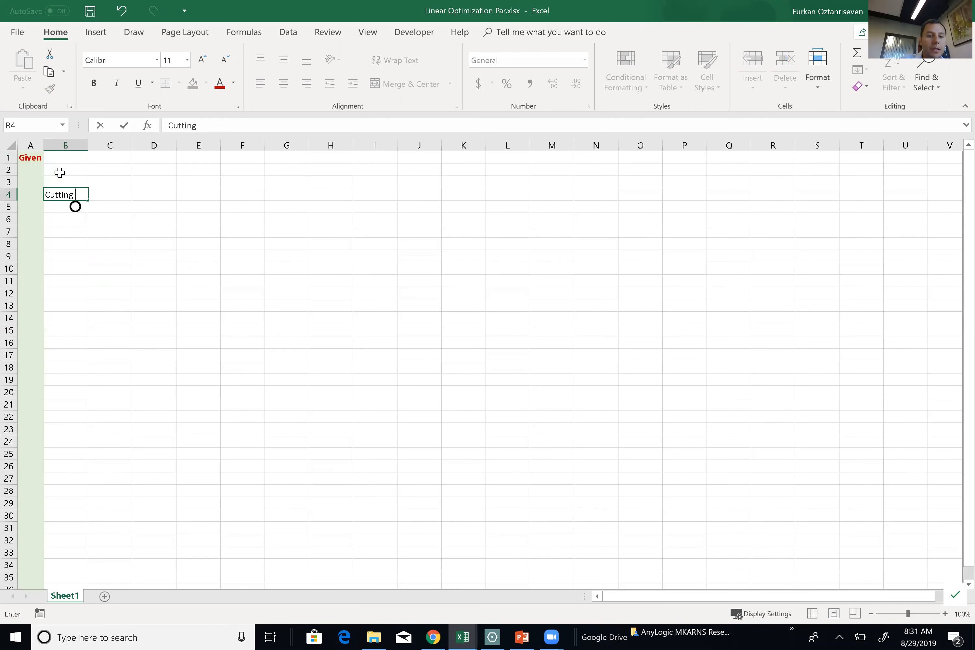
left_click(330, 219)
scroll(60, 173, "up", 10)
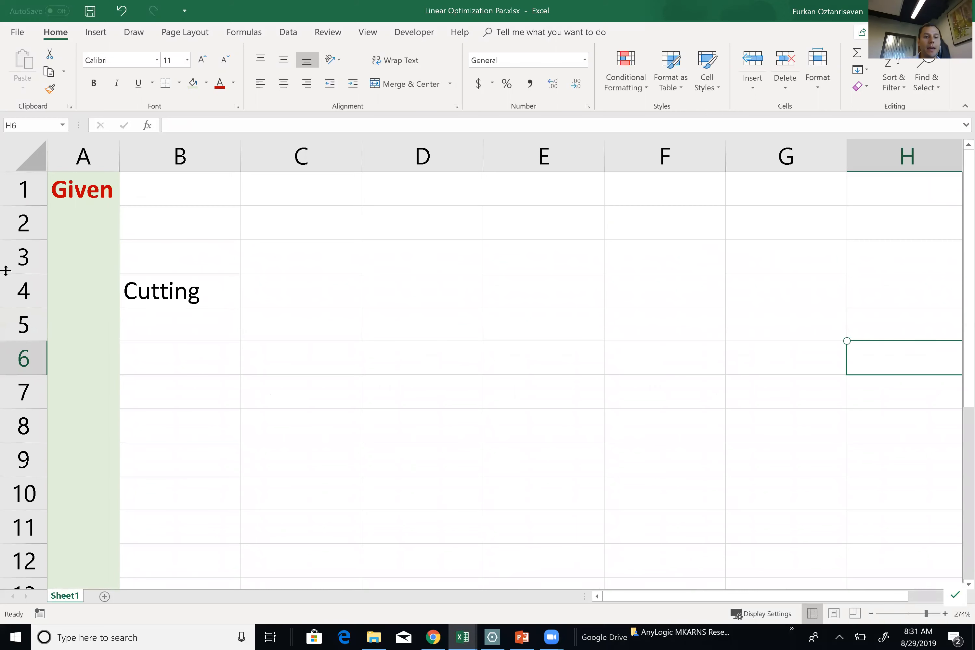
left_click(182, 331)
type("Sewing")
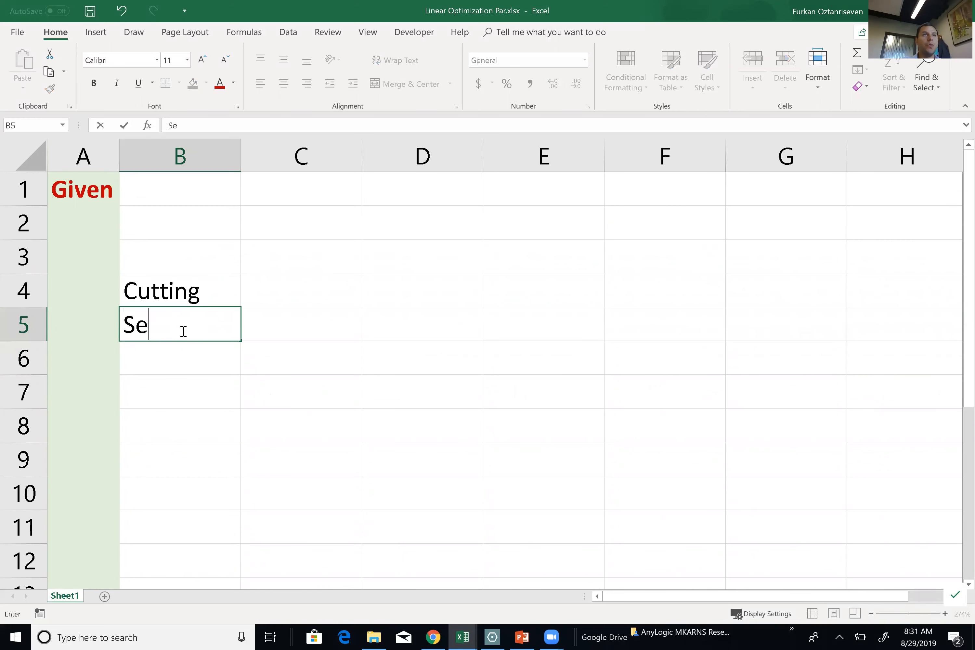
key("Return")
type("Finishing")
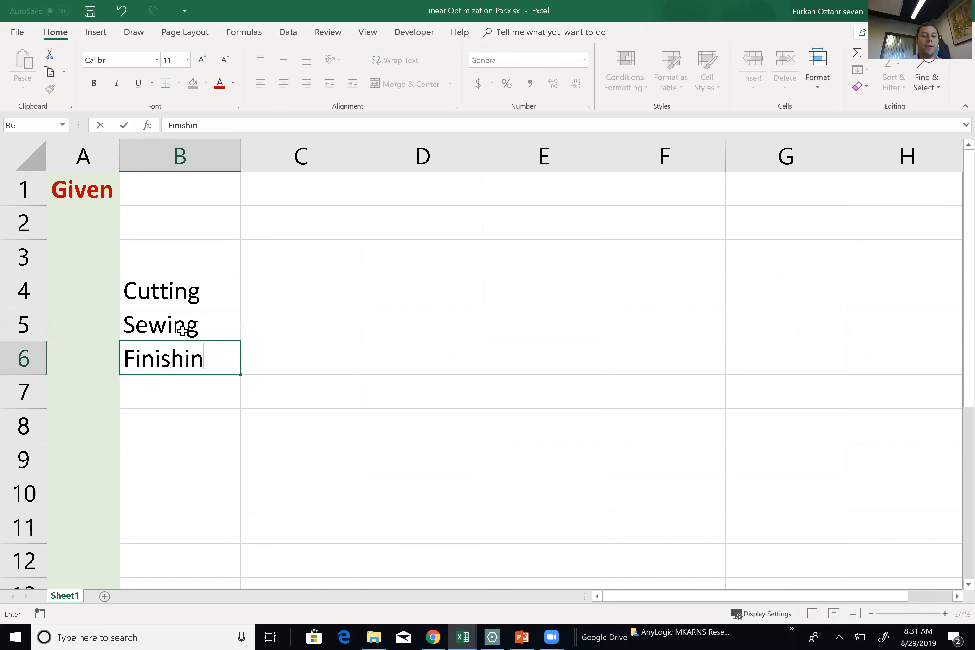
key("Return")
type("Inspec")
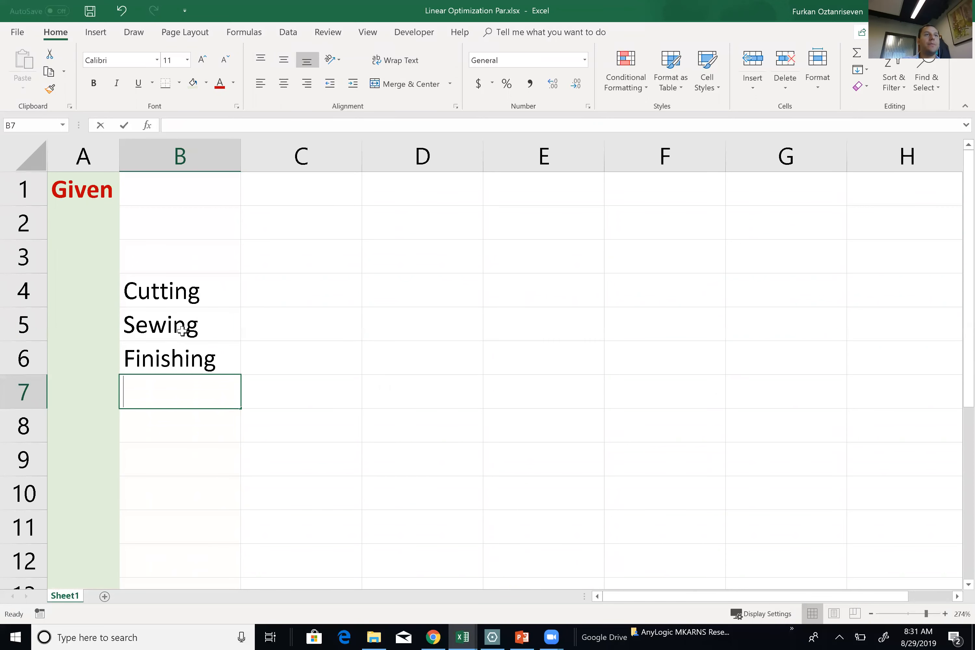
type("t")
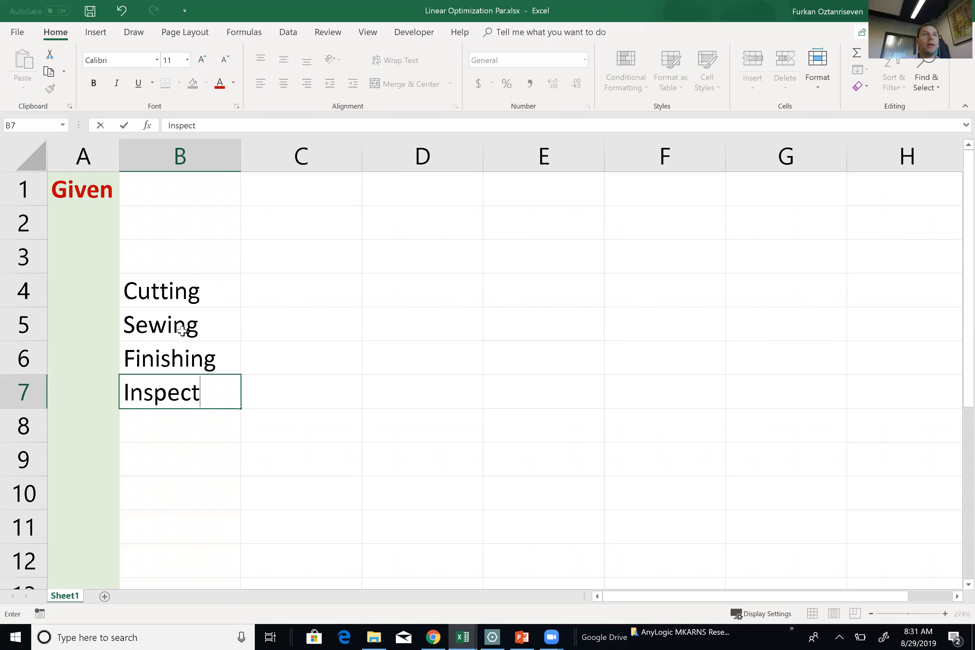
type("ion")
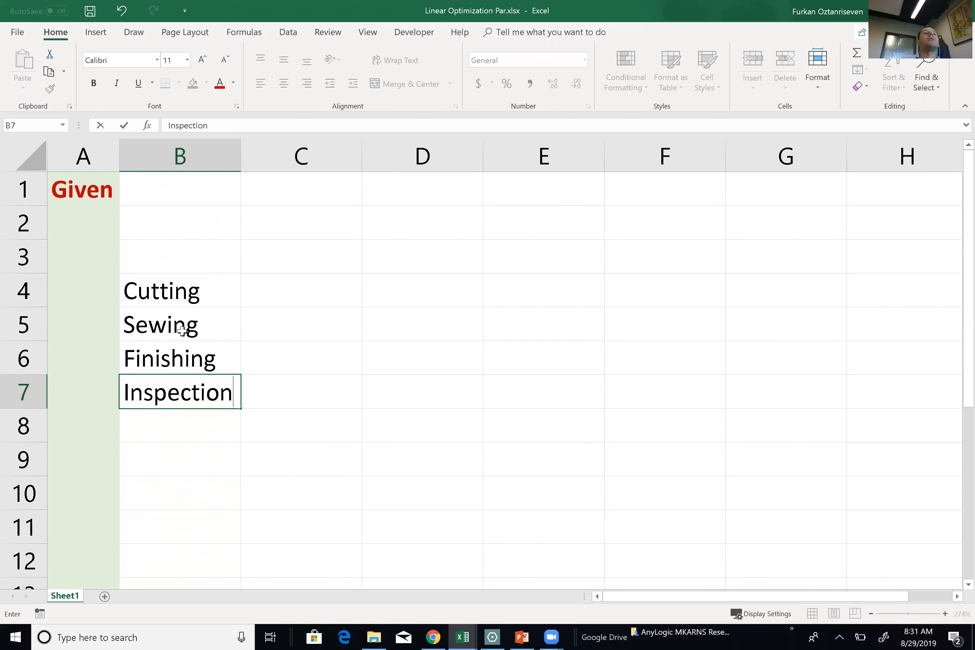
key("Return")
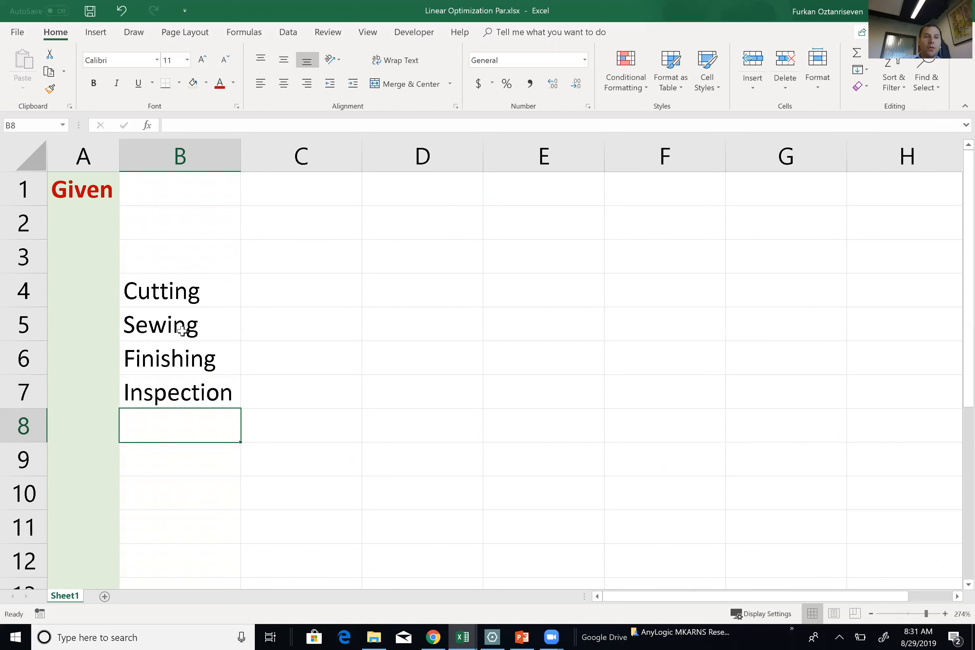
Add the label 'Profit per Bag' in B9 and autofit column B to it.
key("Return")
type("P")
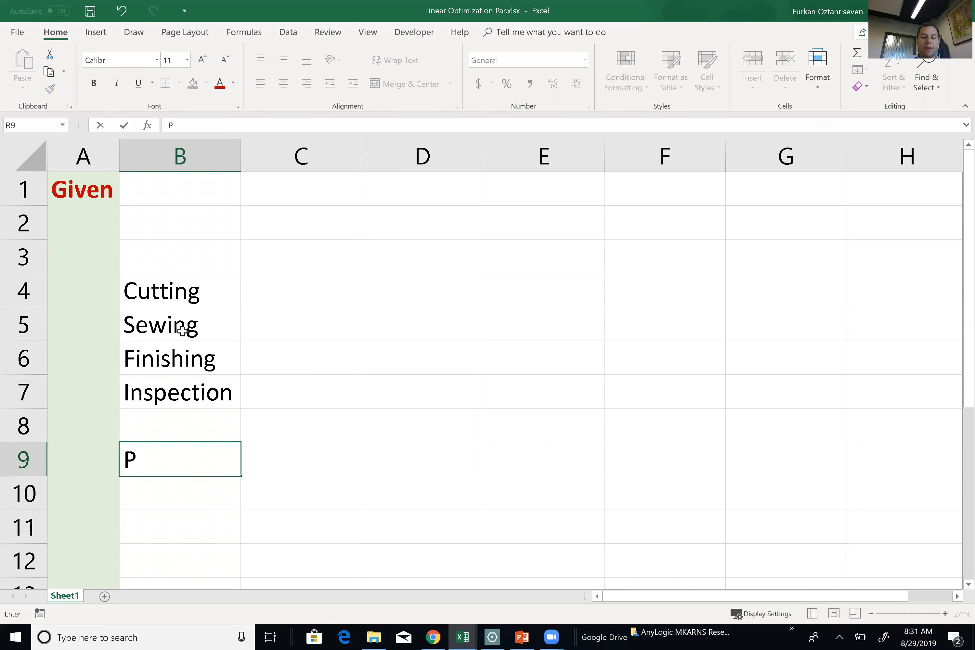
type("rogirt")
key("BackSpace")
key("BackSpace")
key("BackSpace")
key("BackSpace")
key("BackSpace")
type("ofit")
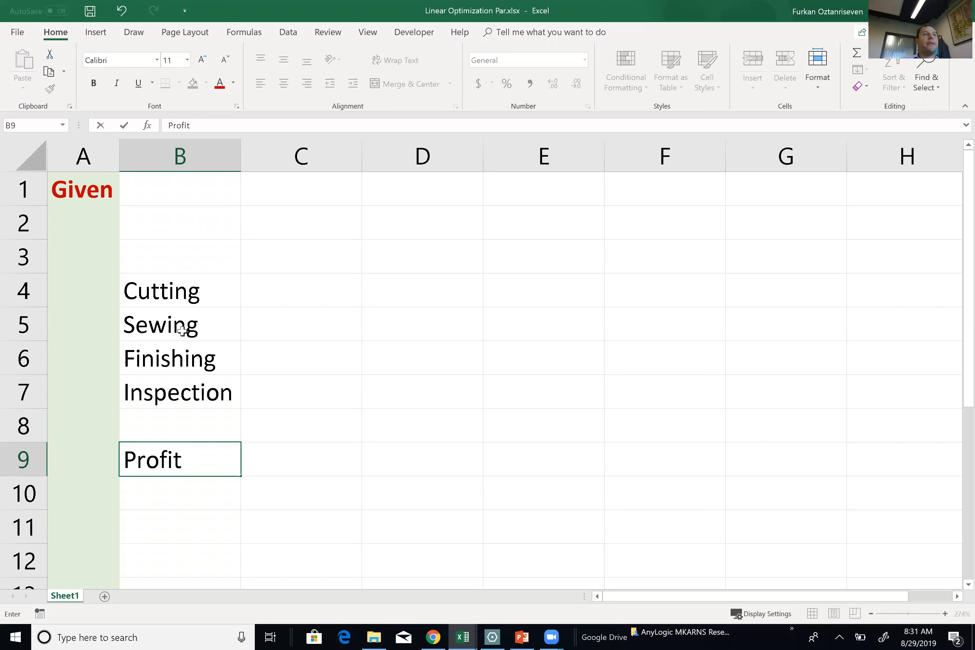
type(" per Bag")
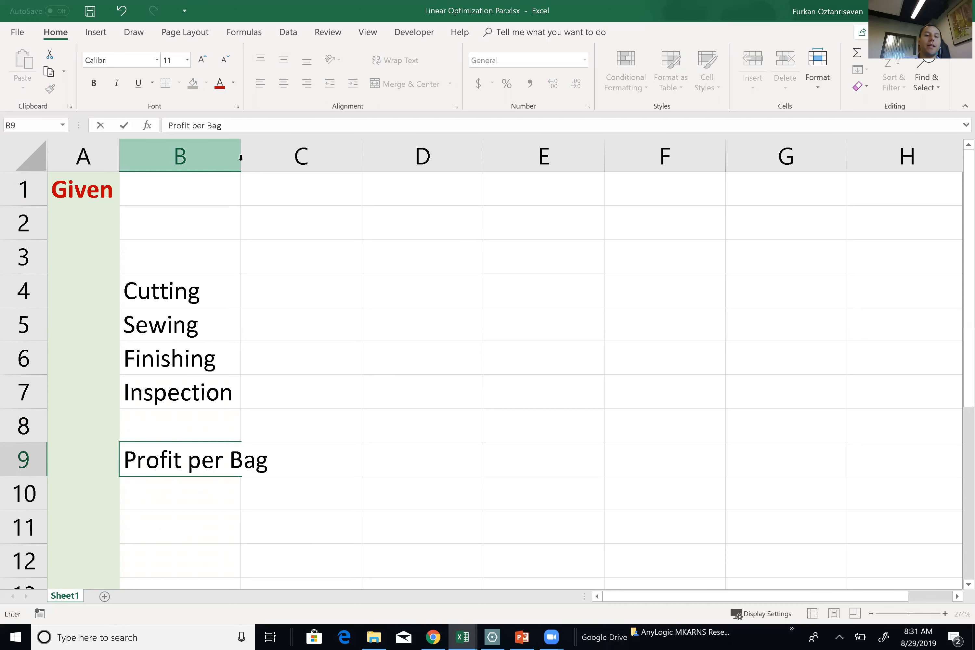
left_click(240, 158)
double_click(241, 158)
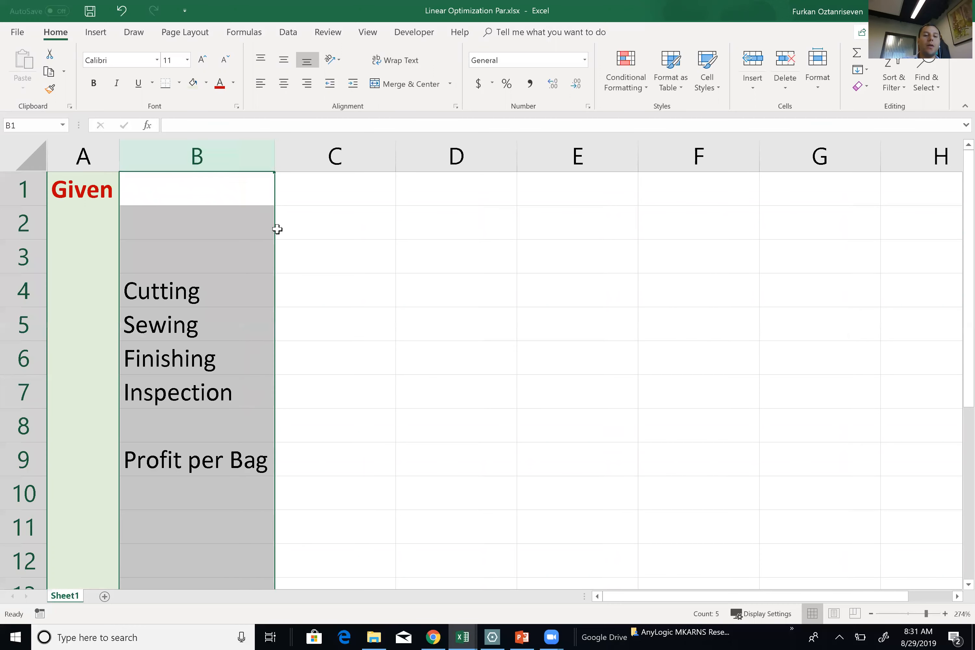
left_click(281, 228)
left_click(289, 256)
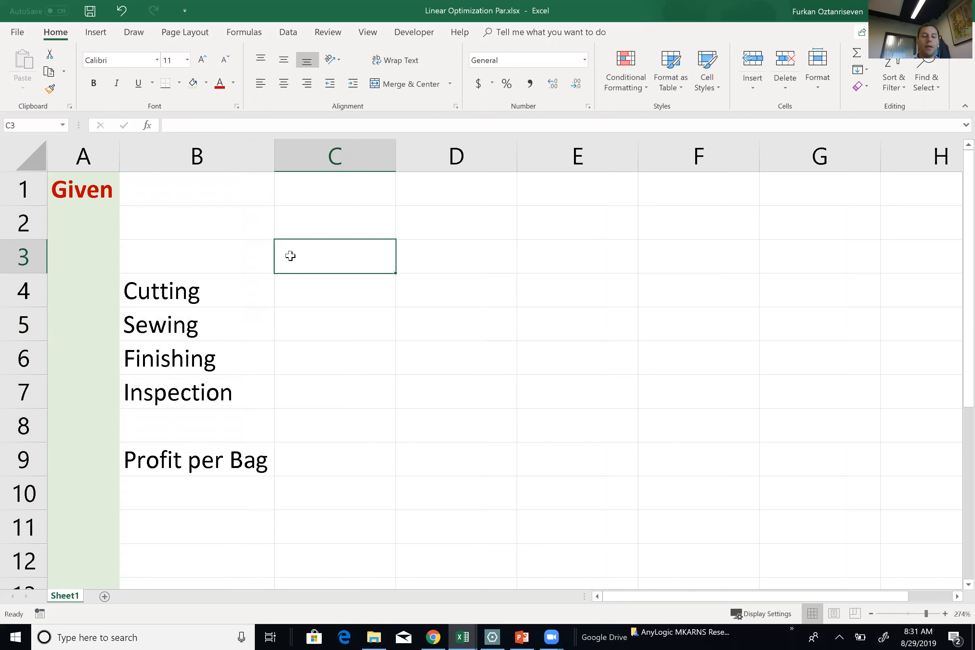
Enter bold, centred 'Standard' and 'Deluxe' headers in C3:D3.
type("Sta")
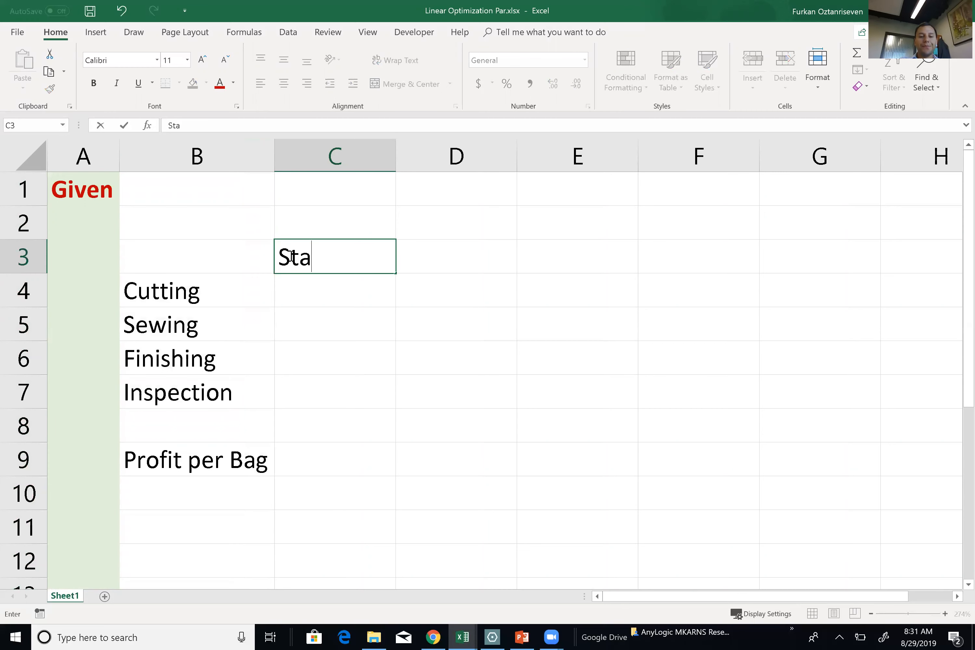
type("ndard")
key("Tab")
type("Deluze")
key("BackSpace")
key("BackSpace")
type("x")
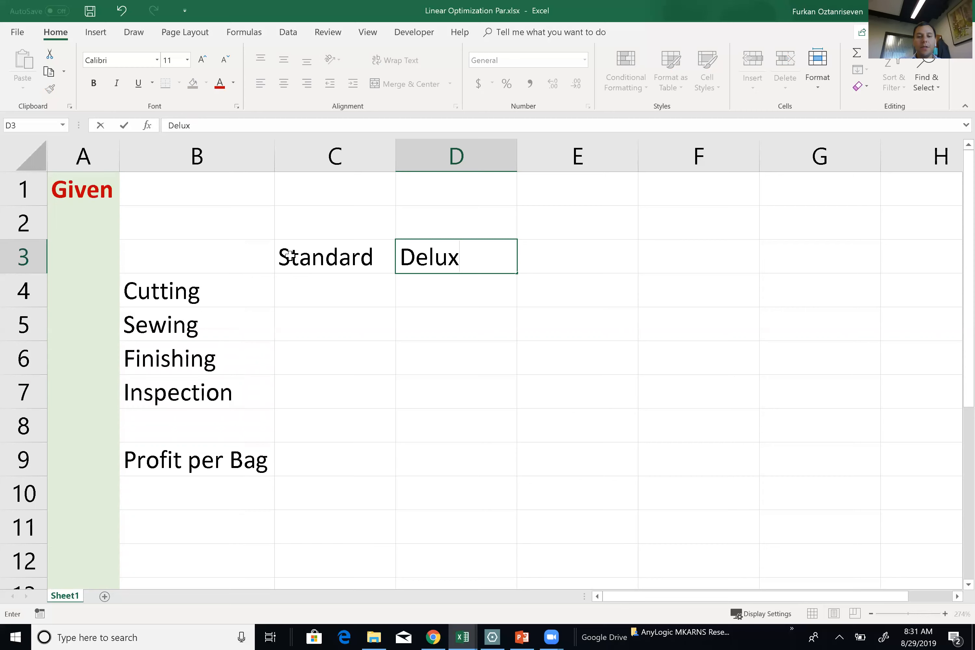
type("e")
key("Tab")
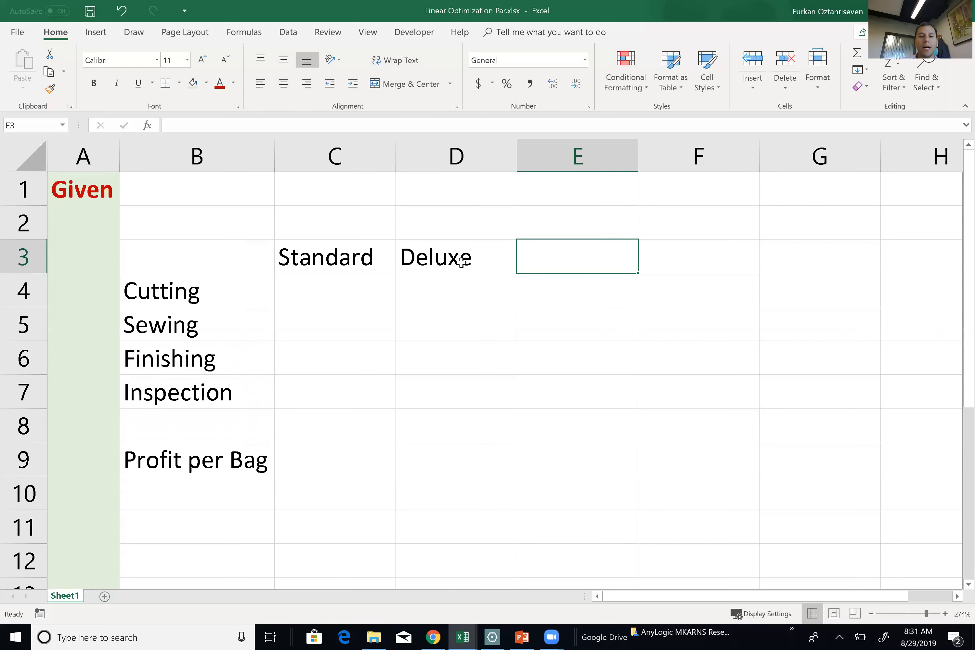
left_click_drag(376, 256, 465, 253)
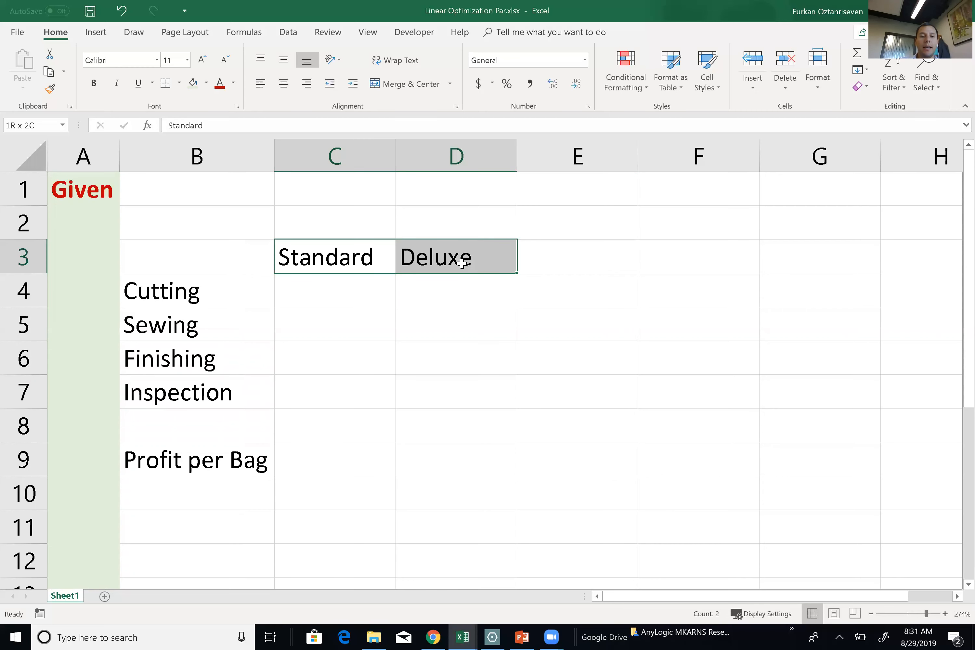
left_click(284, 83)
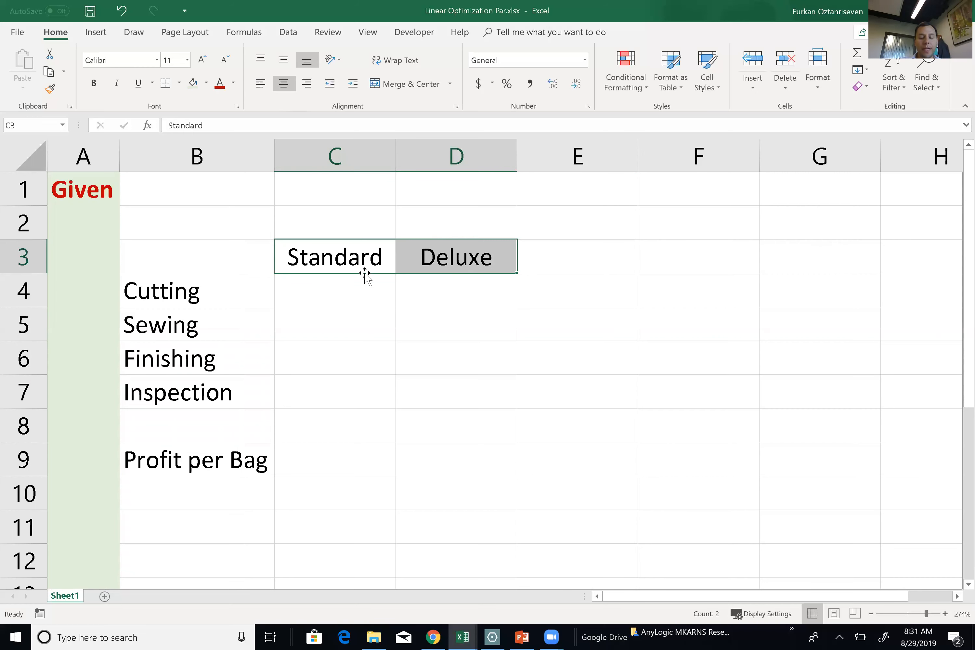
left_click(93, 83)
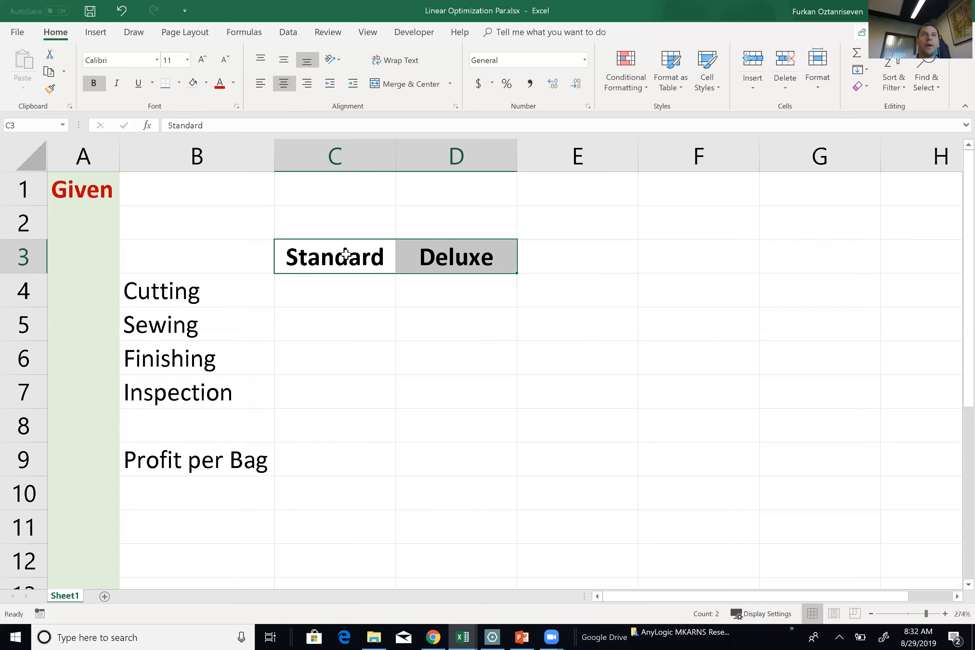
Add a bold 'Production Time (hrs)' title merged and centred across C2:D2.
left_click(348, 228)
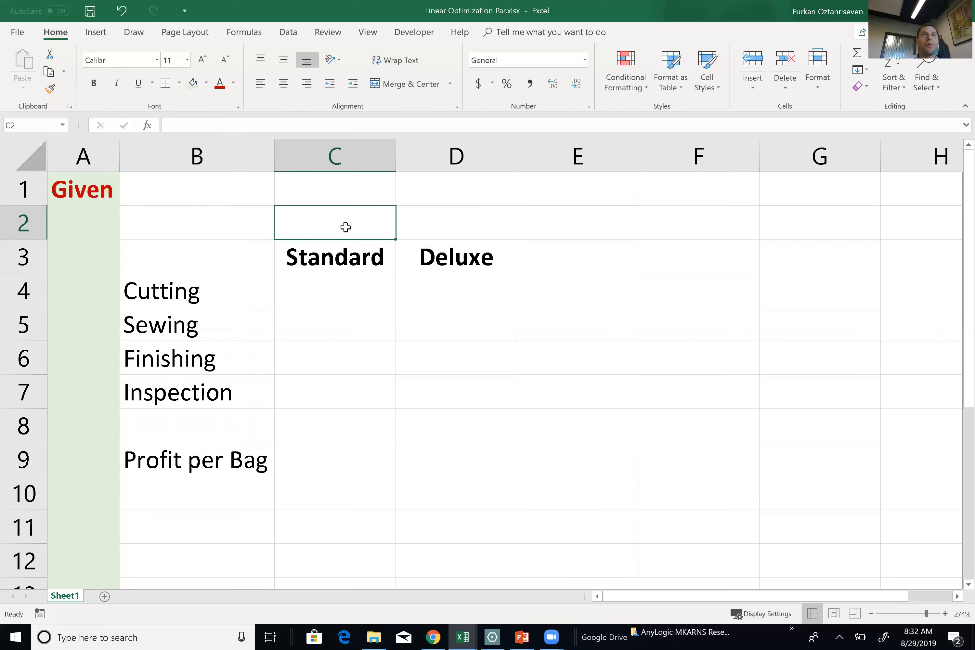
type("Produ")
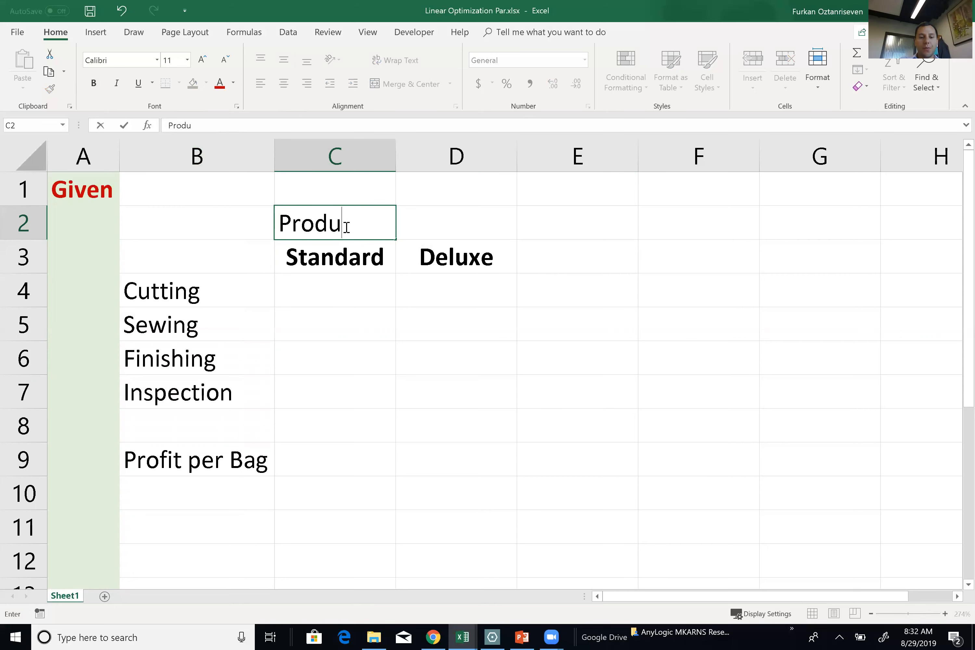
type("ction Time (")
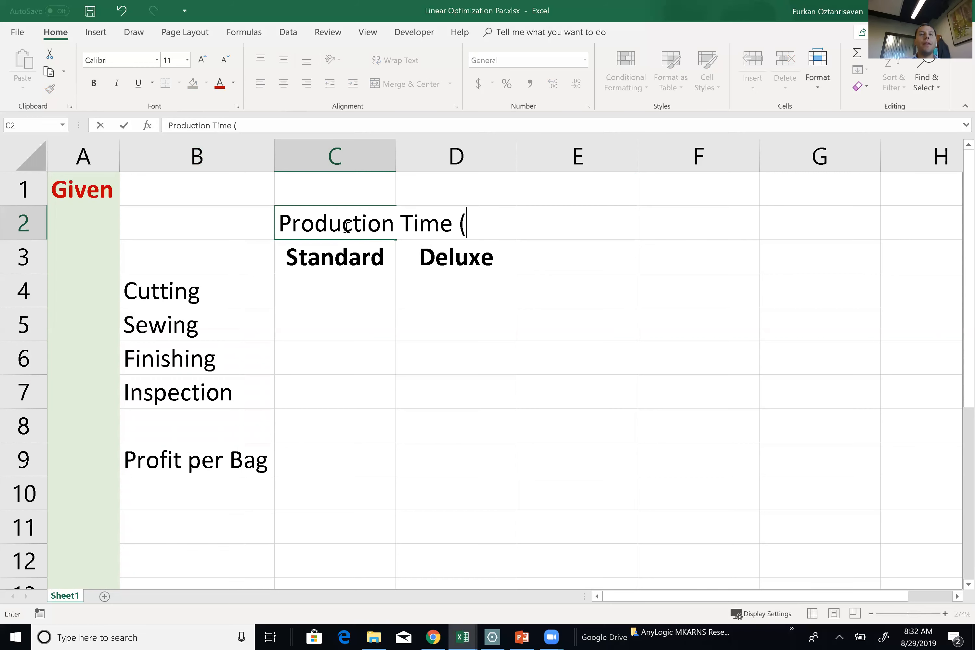
type("hrs)")
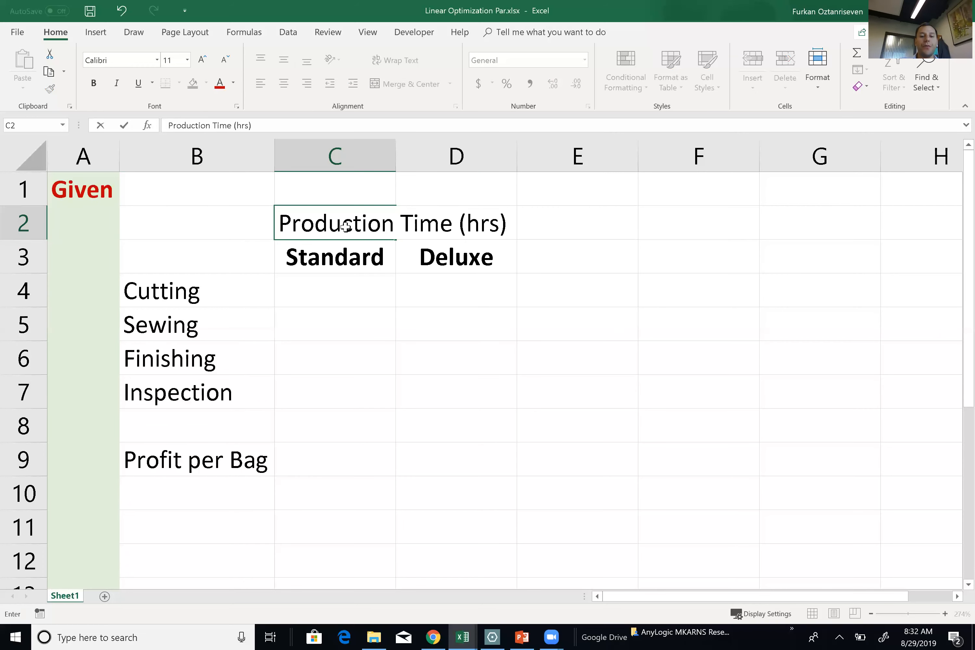
key("Tab")
left_click_drag(345, 226, 440, 224)
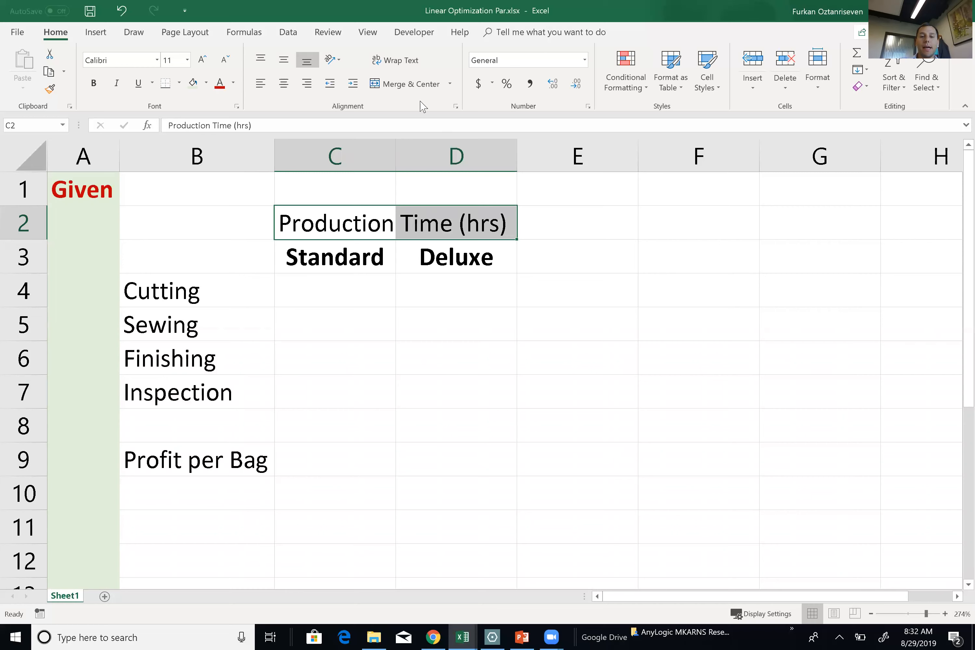
left_click(419, 88)
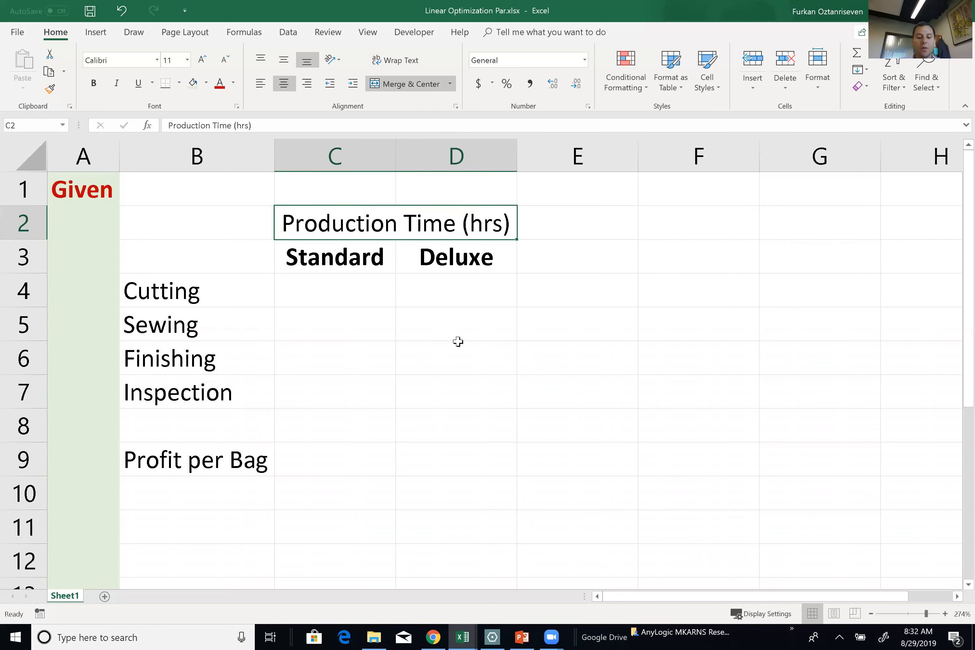
key("ctrl+b")
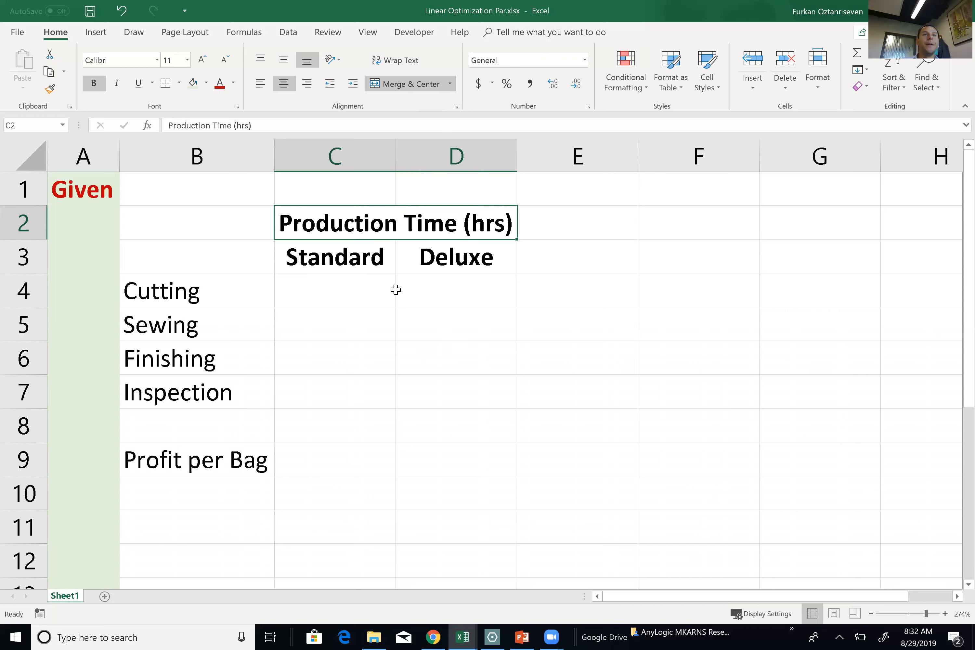
left_click(351, 278)
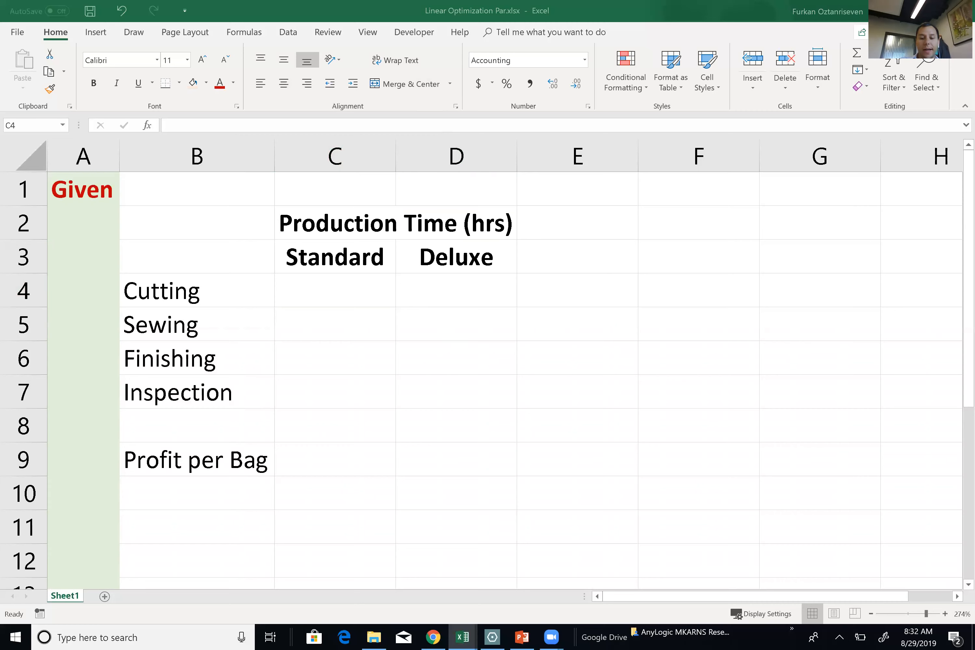
key("alt+Tab")
key("alt+Tab")
key("alt+Tab")
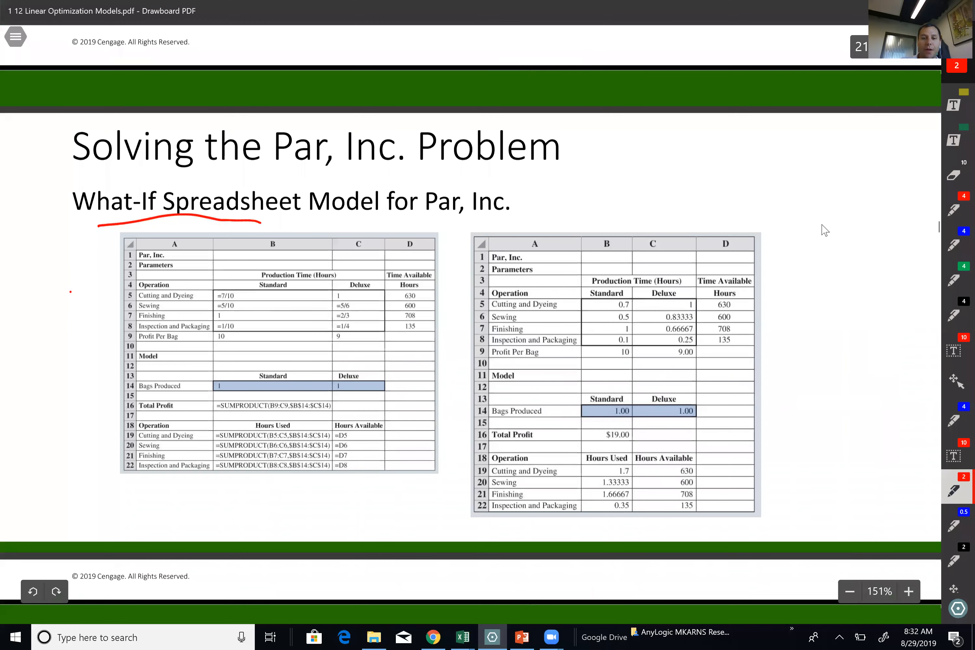
scroll(824, 229, "up", 2)
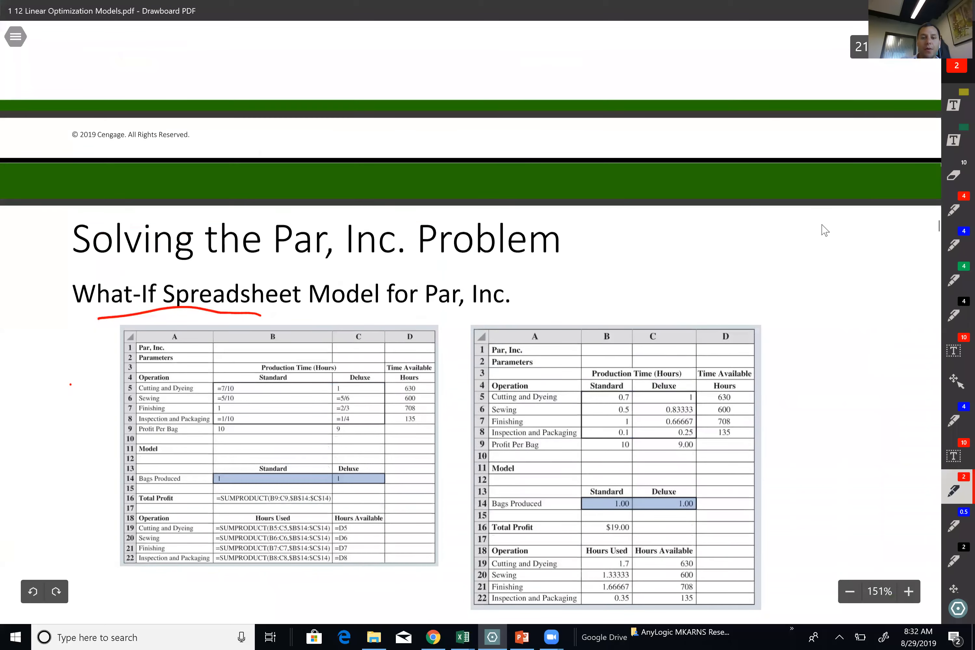
scroll(824, 230, "up", 20)
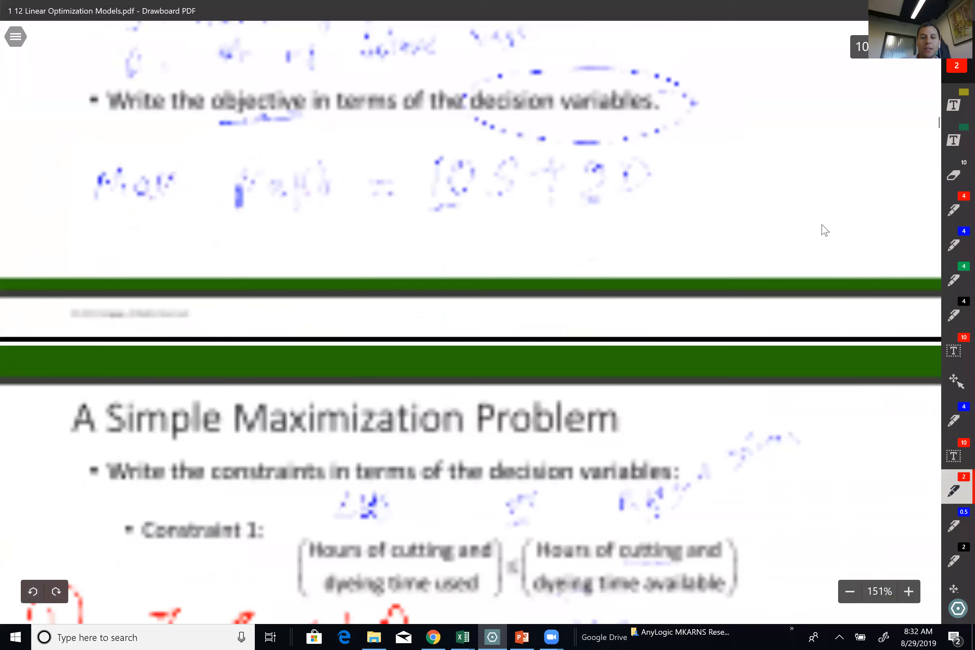
scroll(825, 229, "up", 10)
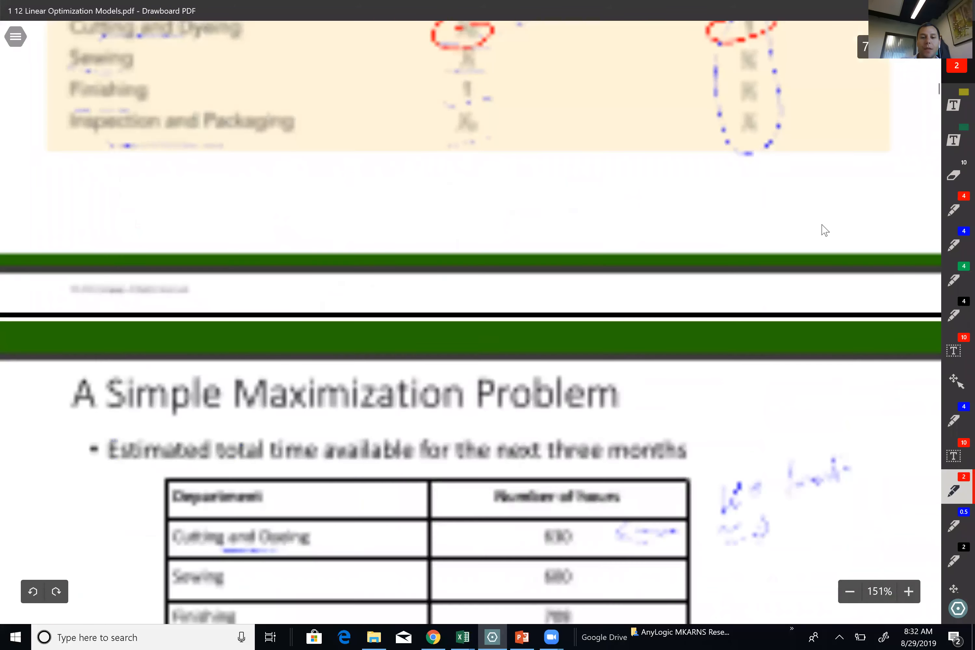
scroll(822, 227, "up", 6)
scroll(822, 226, "down", 2)
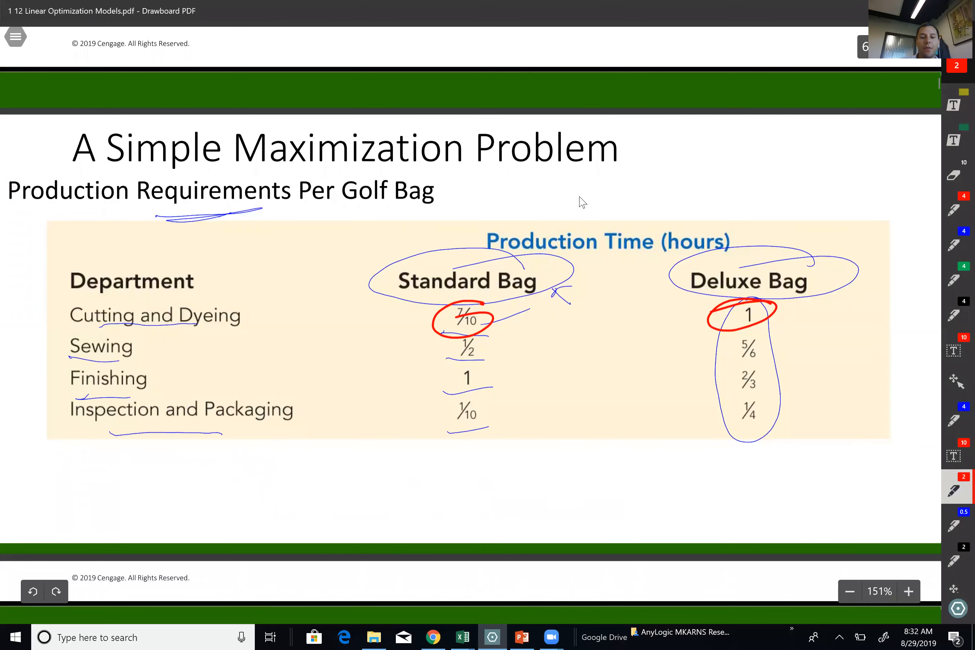
key("alt+Tab")
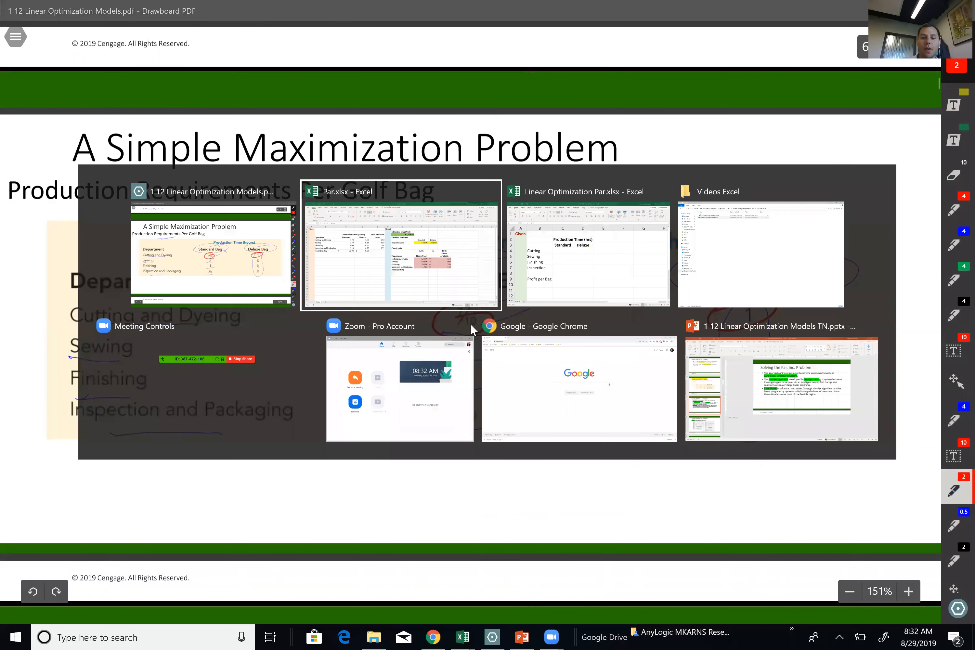
key("alt+Tab")
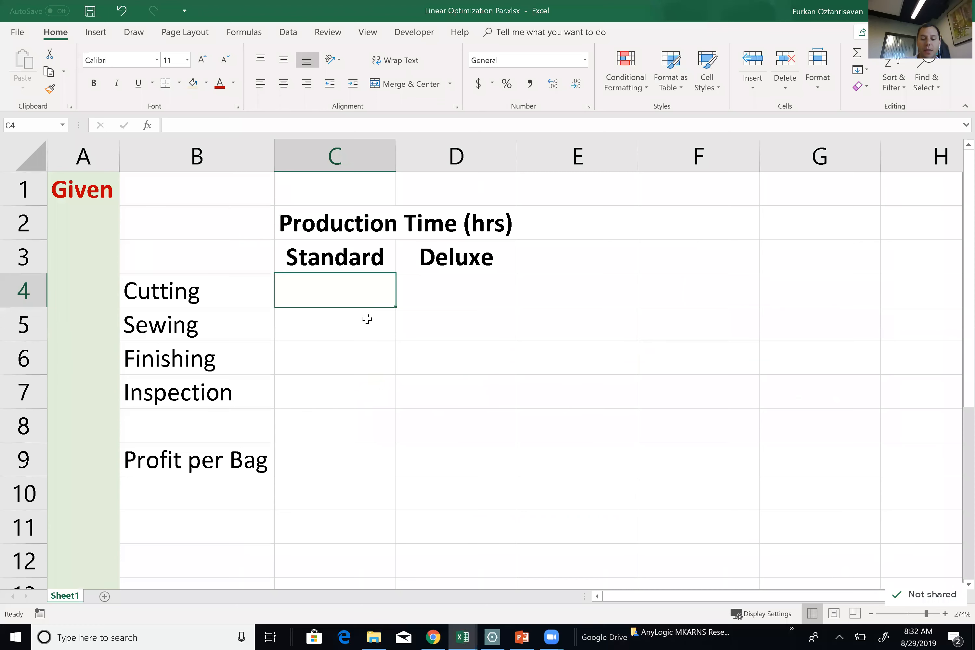
Enter the Standard bag times =7/10, =1/2, 1 and =1/10 in C4:C7 from the slide.
type("=7/10")
key("Return")
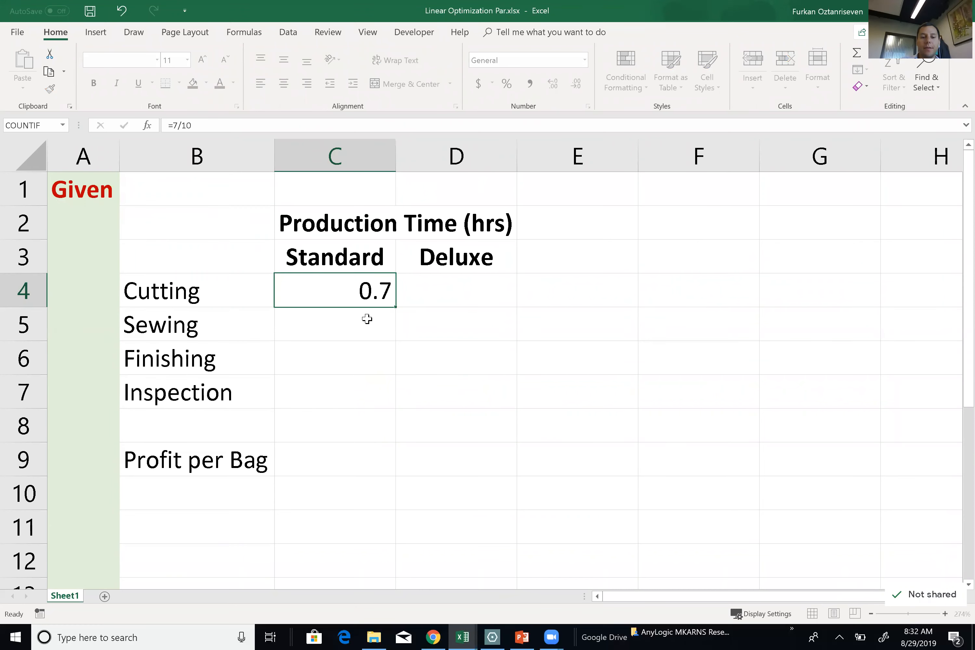
key("alt")
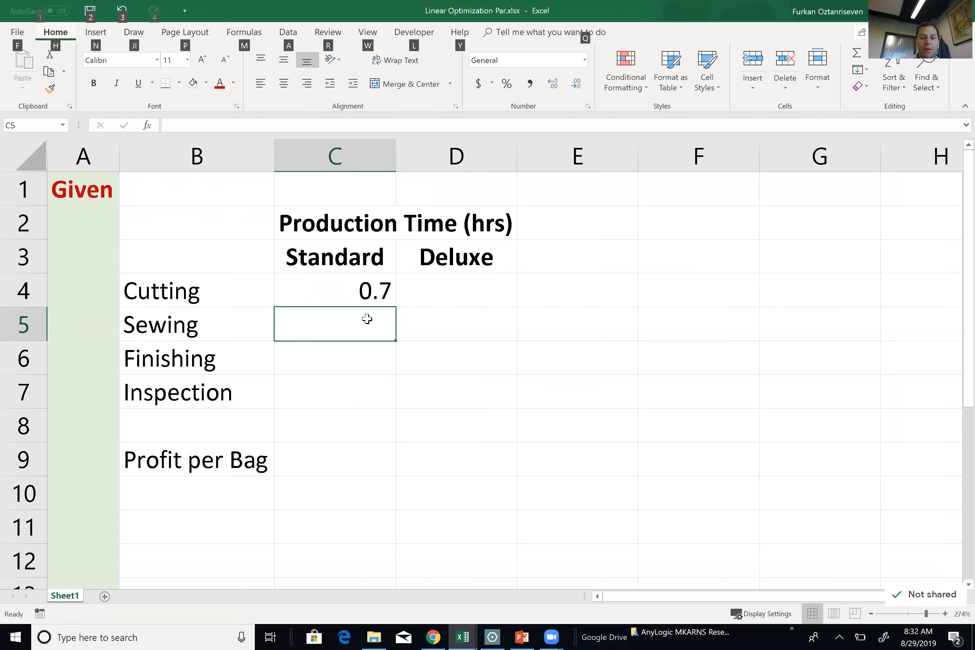
key("alt+Tab")
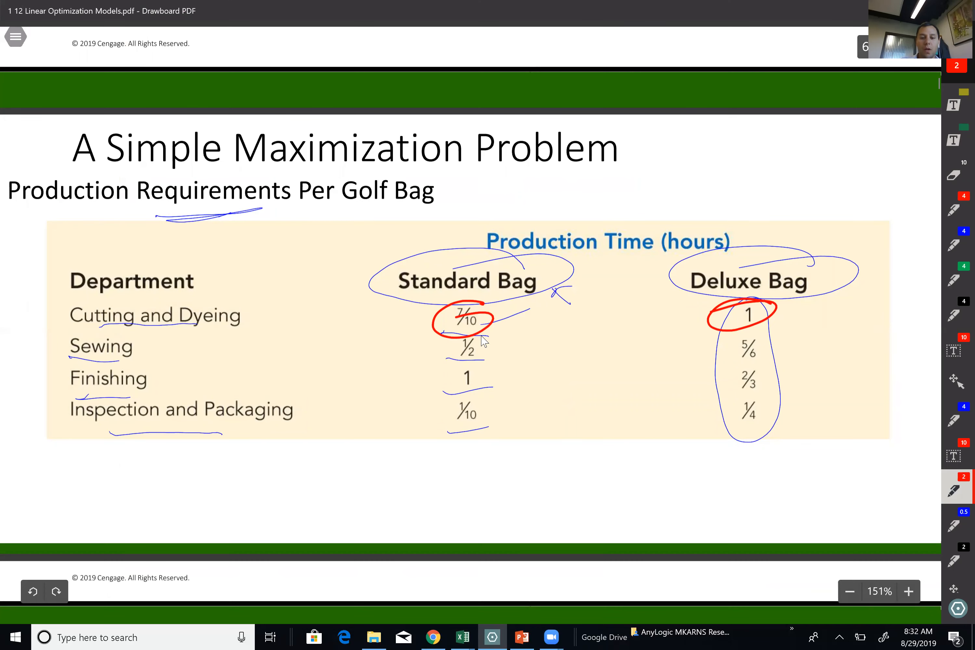
key("alt+Tab")
type("=1/2")
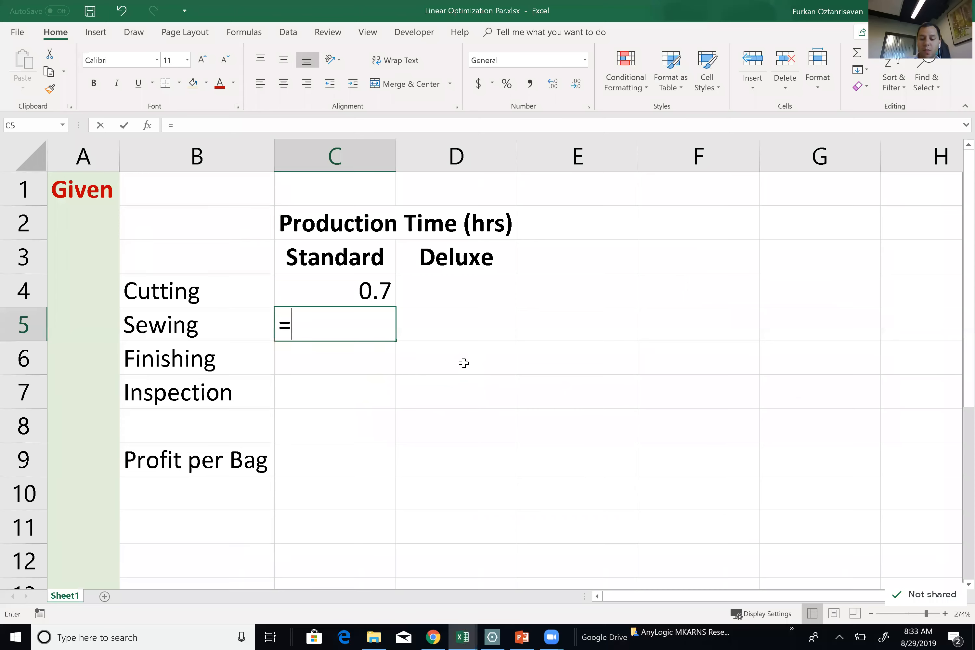
key("Return")
key("alt+Tab")
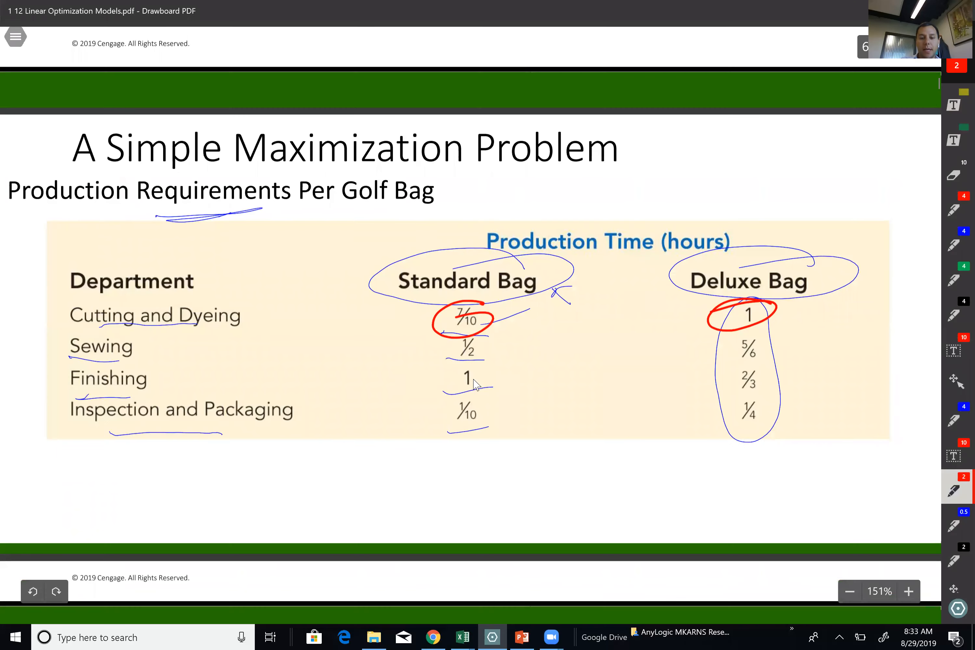
key("alt+Tab")
type("1")
key("Return")
key("alt+Tab")
key("alt+Tab")
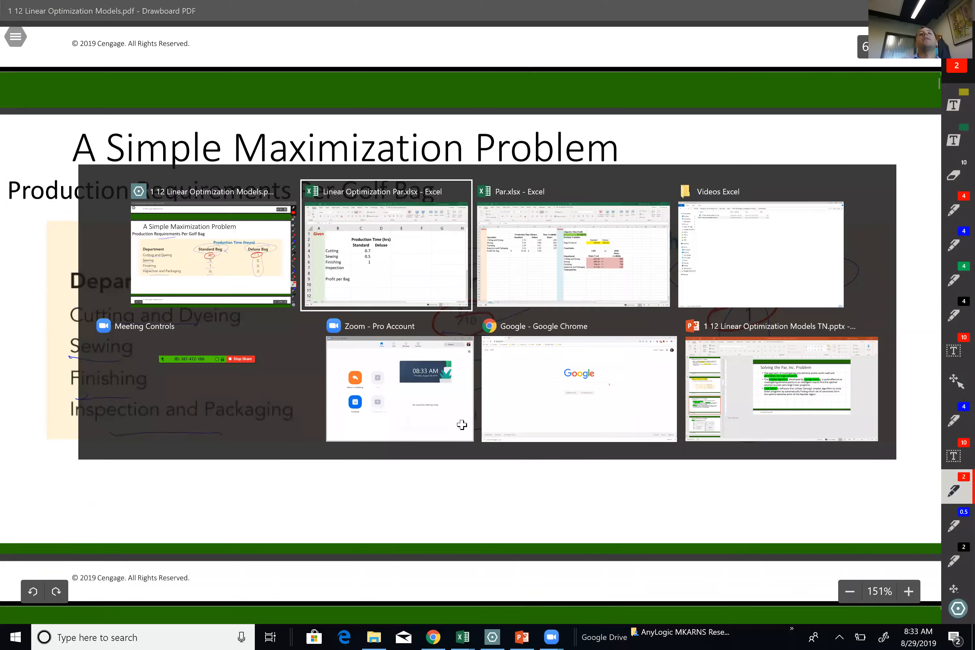
type("=1/10")
key("Tab")
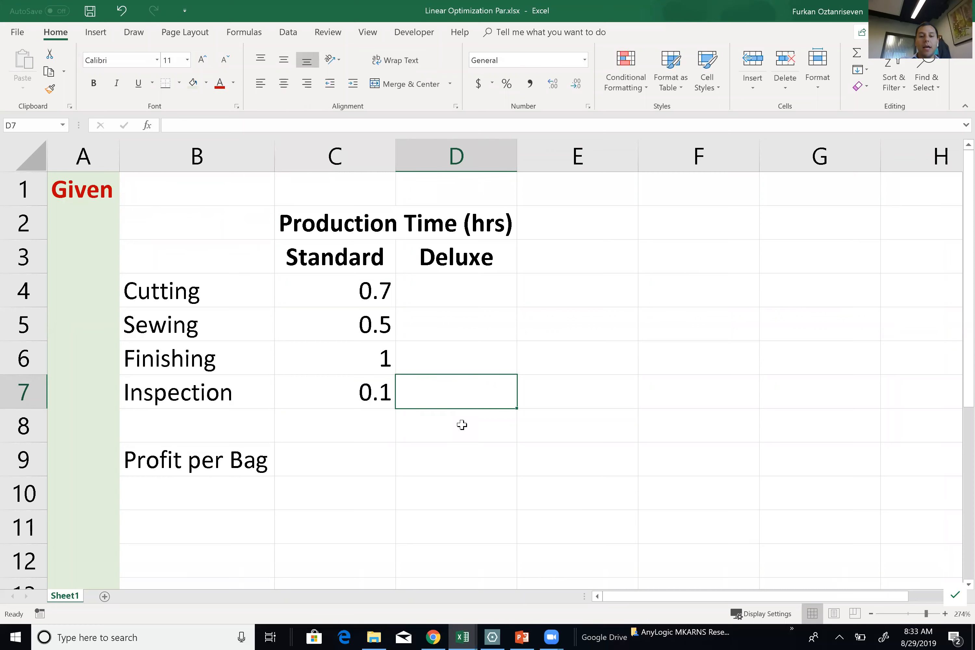
Enter the Deluxe bag times 1, =5/6, =2/3 and =1/4 in D4:D7.
left_click(466, 296)
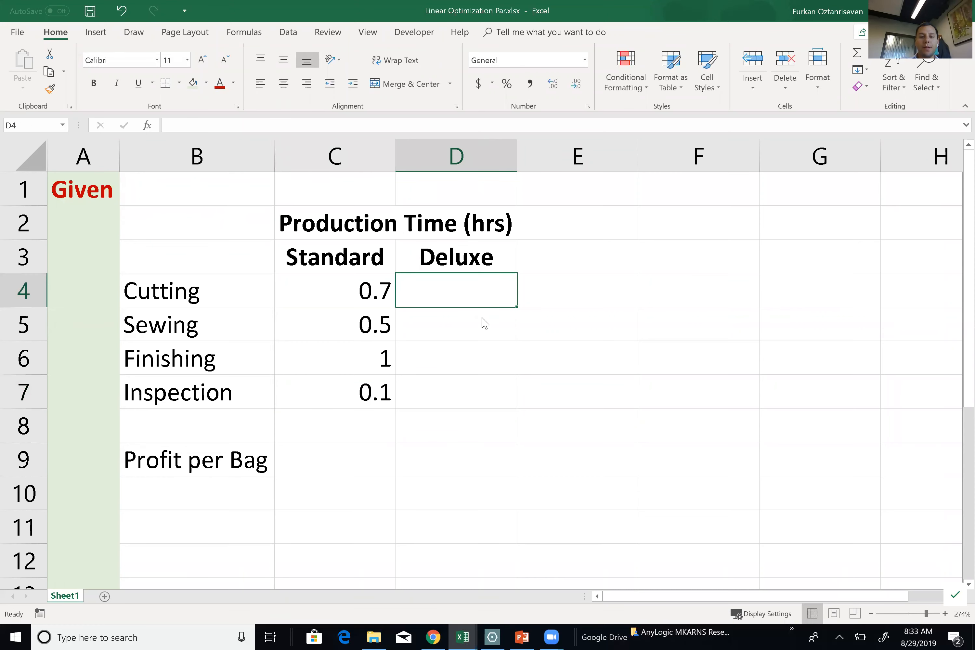
key("alt+Tab")
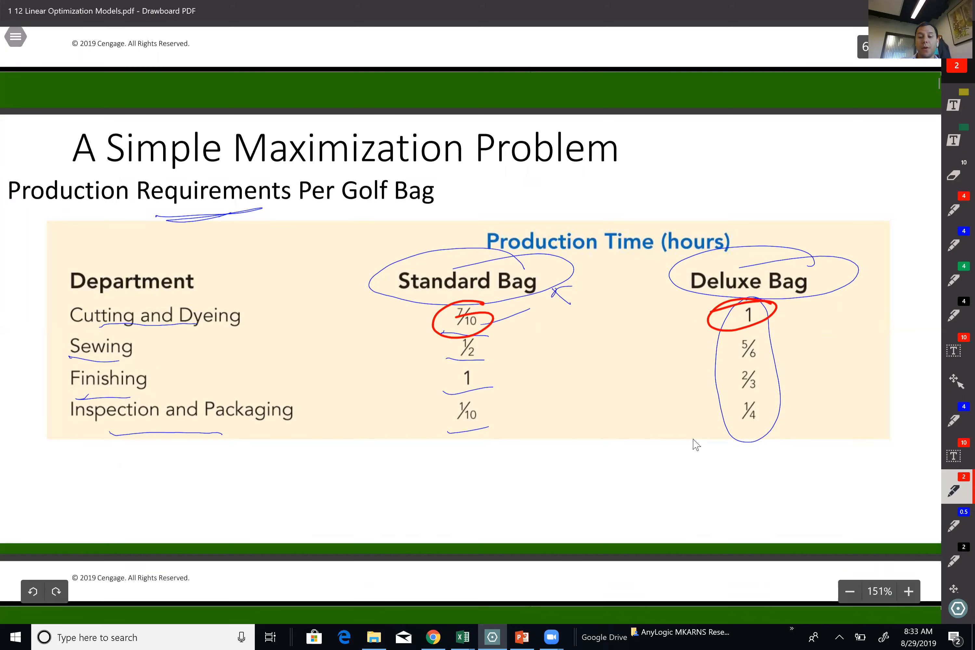
key("alt+Tab")
type("1")
key("Return")
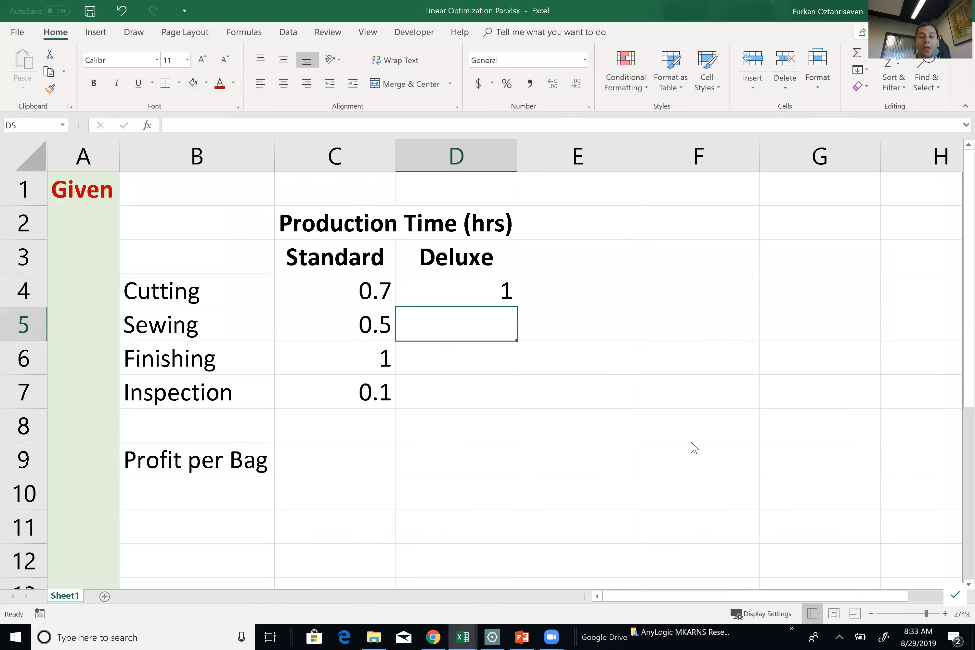
key("alt+Tab")
key("alt+Tab")
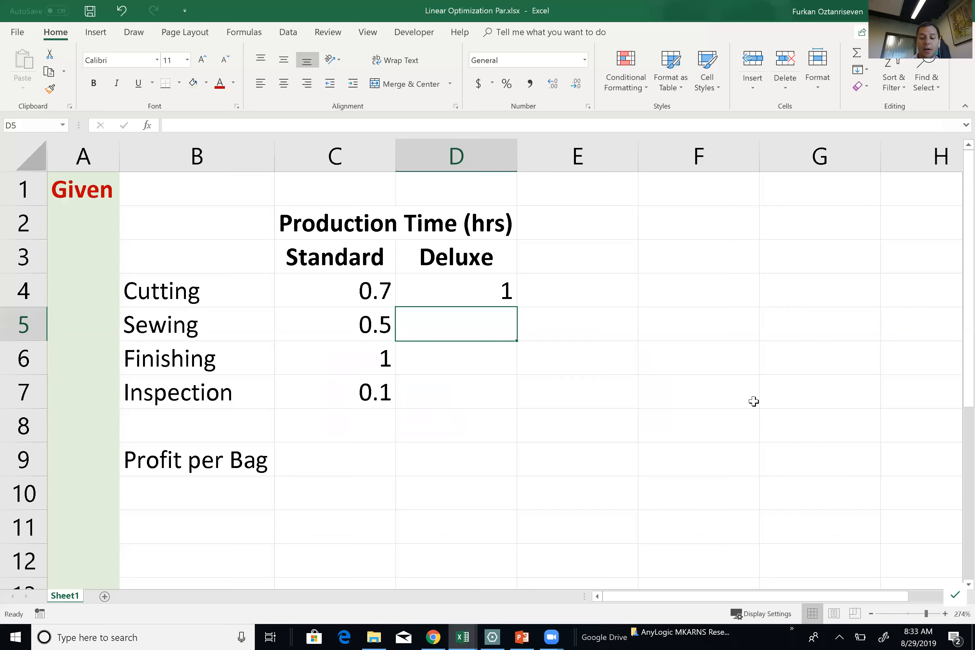
type("=")
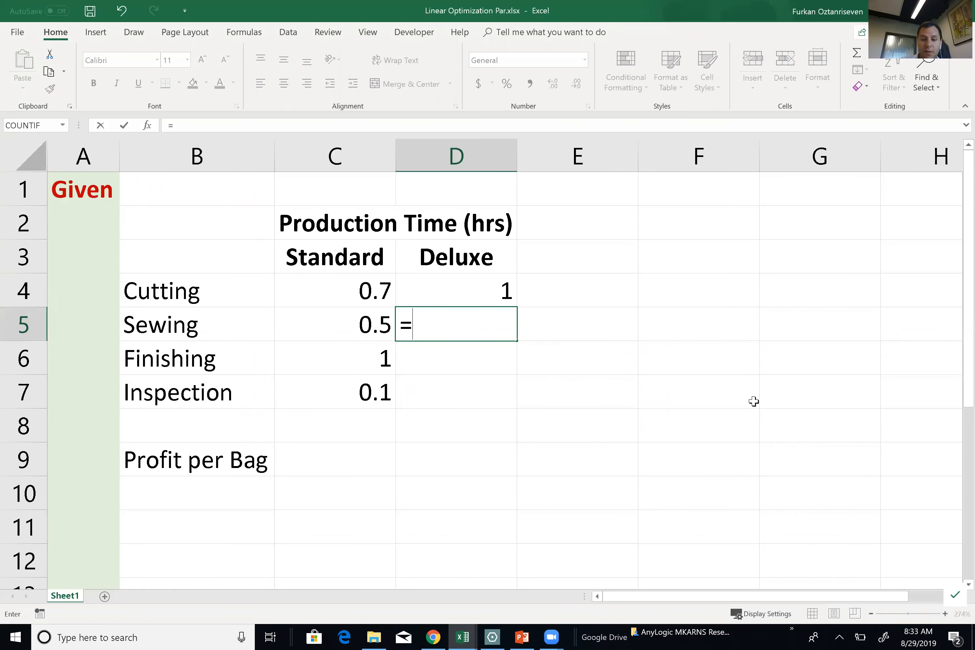
type("5/6")
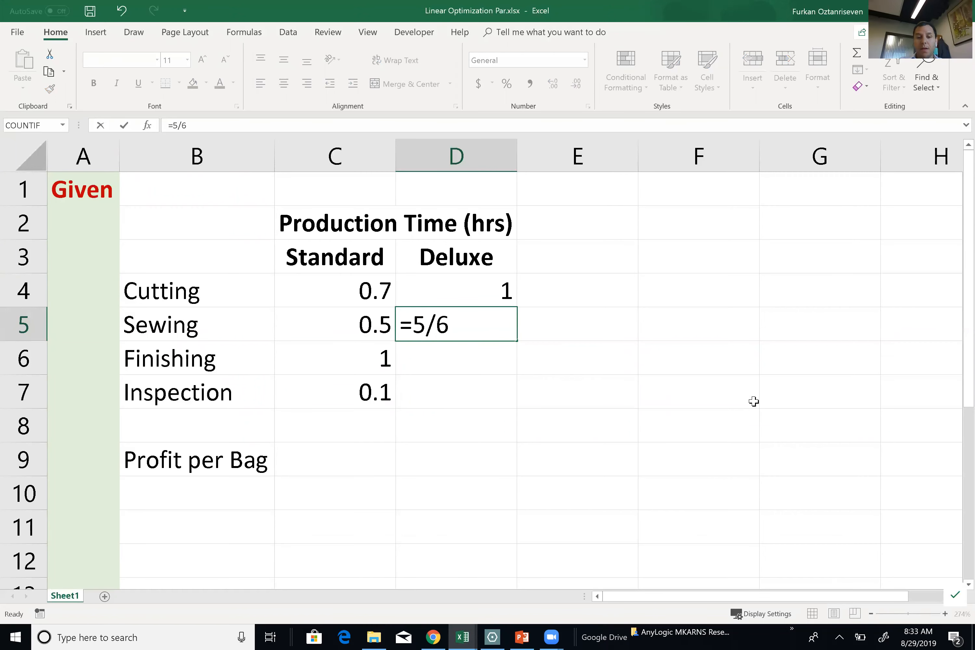
key("alt+Tab")
key("alt+Tab")
type("=2/3")
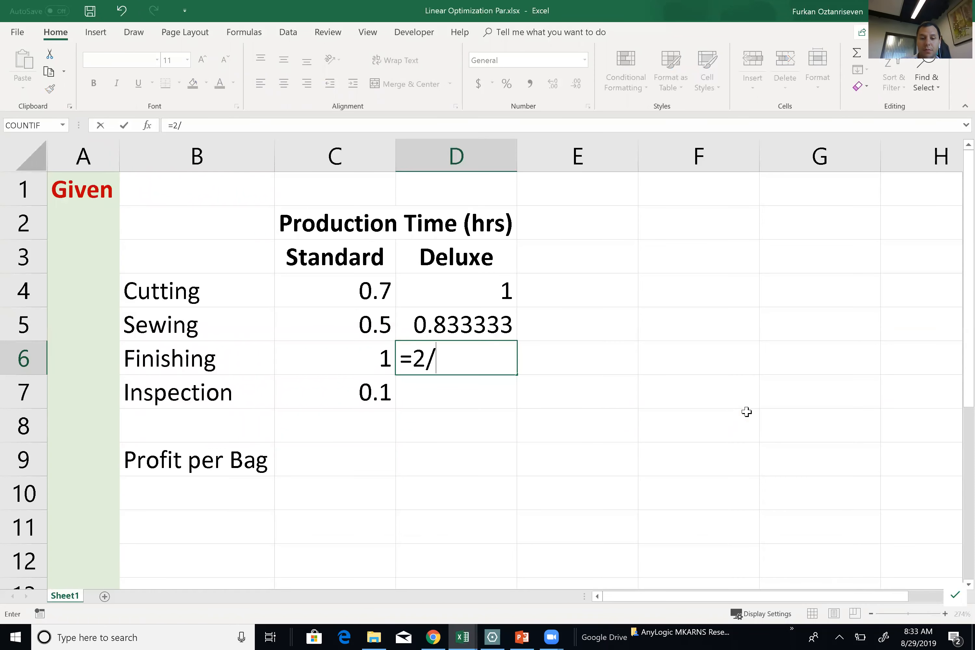
key("Return")
key("alt+Tab")
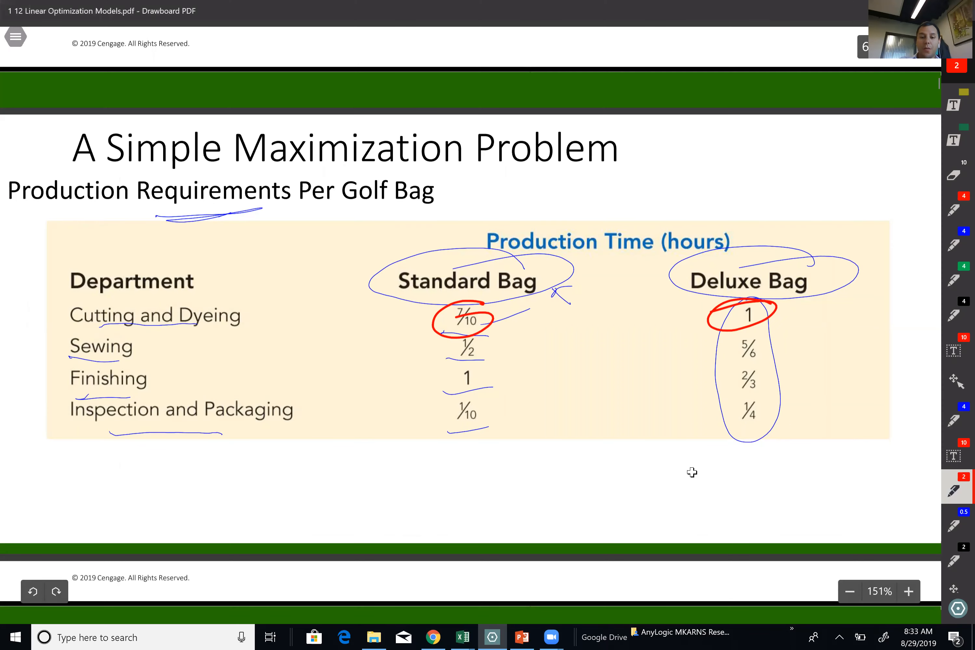
key("alt+Tab")
type("=1")
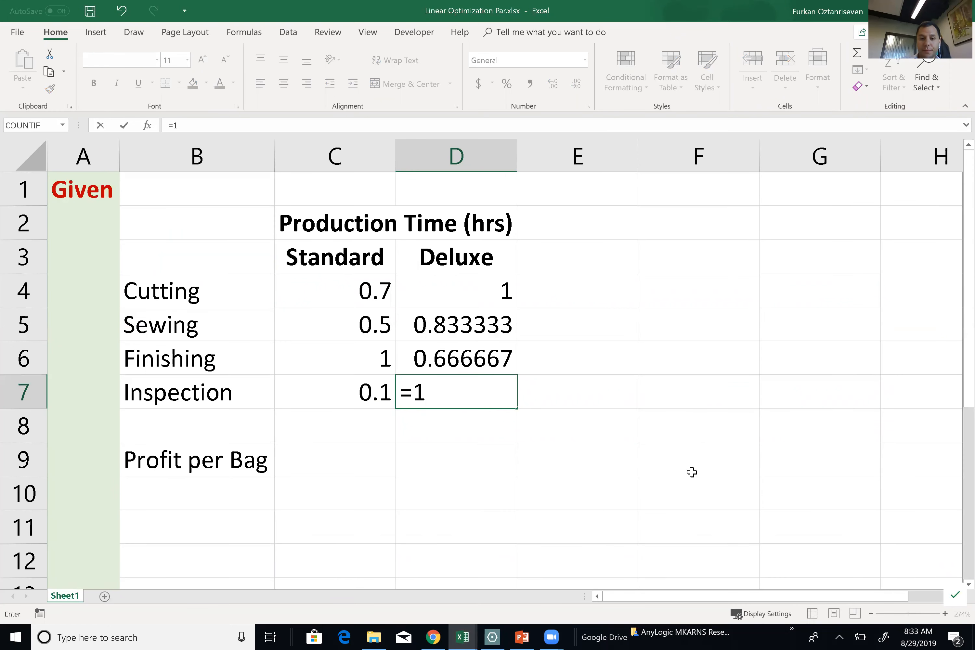
type("/4")
key("Return")
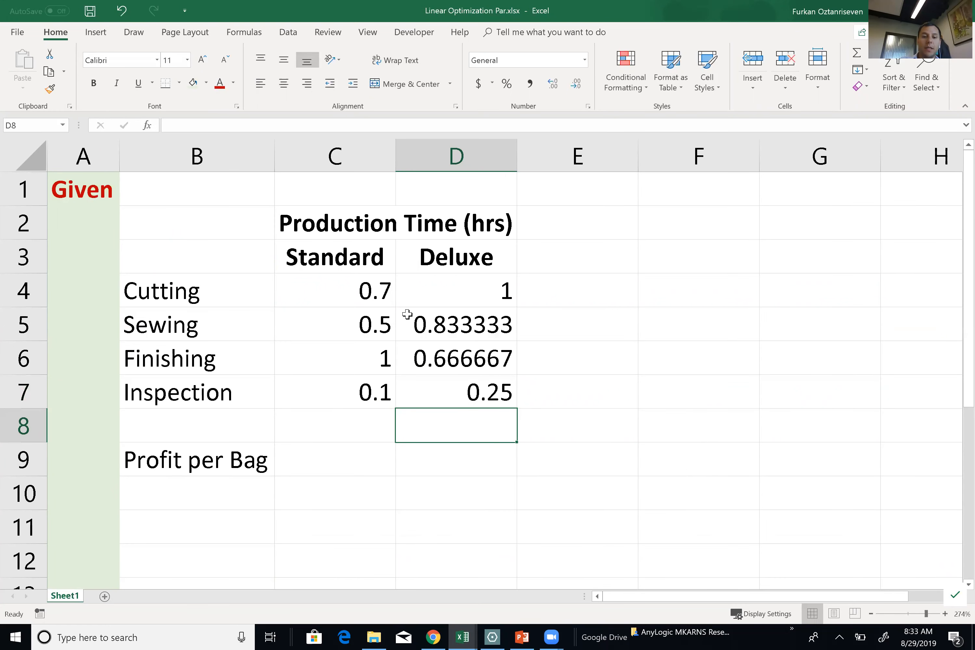
Format the C4:D7 times in Accounting style with two decimals.
left_click_drag(376, 296, 523, 413)
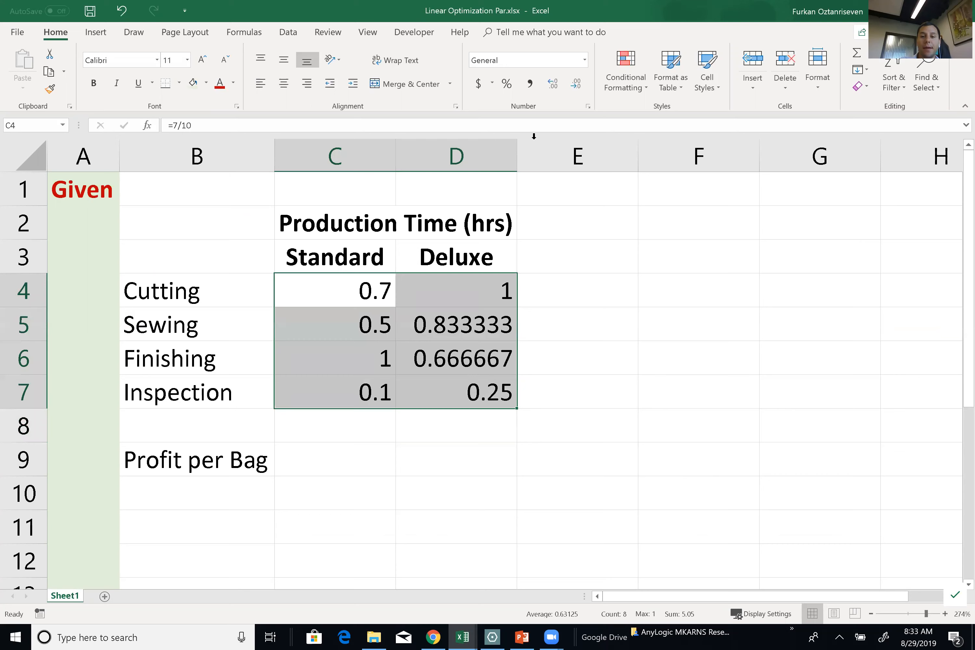
left_click(529, 89)
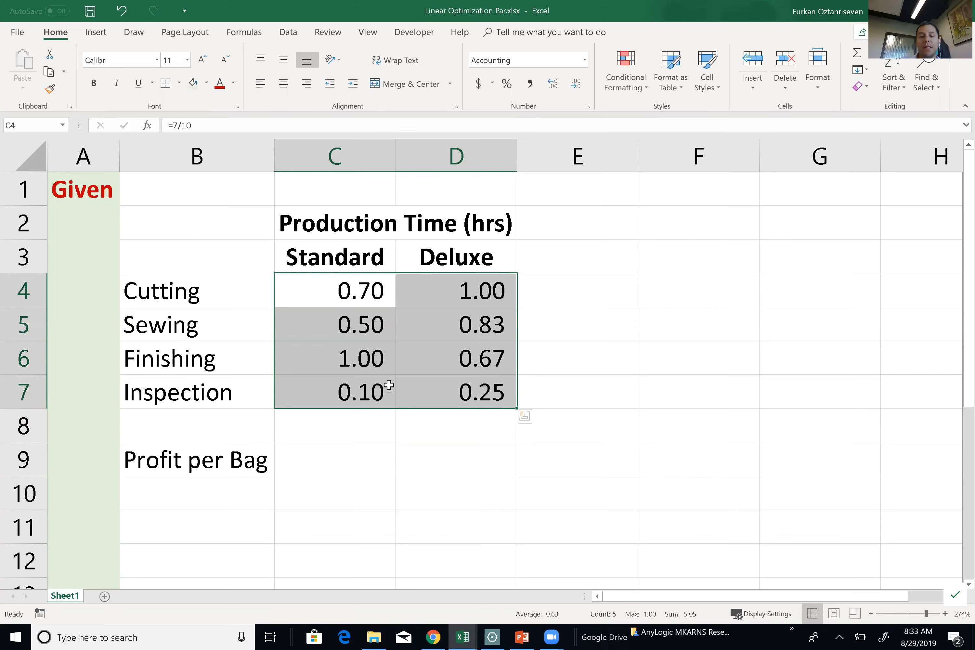
left_click(581, 86)
left_click(582, 88)
left_click(552, 83)
left_click(553, 83)
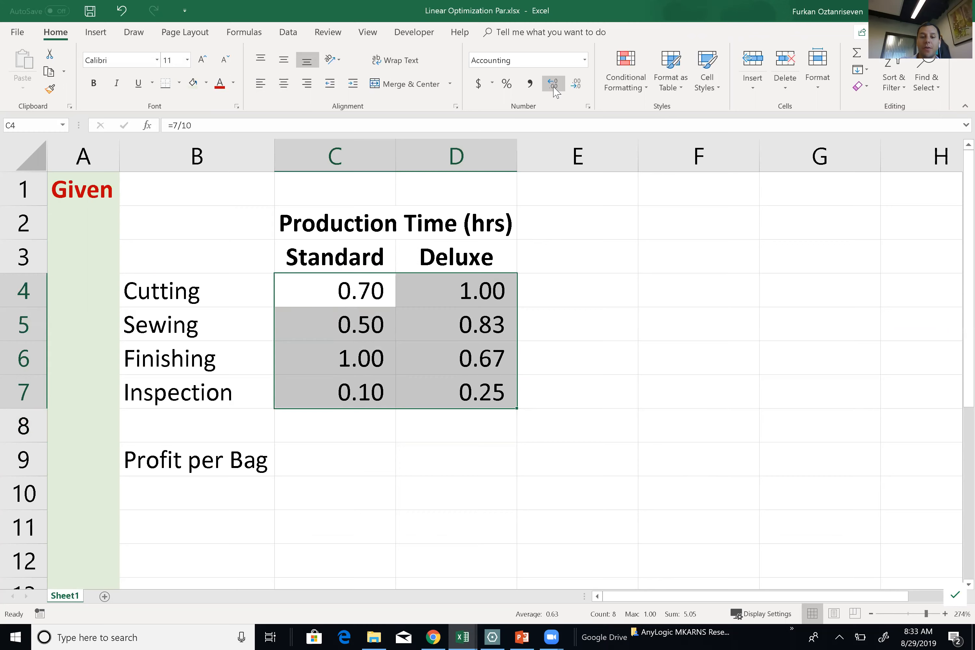
left_click(565, 251)
left_click(566, 235)
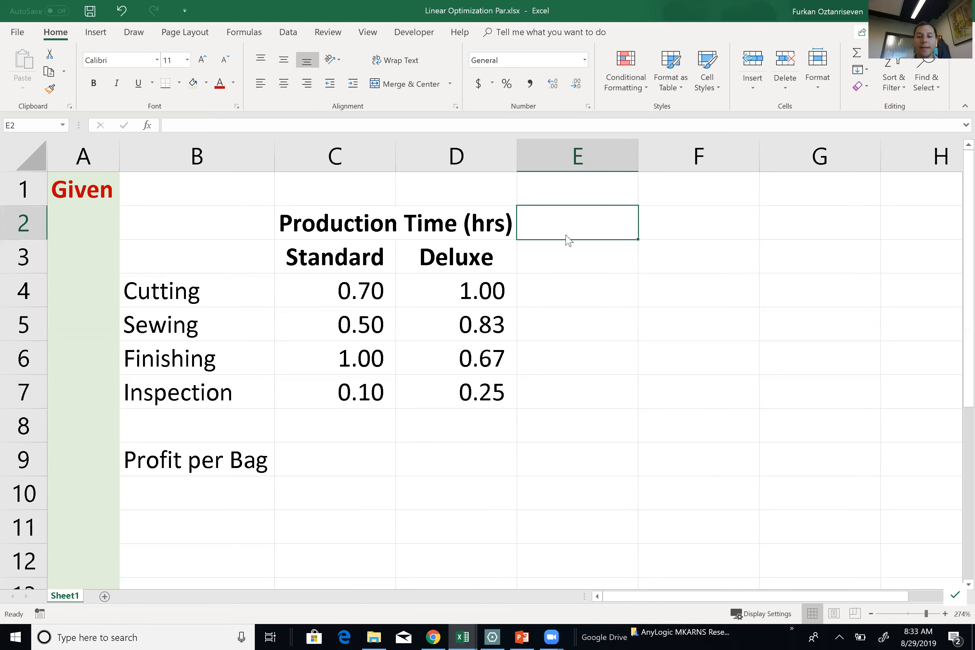
key("alt+Tab")
Read the hours-available and per-bag profit table on slide page 7, then return to Excel.
key("alt+Tab")
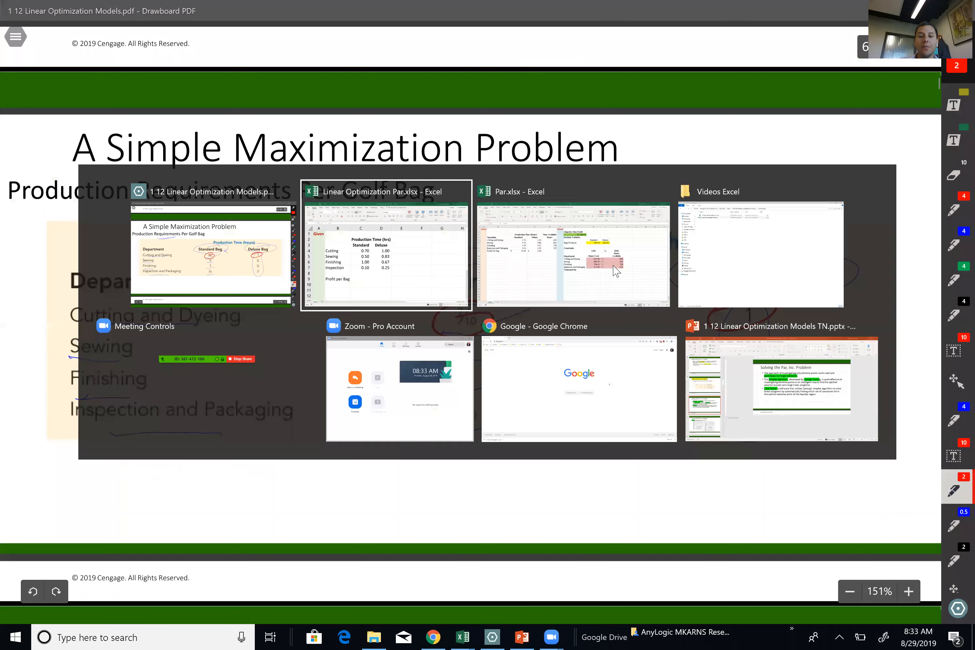
key("alt+Tab")
scroll(555, 337, "down", 10)
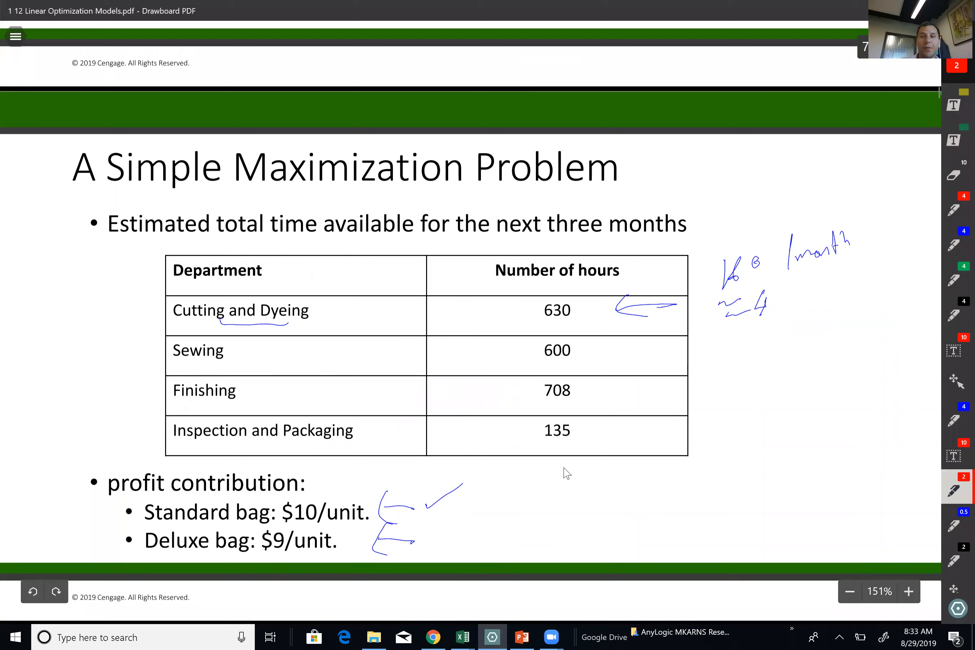
key("alt+Tab")
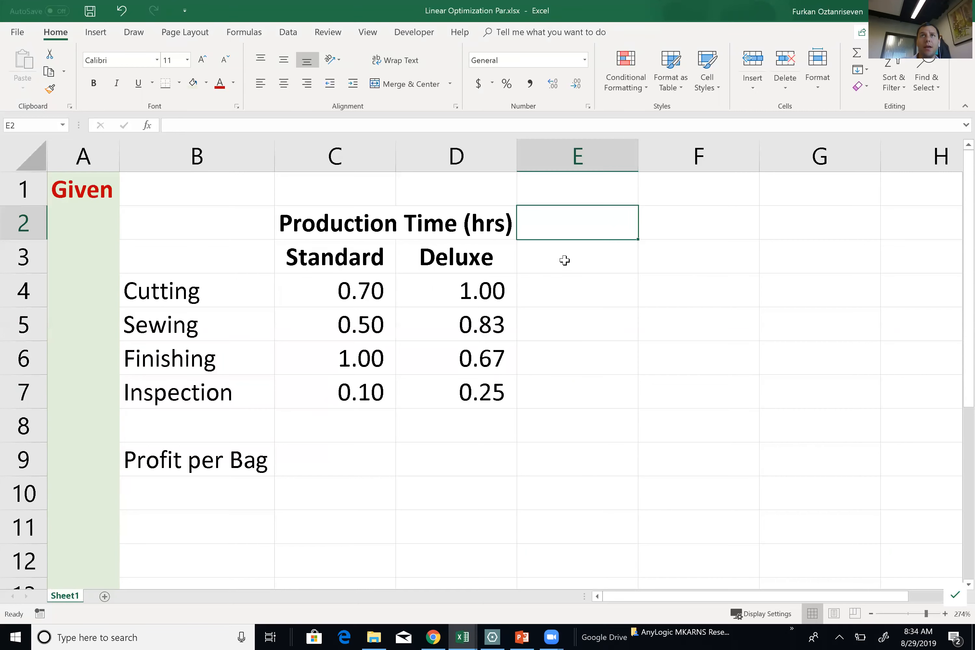
left_click(564, 260)
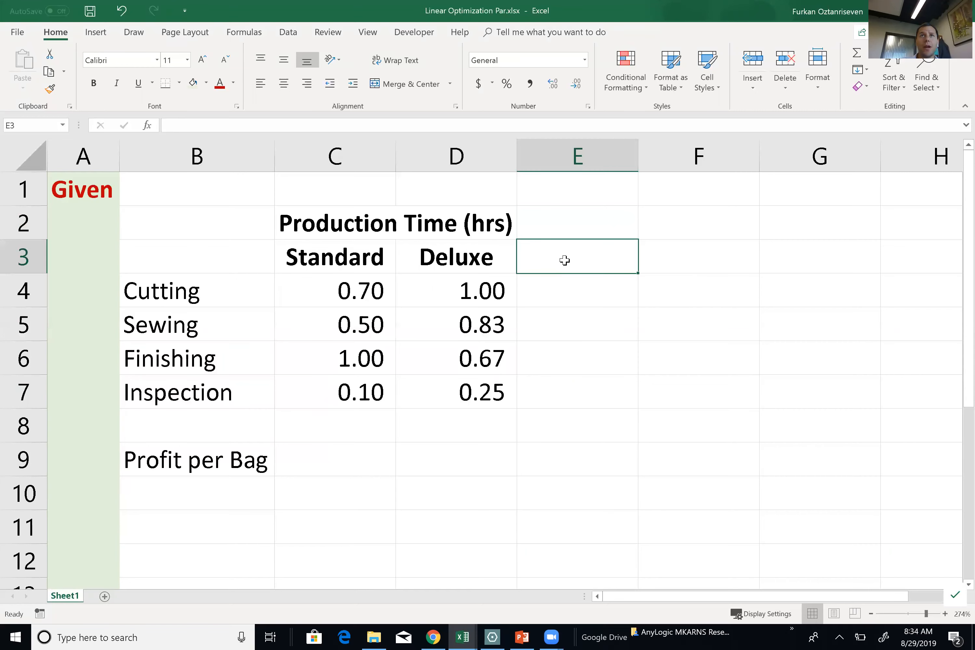
Add bold, centred 'Time Available' and 'Hrs' headers in E2:E3 and widen column E.
key("Up")
type("Time A")
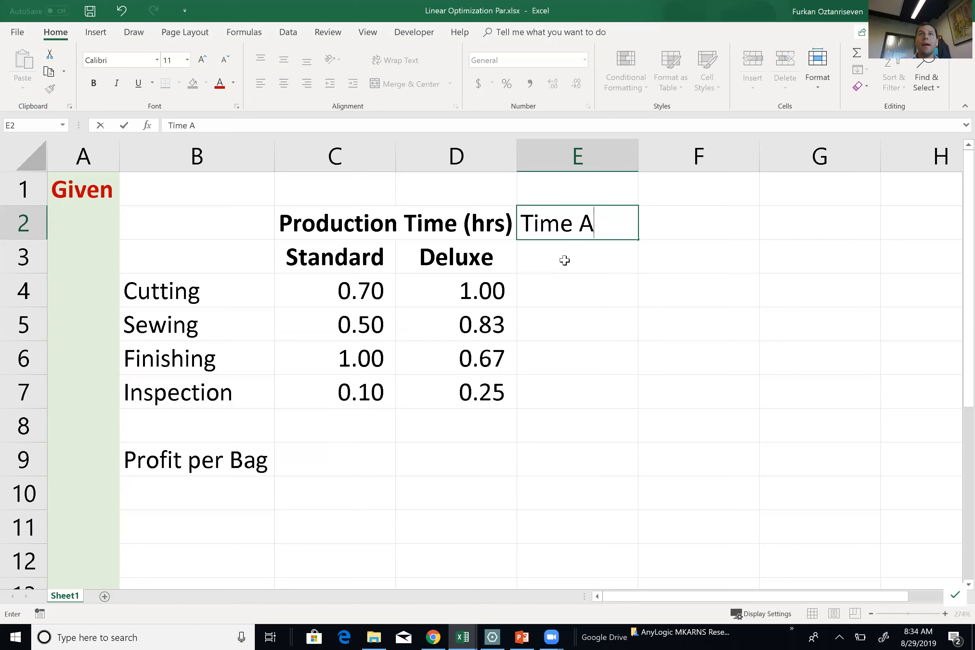
type("vailab")
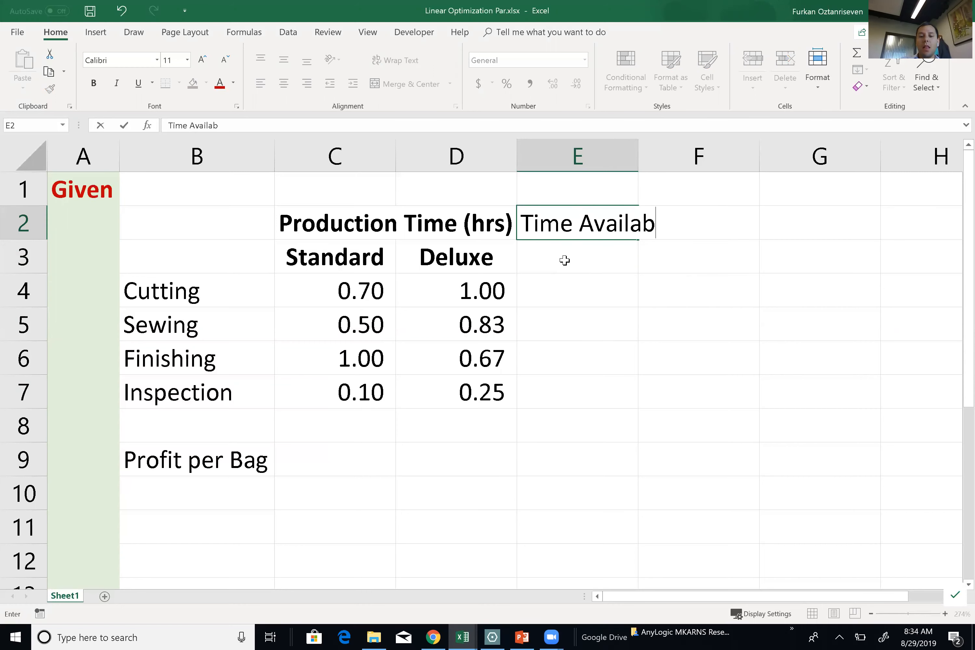
type("le")
key("Return")
type("HR")
key("BackSpace")
type("rs")
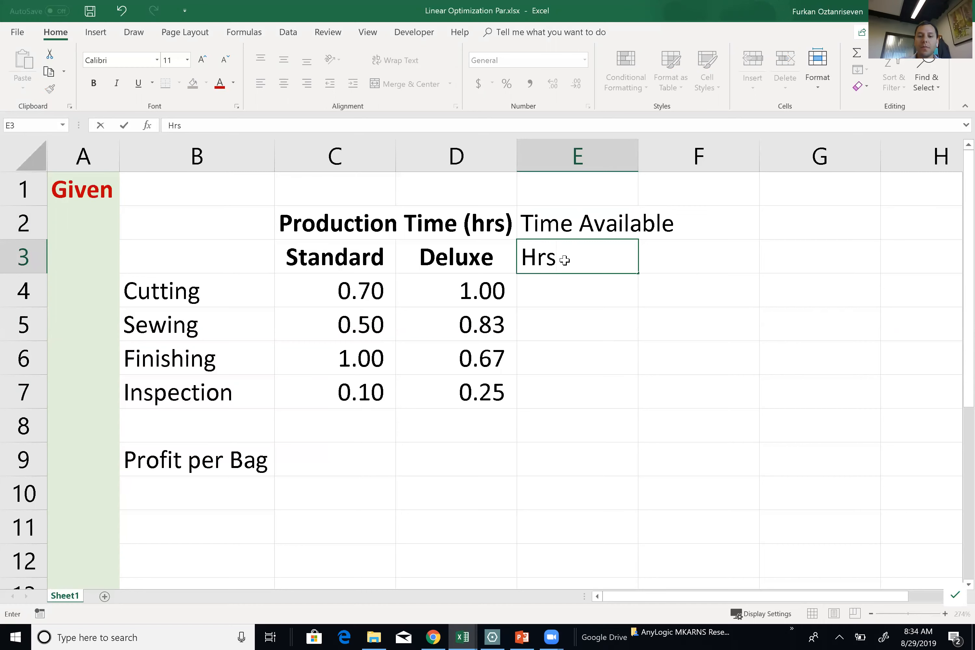
key("Tab")
left_click(563, 223)
left_click(561, 255, "shift")
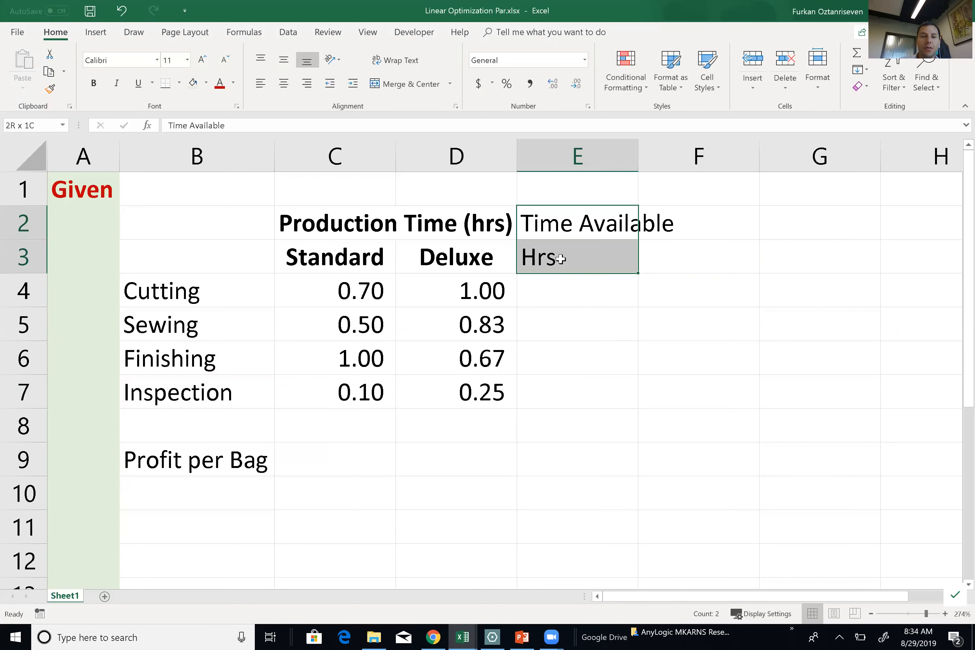
left_click(283, 82)
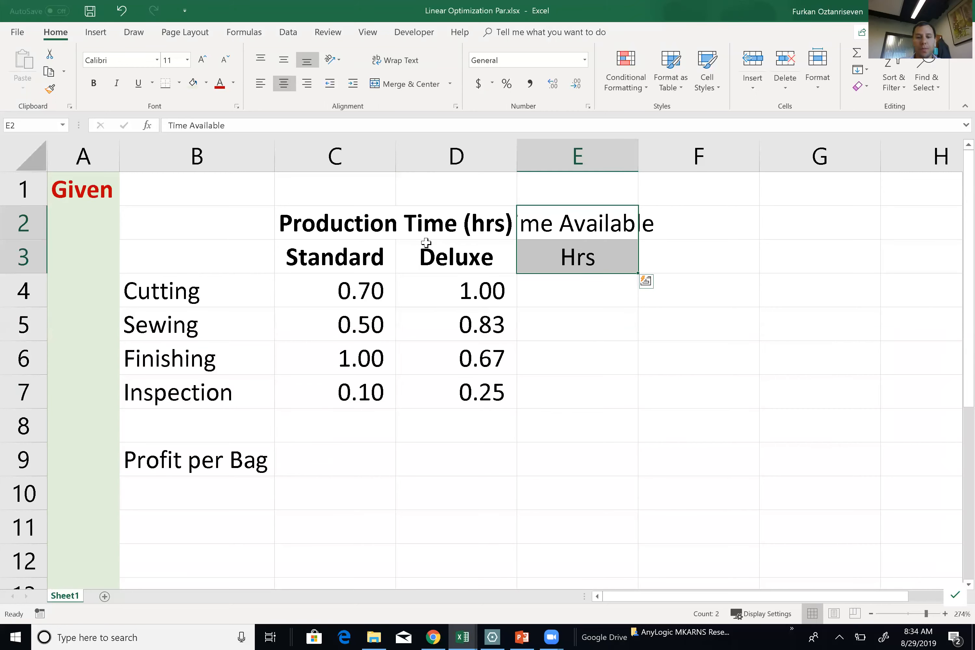
key("ctrl+b")
left_click(609, 345)
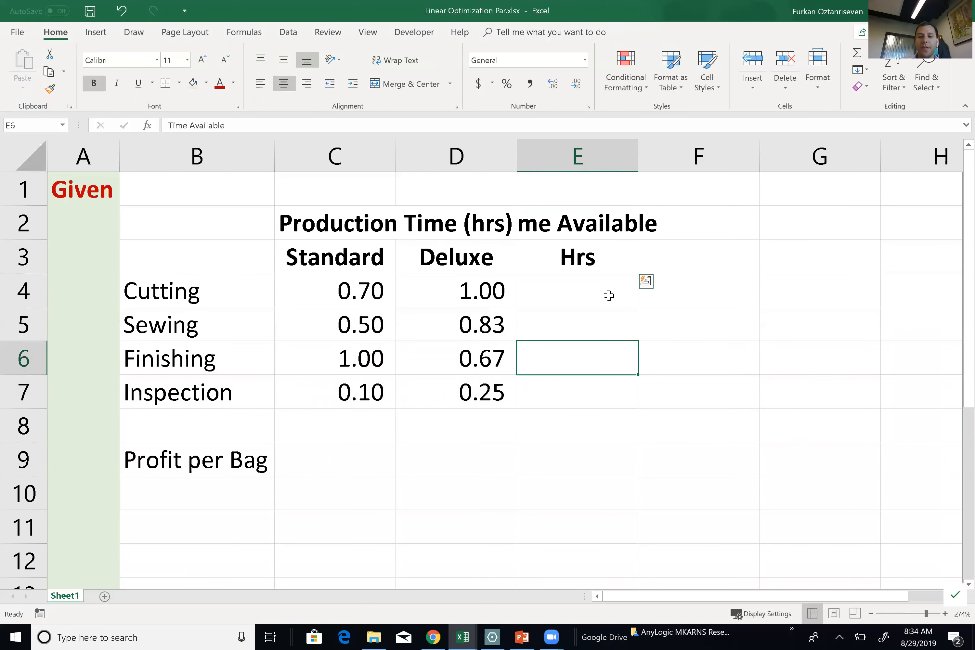
double_click(638, 142)
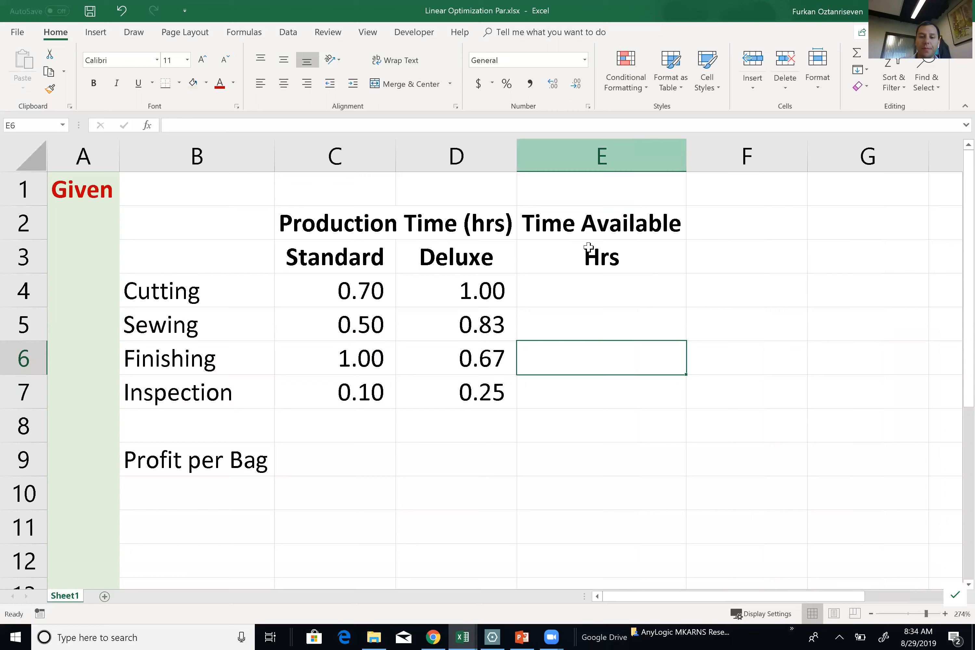
Enter the available hours 630, 600, 708 and 135 in E4:E7.
left_click(578, 295)
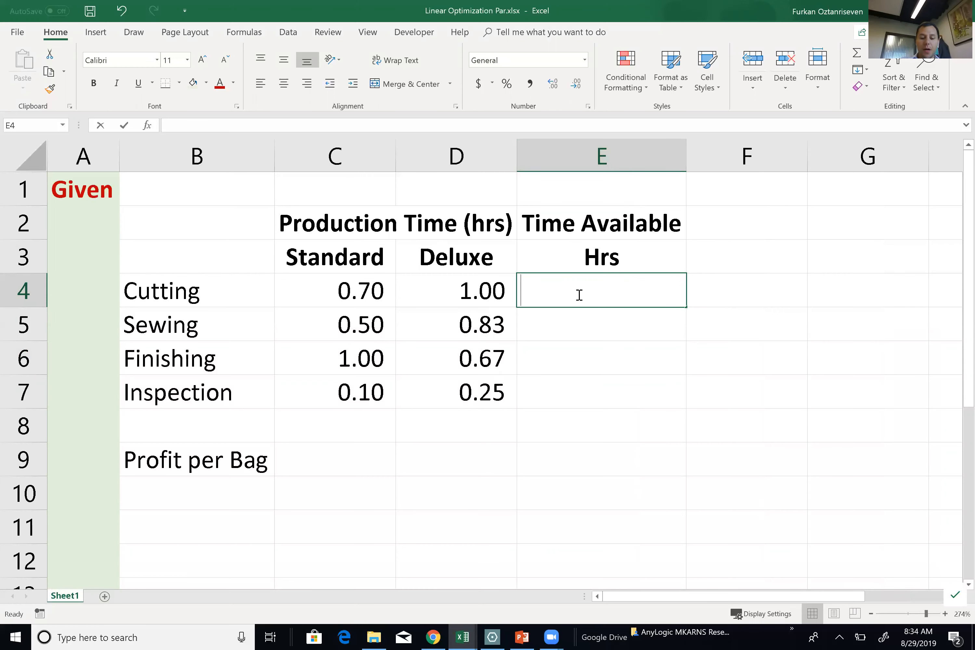
type("643")
key("BackSpace")
key("BackSpace")
type("30")
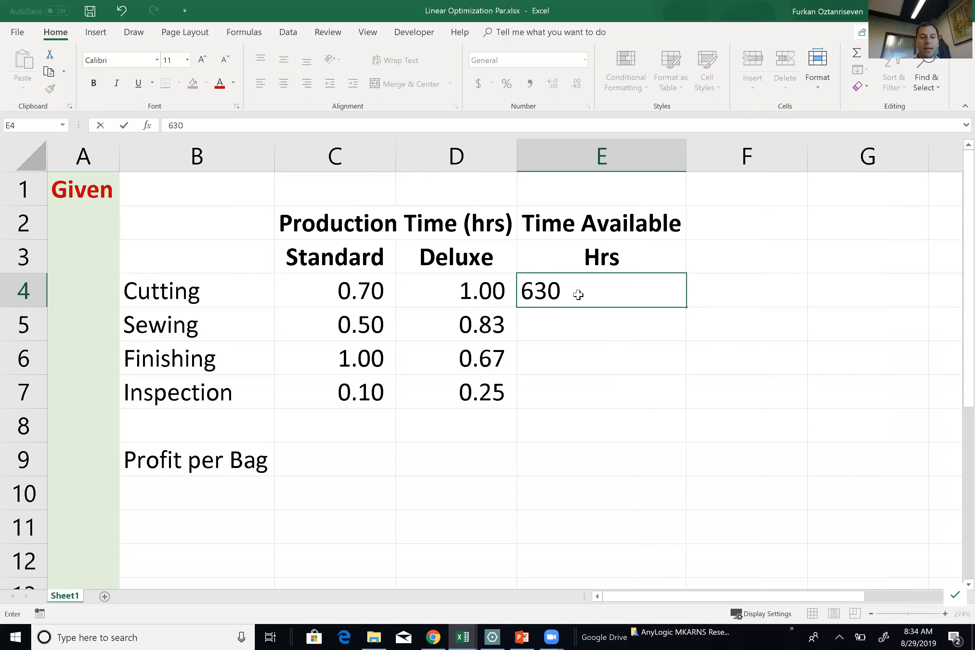
key("Return")
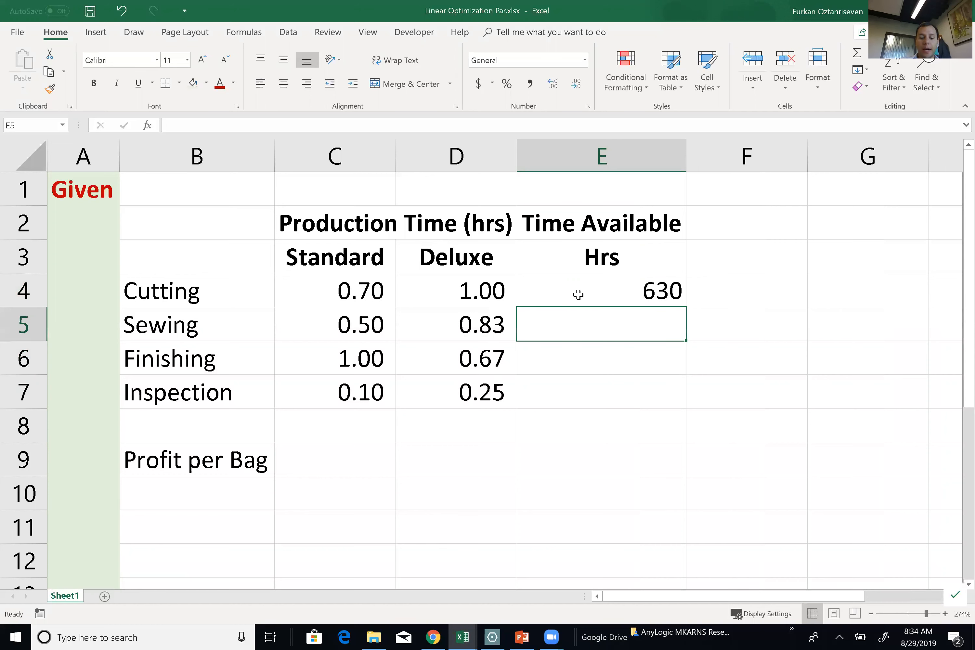
type("600")
key("Return")
type("708")
key("Return")
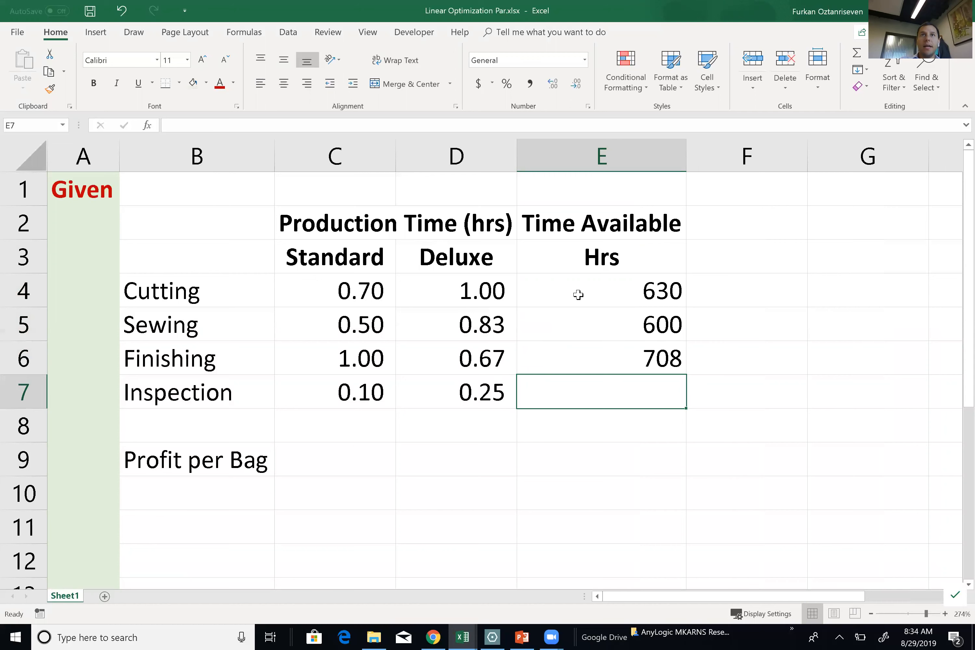
type("135")
key("Return")
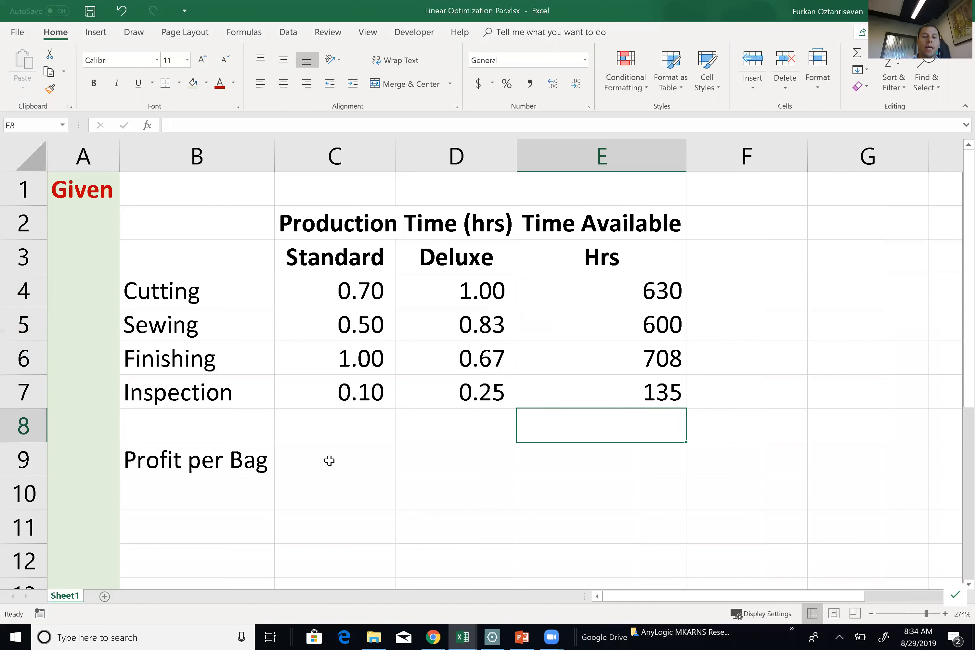
Enter profits of 10 and 9 in C9:D9, formatted as Accounting.
left_click(306, 461)
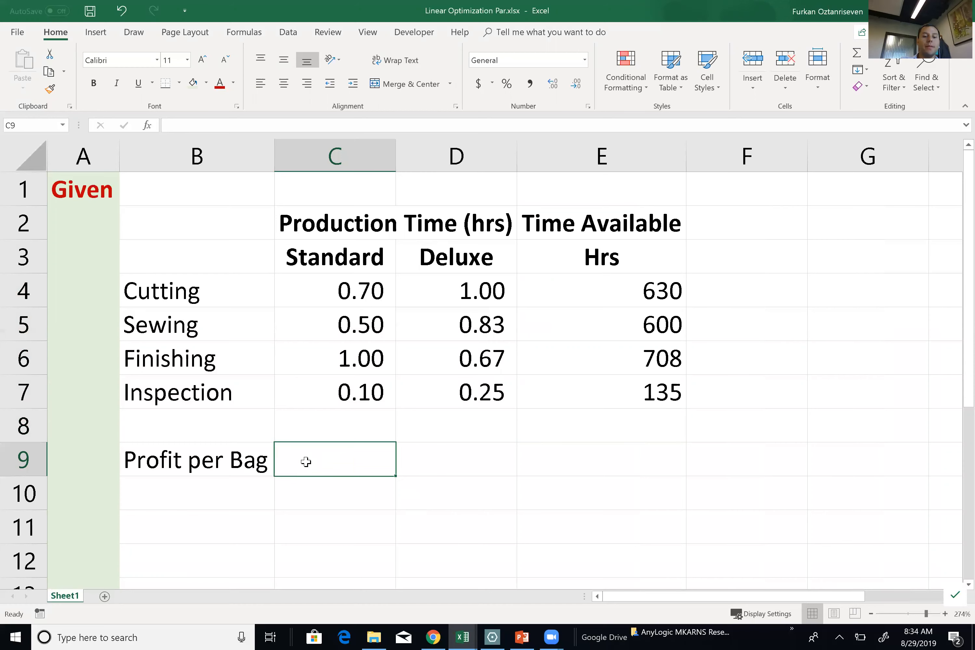
type("10")
key("Tab")
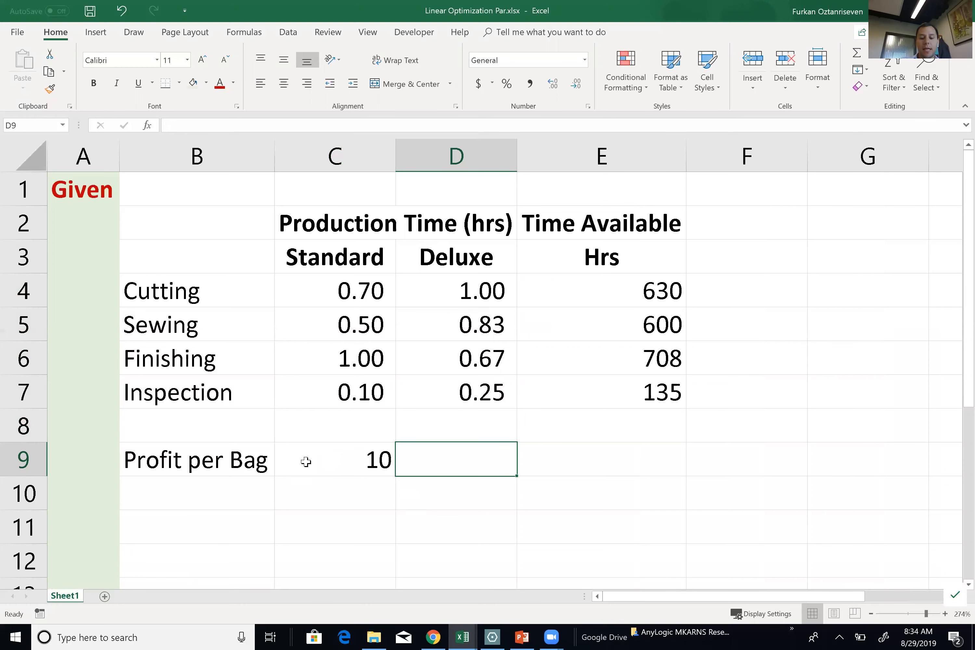
type("9")
key("Tab")
left_click_drag(306, 461, 409, 464)
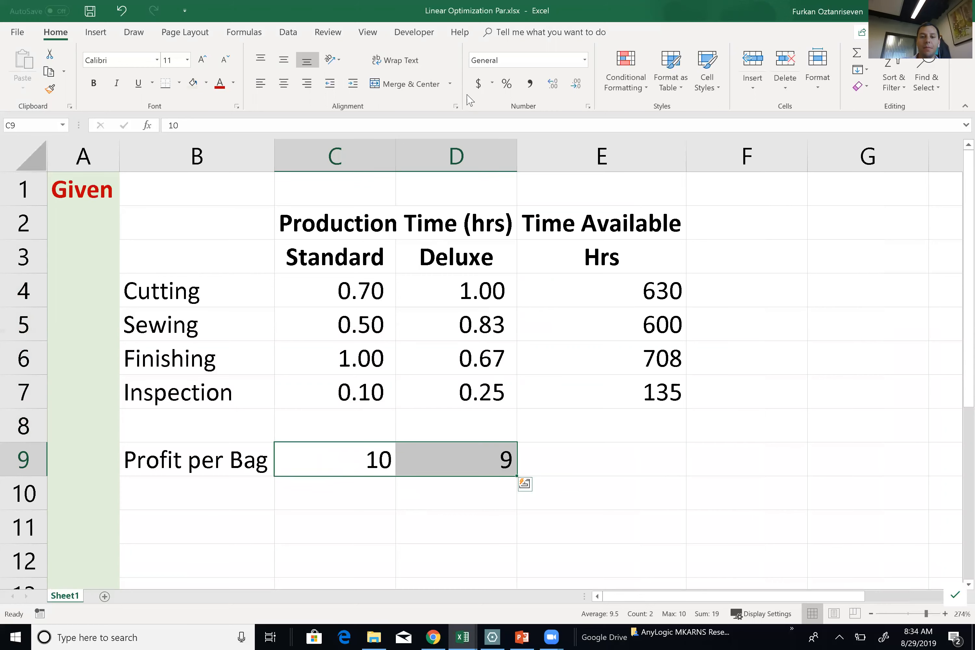
left_click(478, 84)
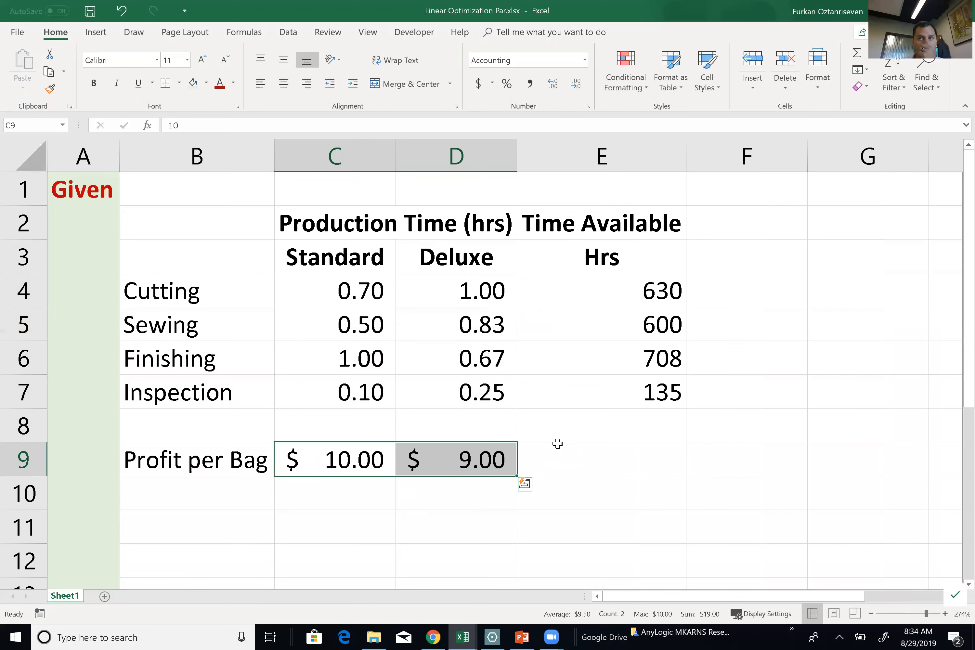
Enter a bold red 'Model' heading in F1 and make column F narrow with light blue fill.
left_click(715, 195)
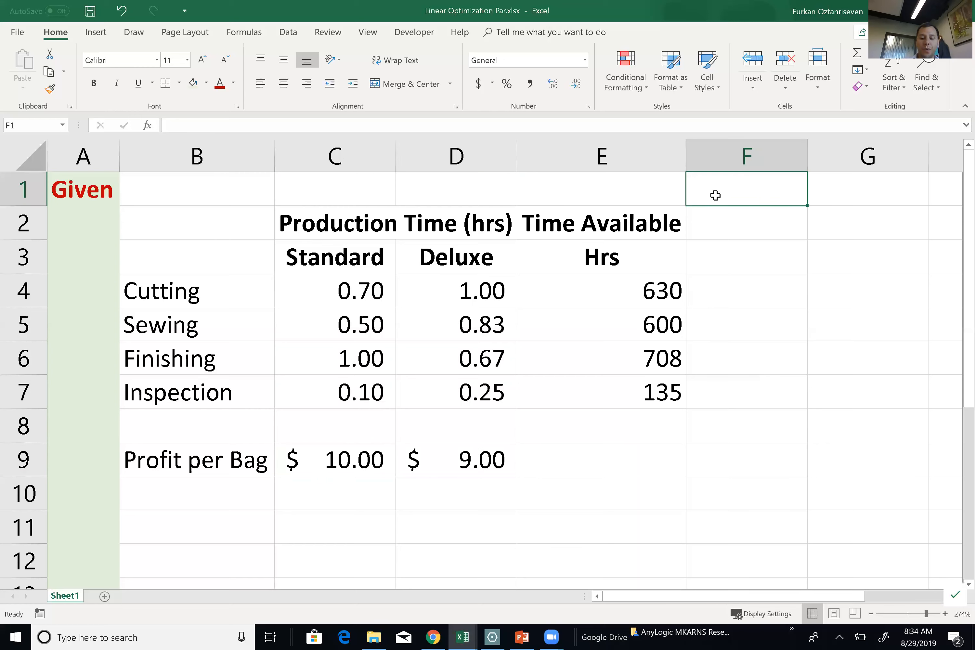
type("Model")
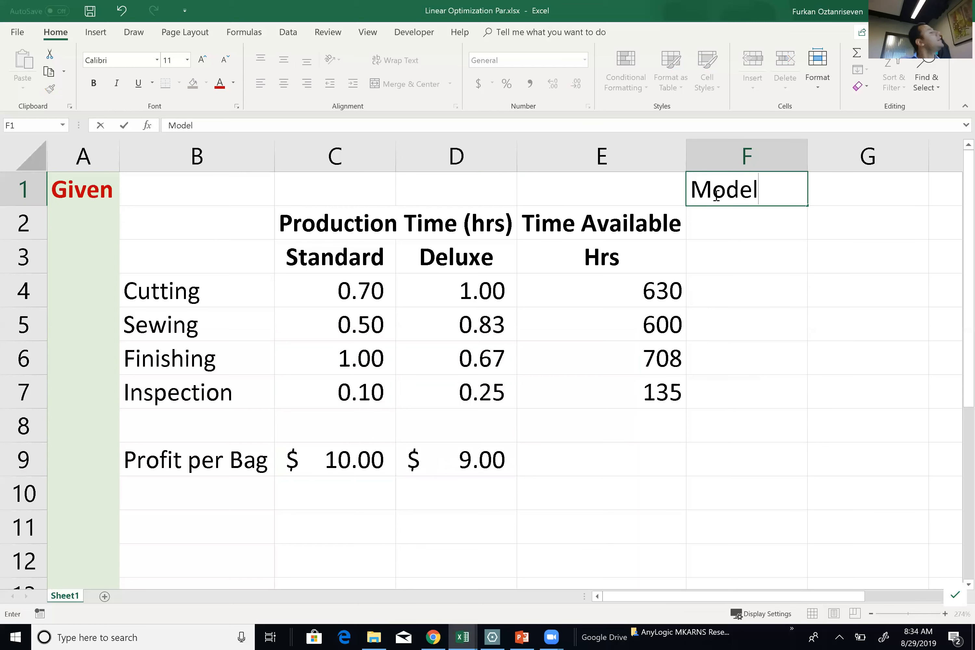
key("Tab")
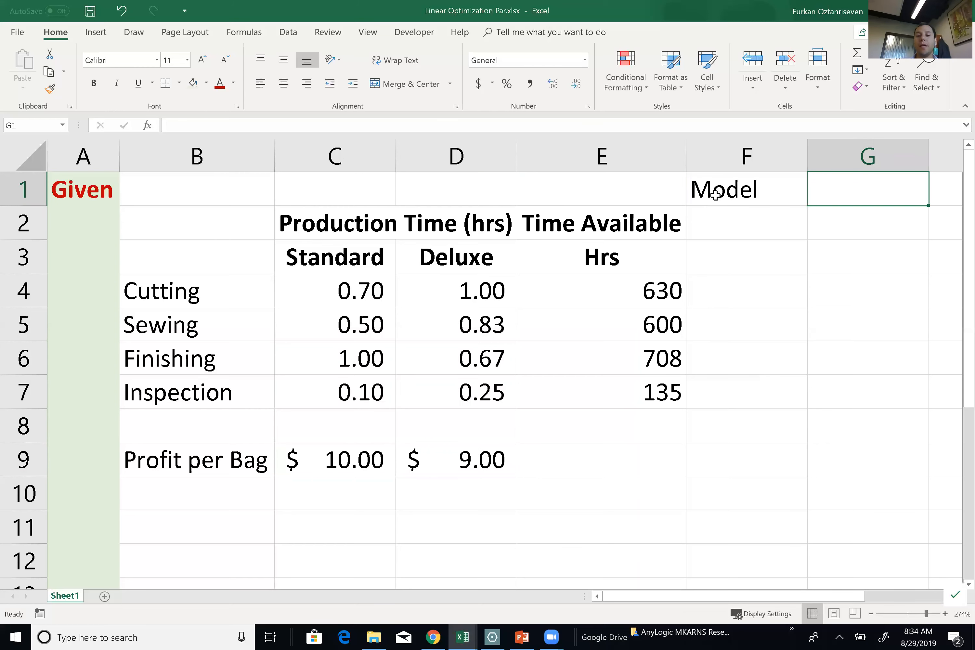
left_click(721, 160)
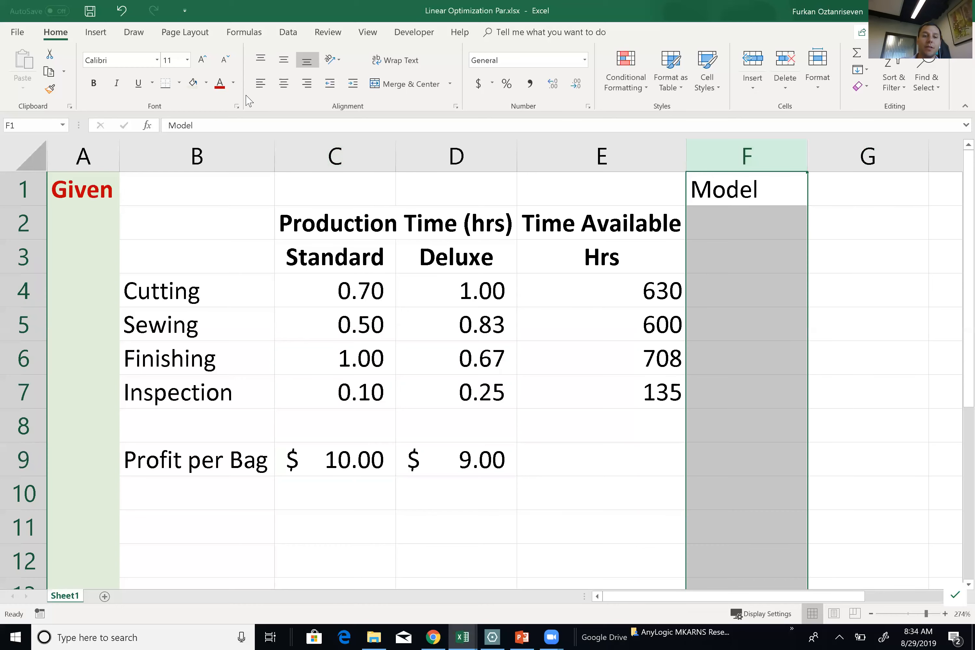
left_click(218, 82)
left_click(206, 82)
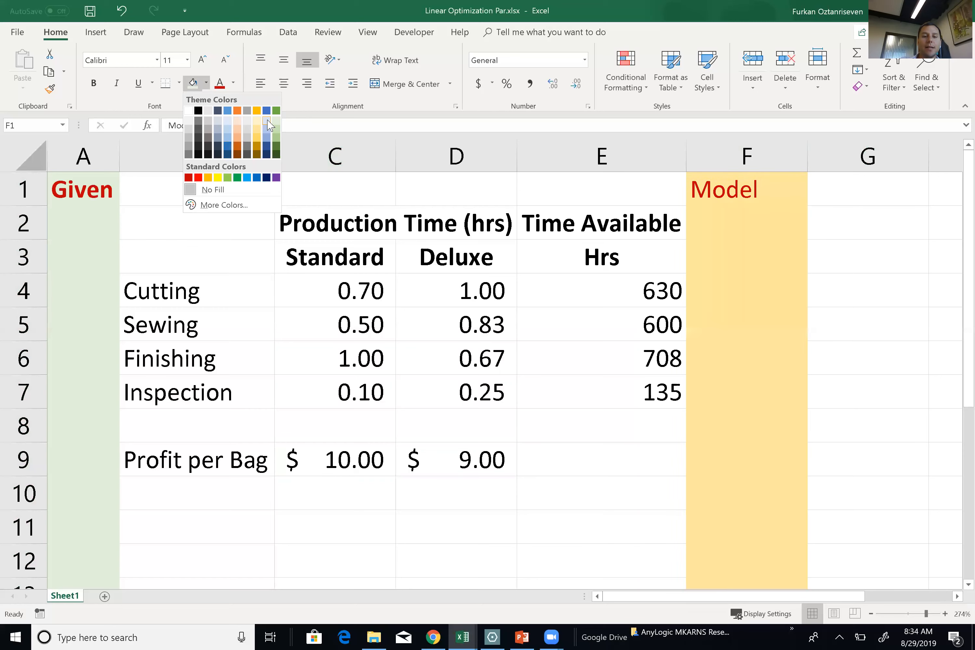
left_click(269, 125)
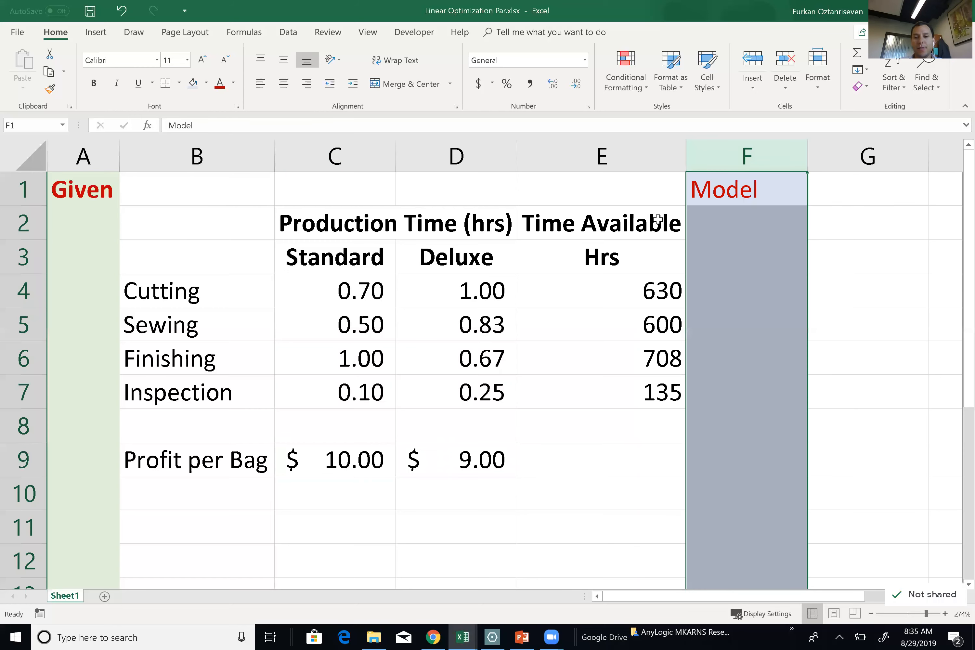
key("ctrl+b")
left_click_drag(809, 150, 768, 149)
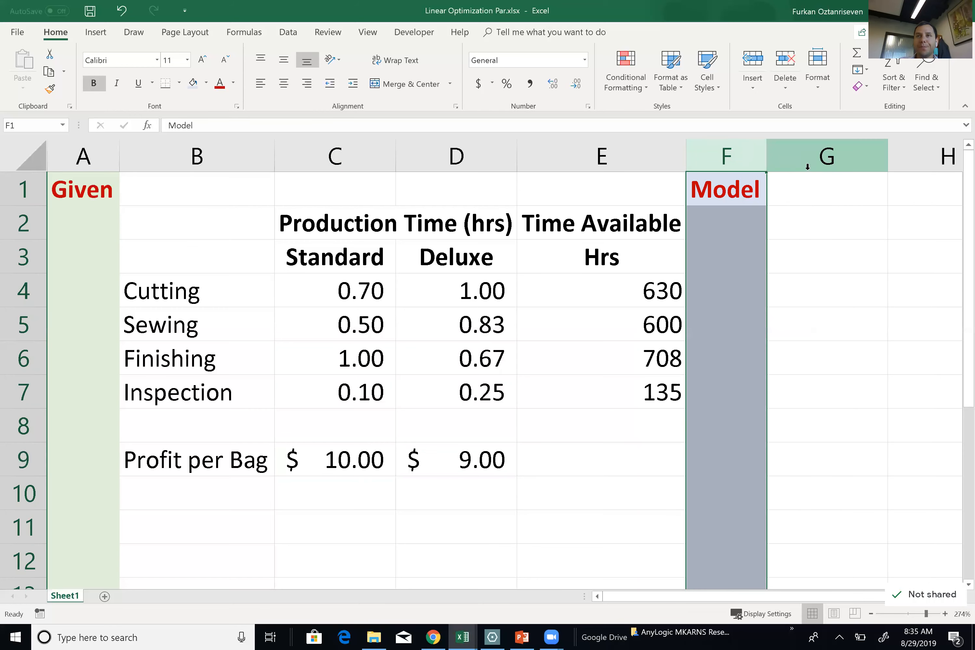
left_click(801, 215)
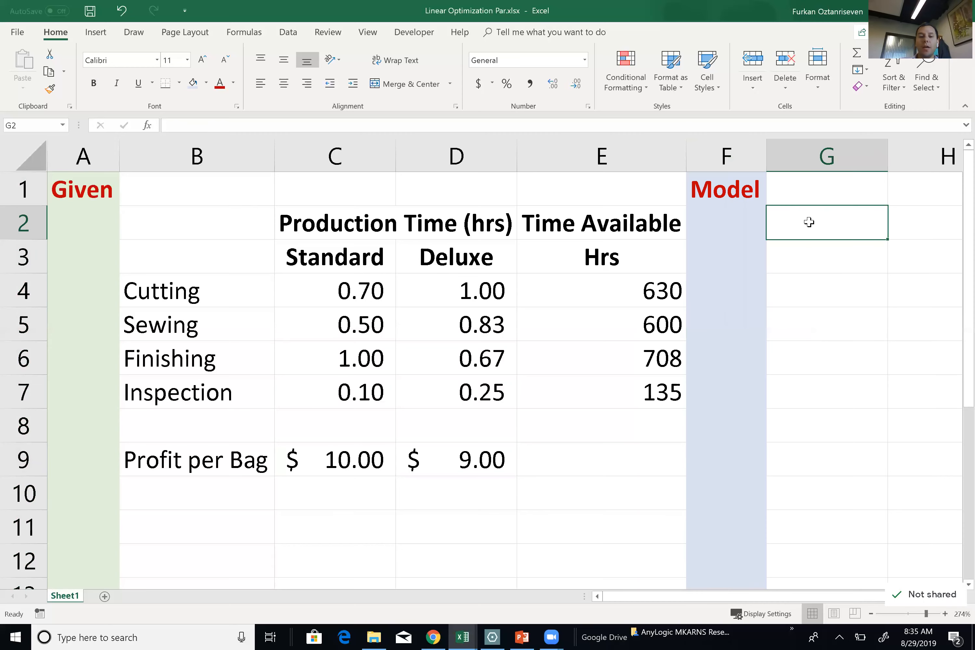
scroll(809, 222, "right", 2)
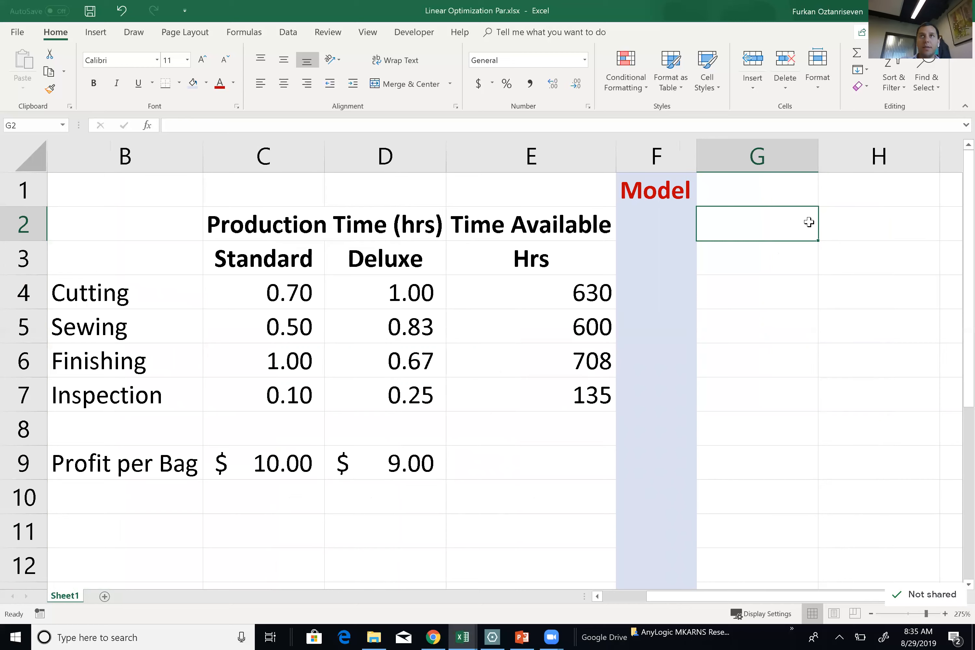
Write the objective statement 'Objective Max Profit = $10*S + $9*D' into cell G2.
type("Objective Max Pro")
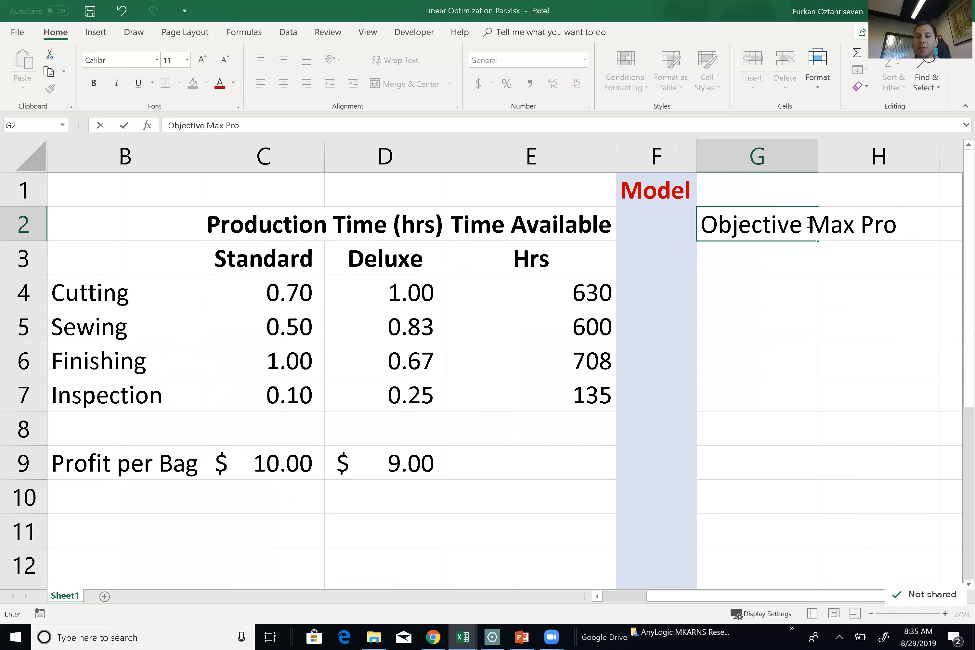
type("fit")
key("Tab")
left_click(809, 222)
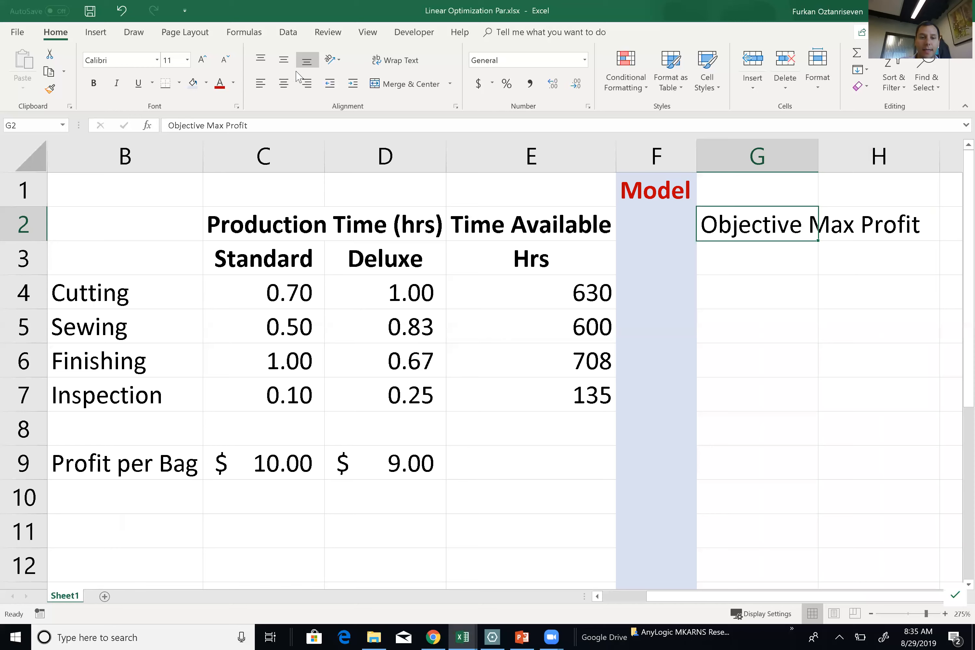
left_click(266, 122)
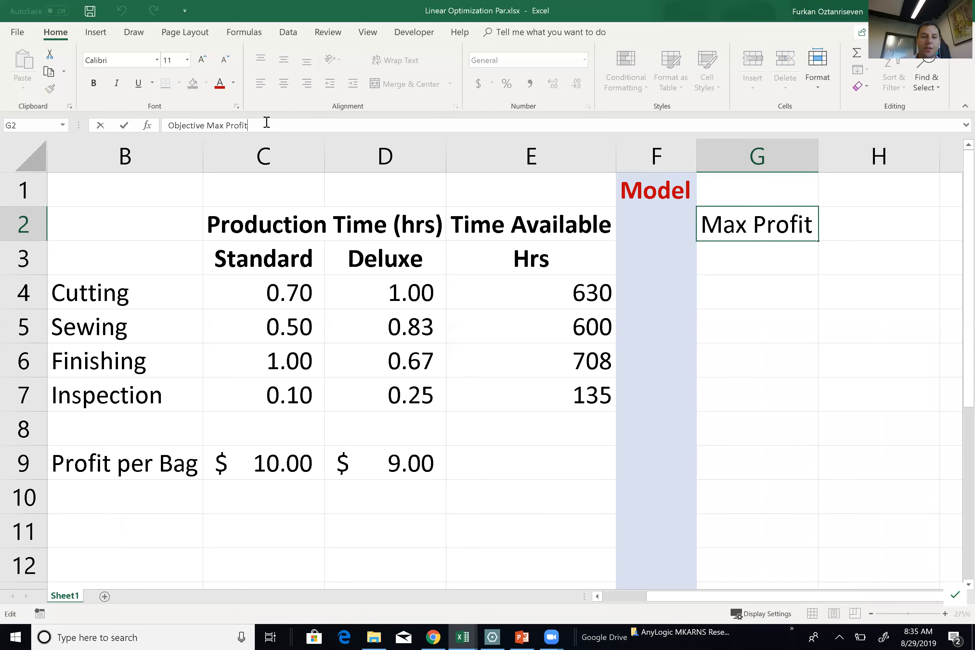
type("= ")
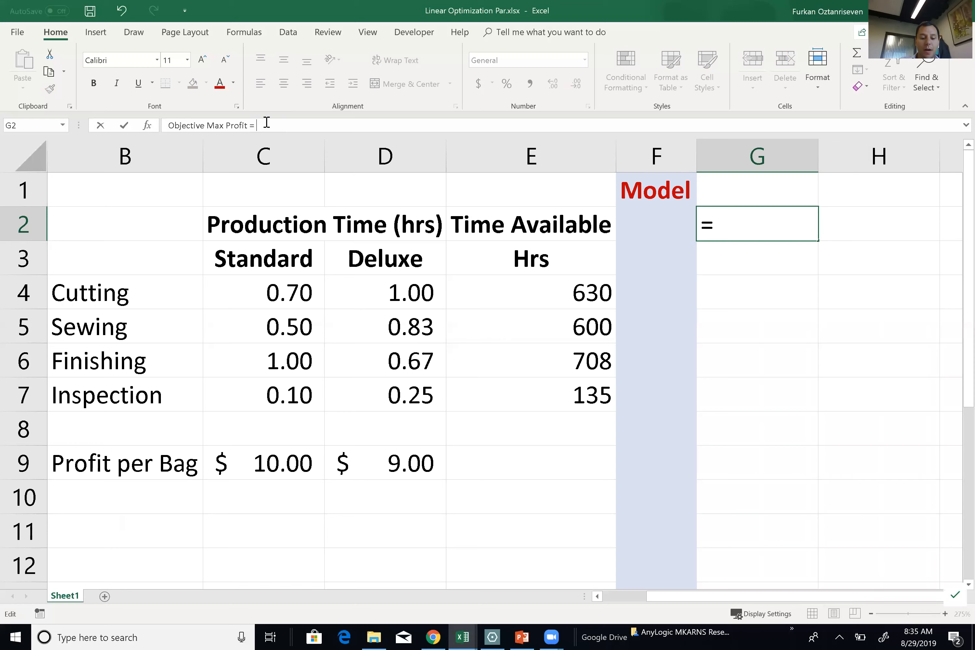
type("$10")
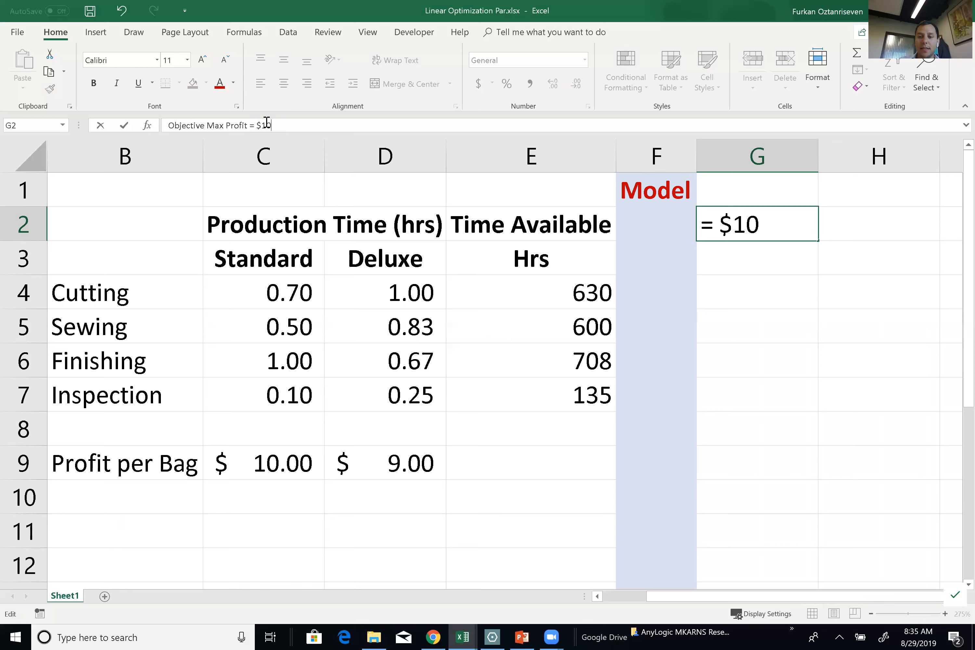
type("*")
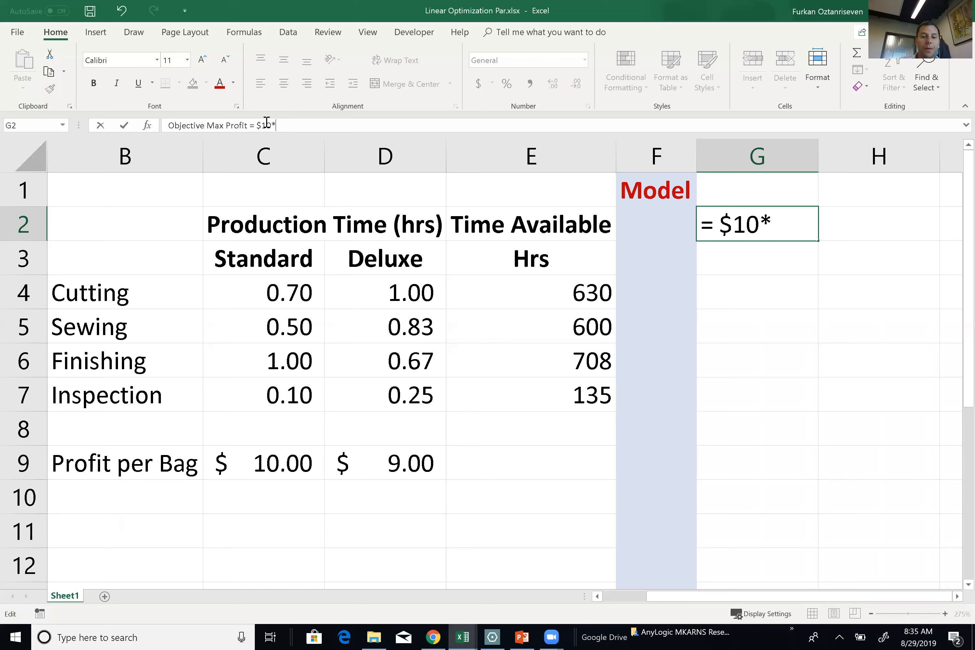
type("S + $9*")
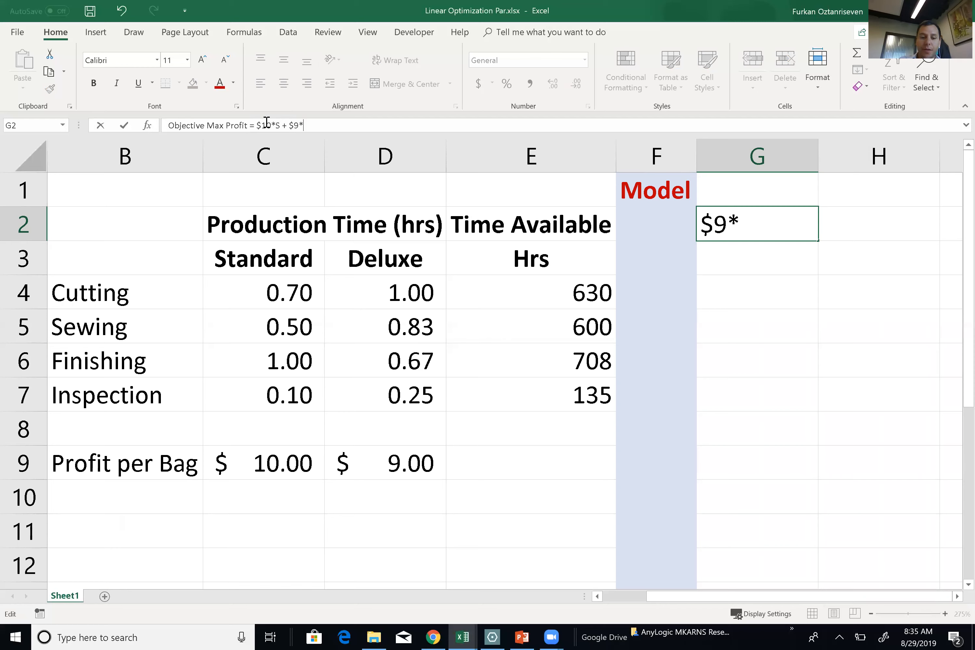
type("D")
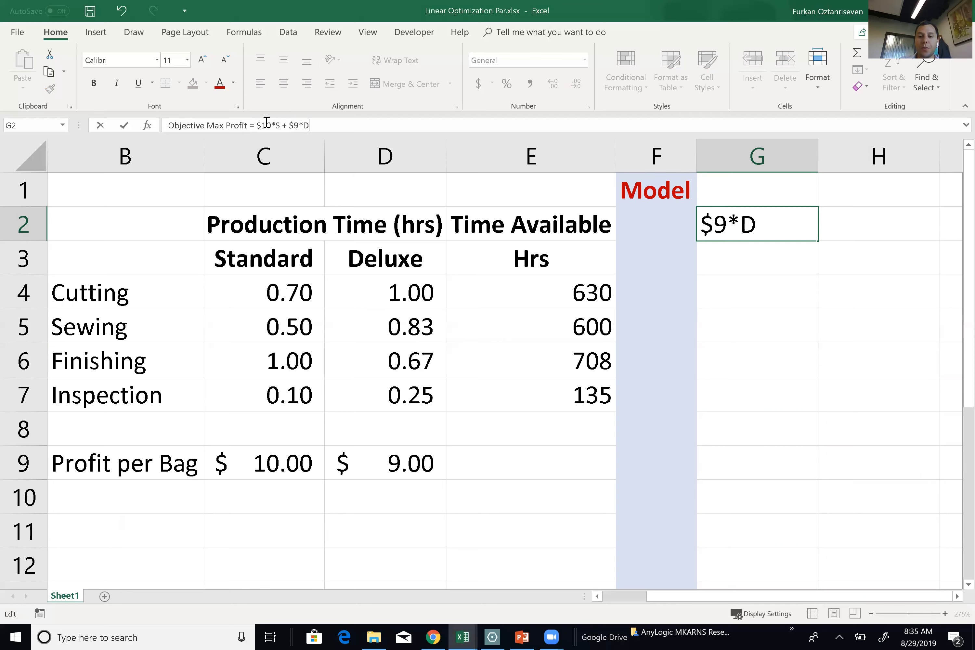
key("Return")
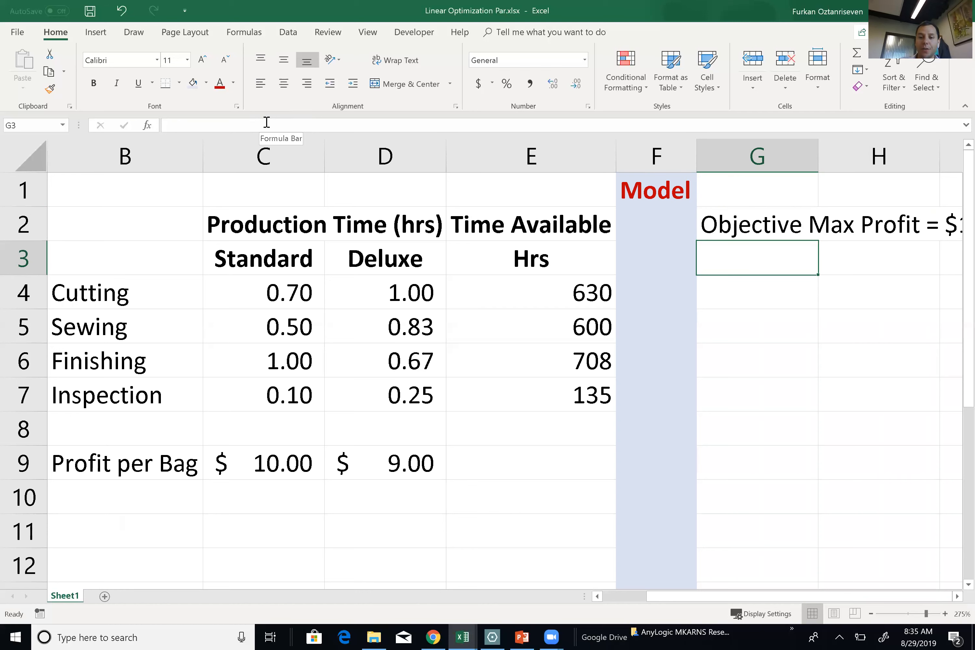
left_click(683, 293)
left_click(770, 286)
scroll(770, 287, "down", 4, "ctrl")
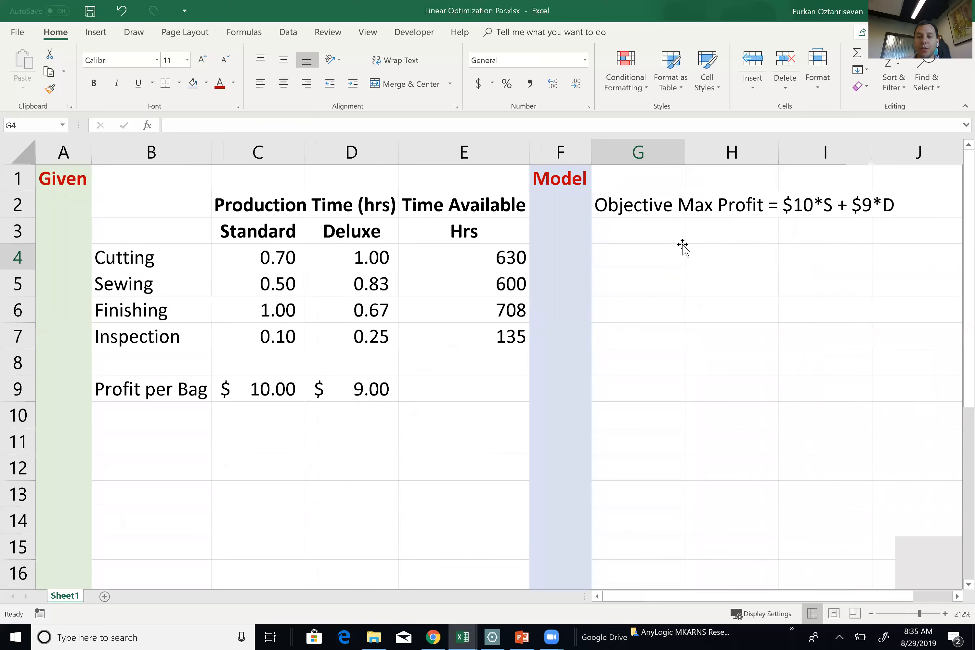
Fill cell G3 light green.
left_click(657, 225)
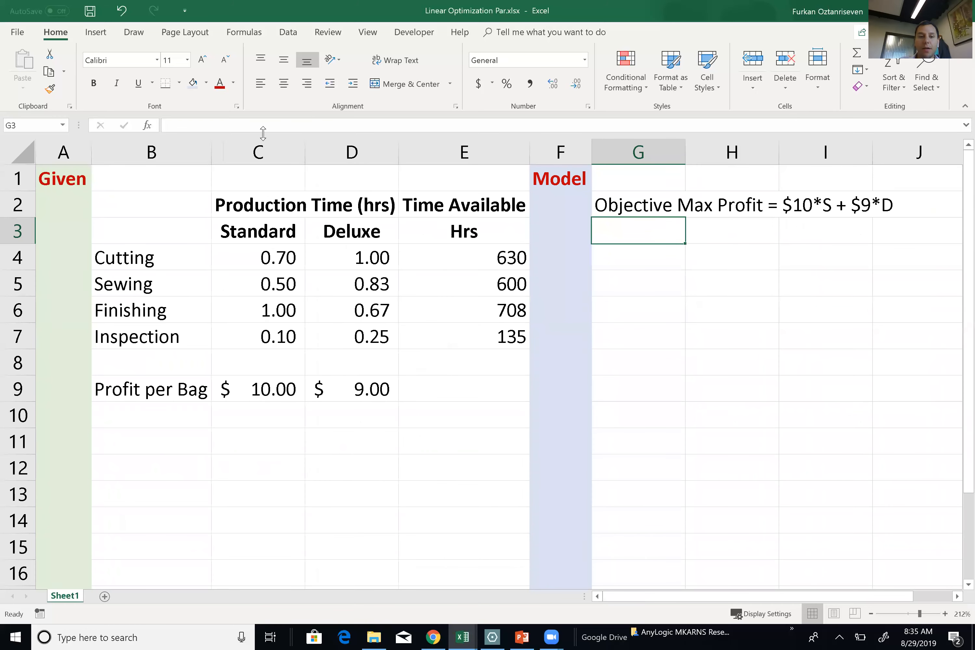
left_click(205, 83)
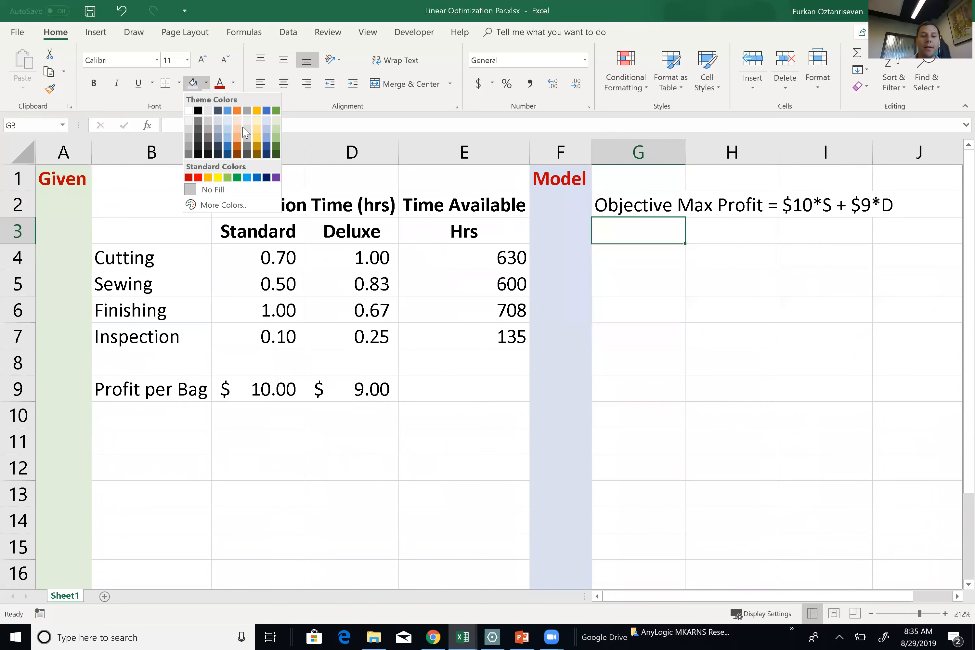
left_click(227, 178)
left_click(617, 263)
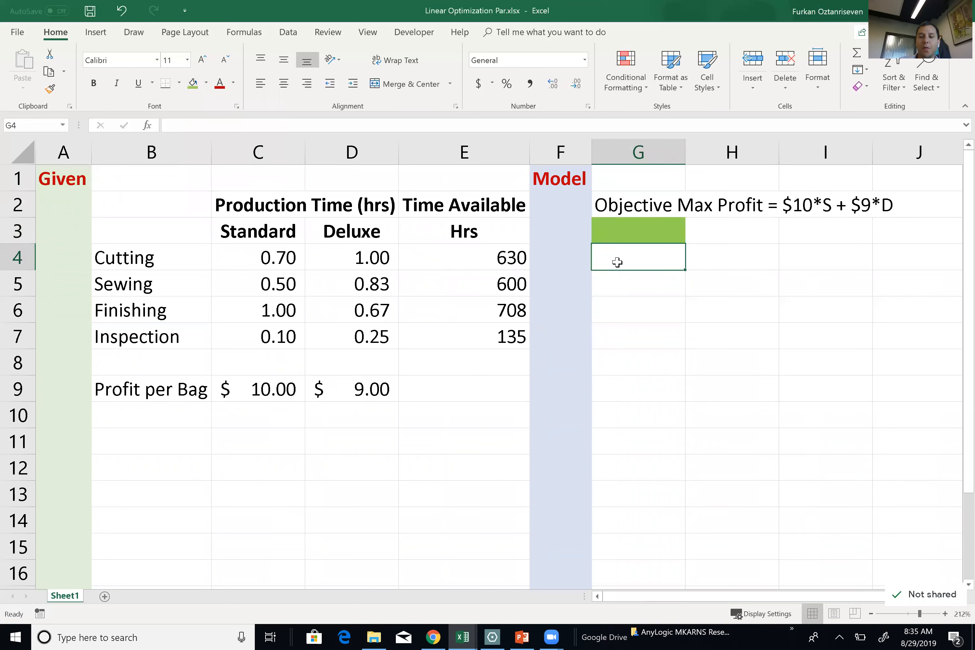
Make the objective statement in G2 bold.
left_click(628, 200)
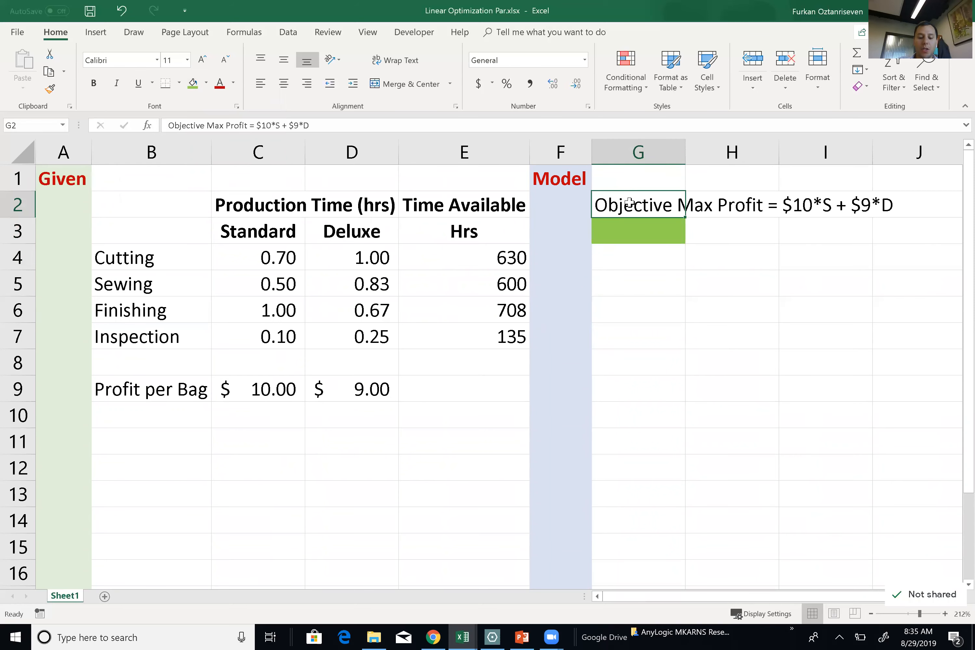
key("ctrl+b")
left_click(623, 266)
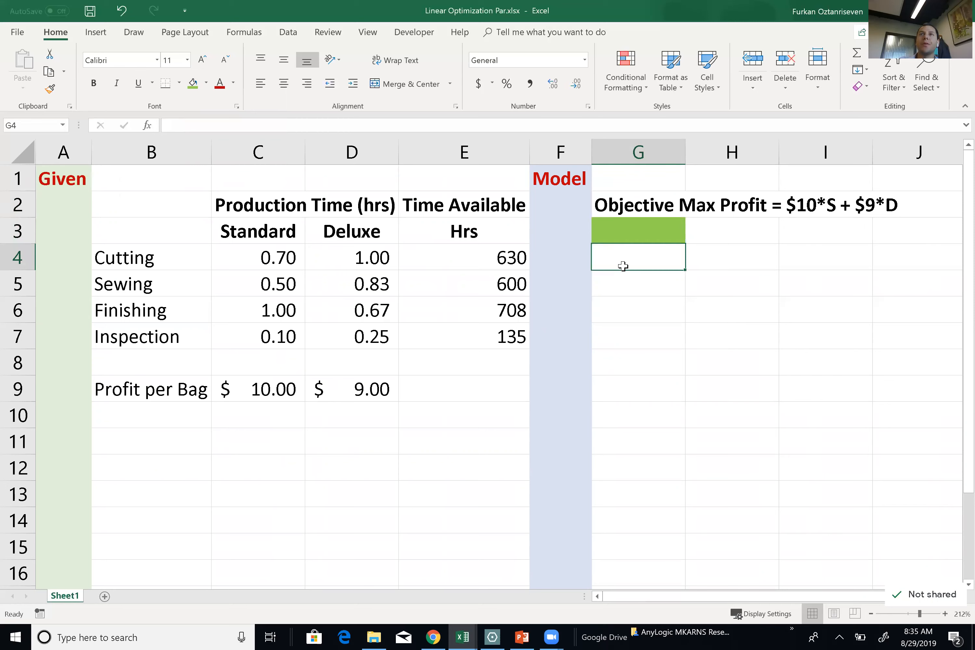
Add the labels 'Decision Variables' in G4 and 'Bags Produced' in G6.
type("Dec")
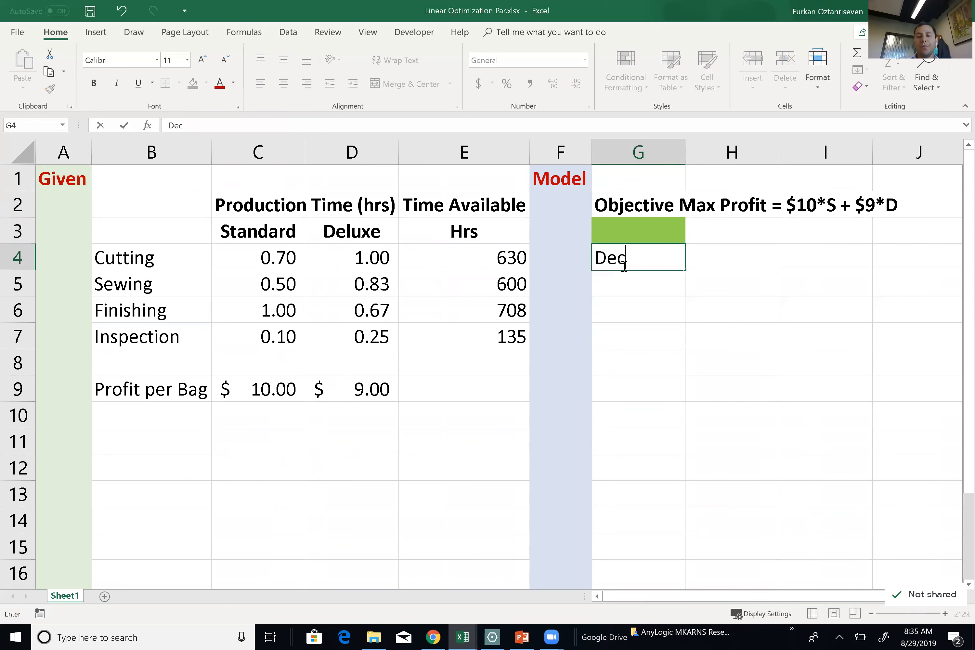
type("ision D")
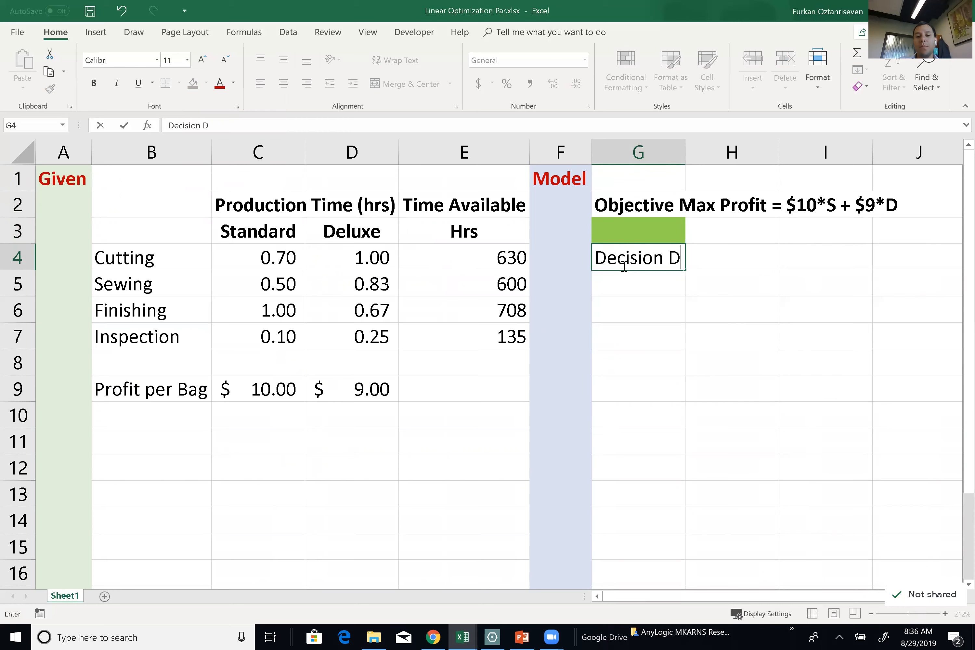
key("BackSpace")
type("Variables")
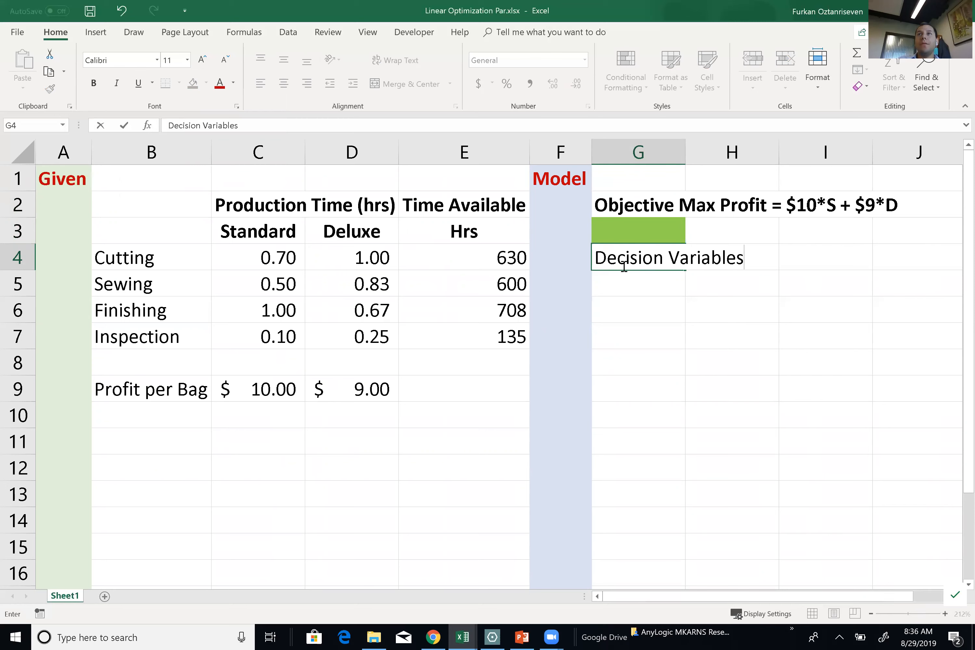
key("Return")
key("Return")
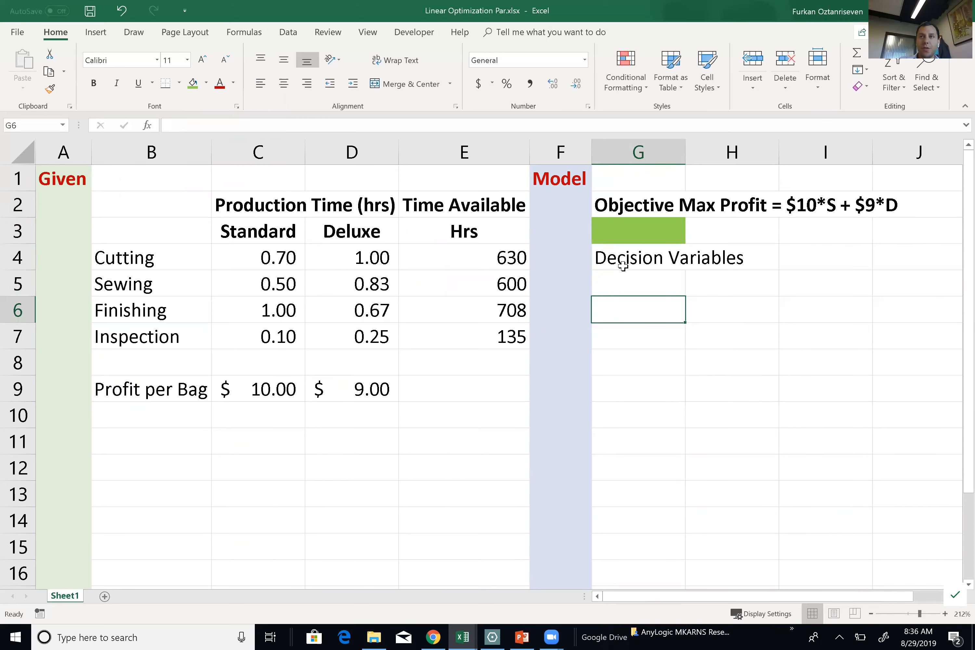
type("Bags")
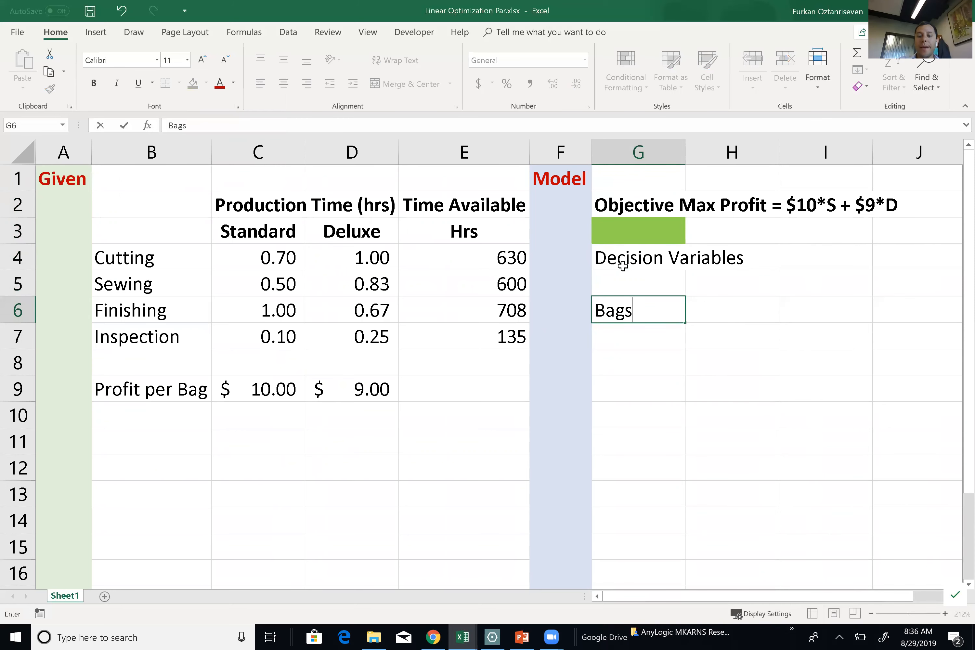
type(" Pro")
type("uced")
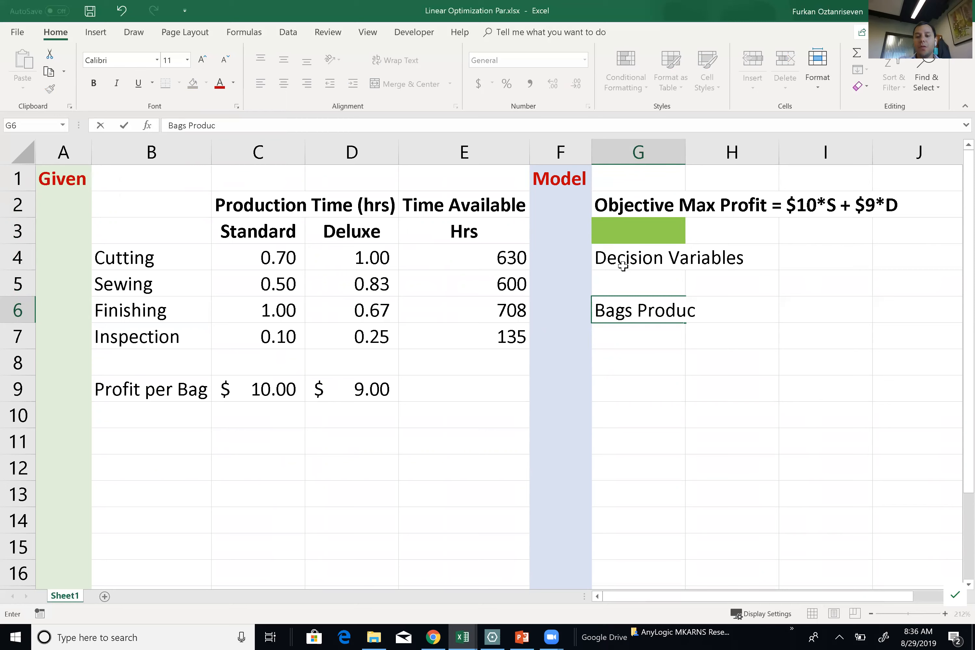
key("Tab")
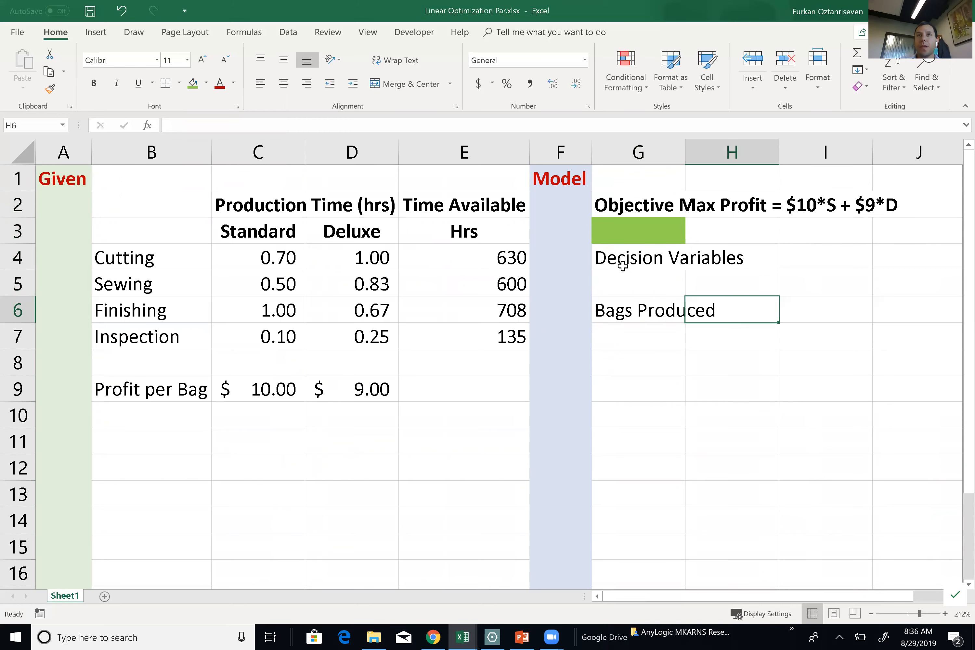
Add the product headings 'Standard' and 'Deluxe' in H5:I5, correcting the Deluxe typo.
key("Up")
type("Stand")
type("da")
key("BackSpace")
key("BackSpace")
type("ard")
key("Tab")
type("De")
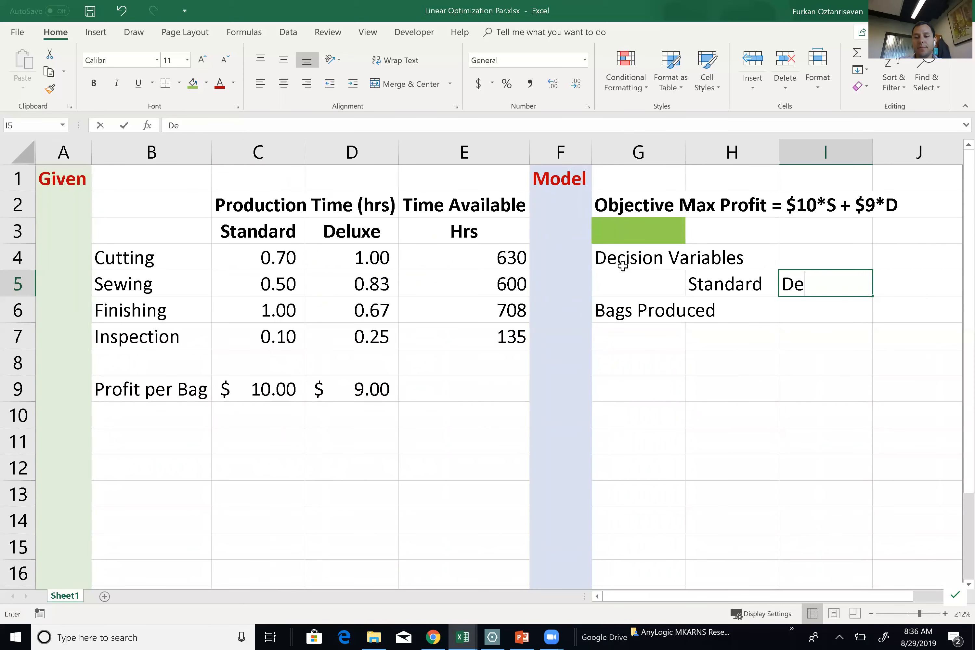
type("luze")
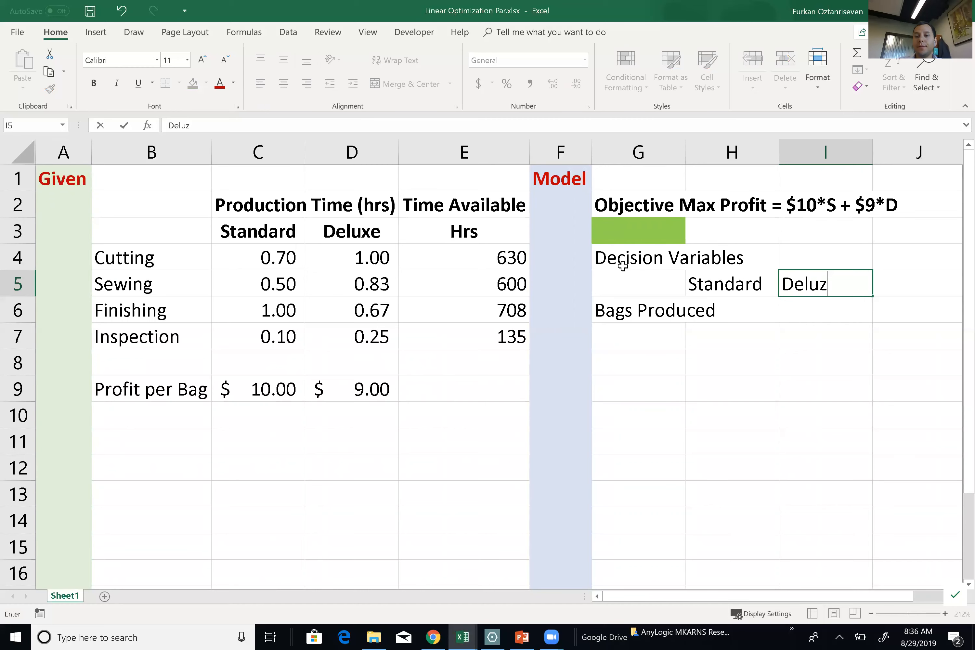
key("Return")
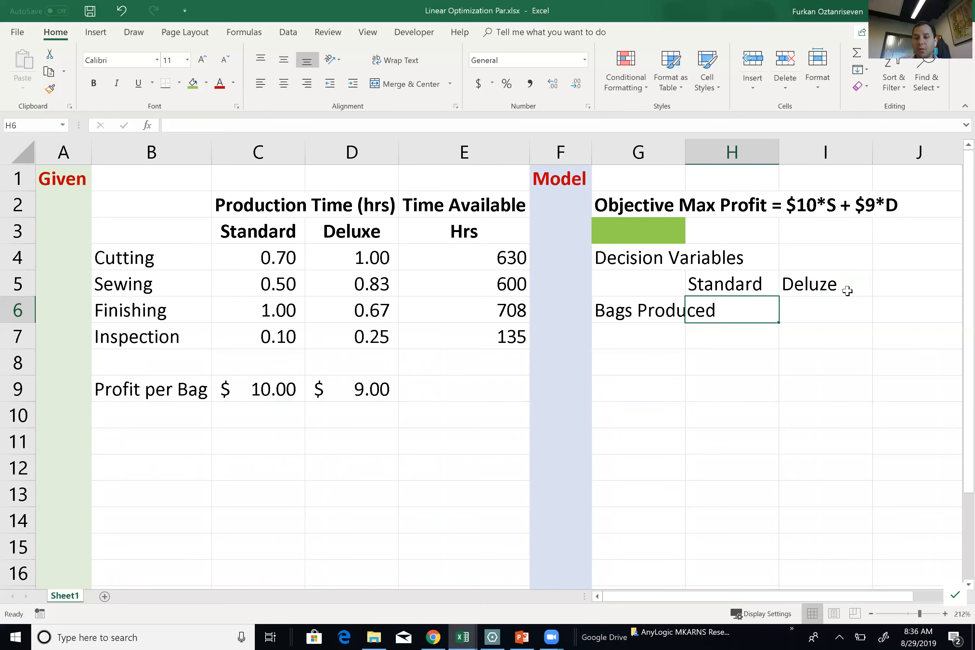
double_click(829, 289)
key("BackSpace")
type("x")
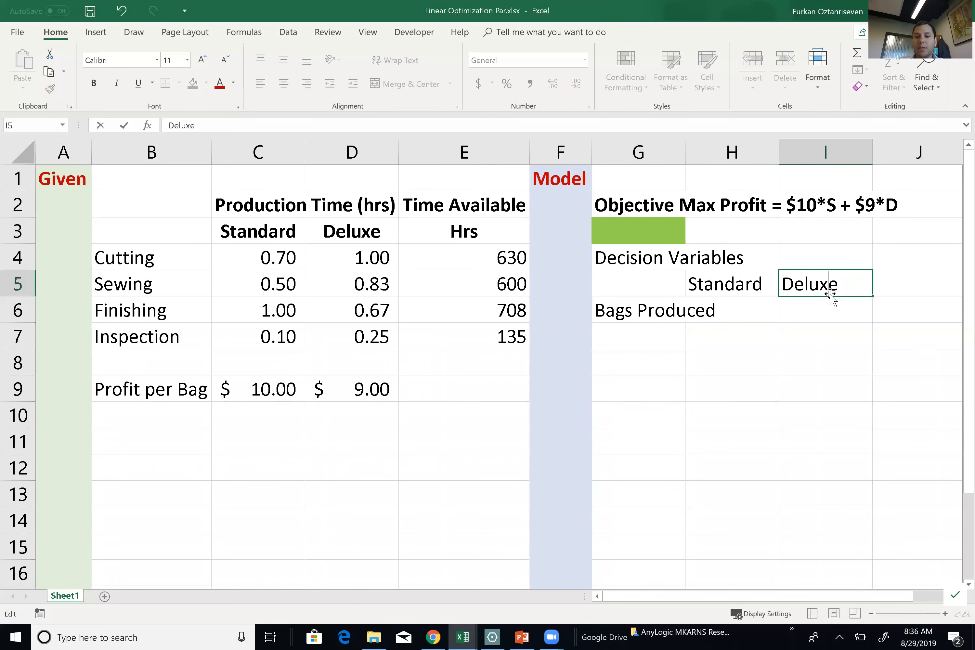
key("Tab")
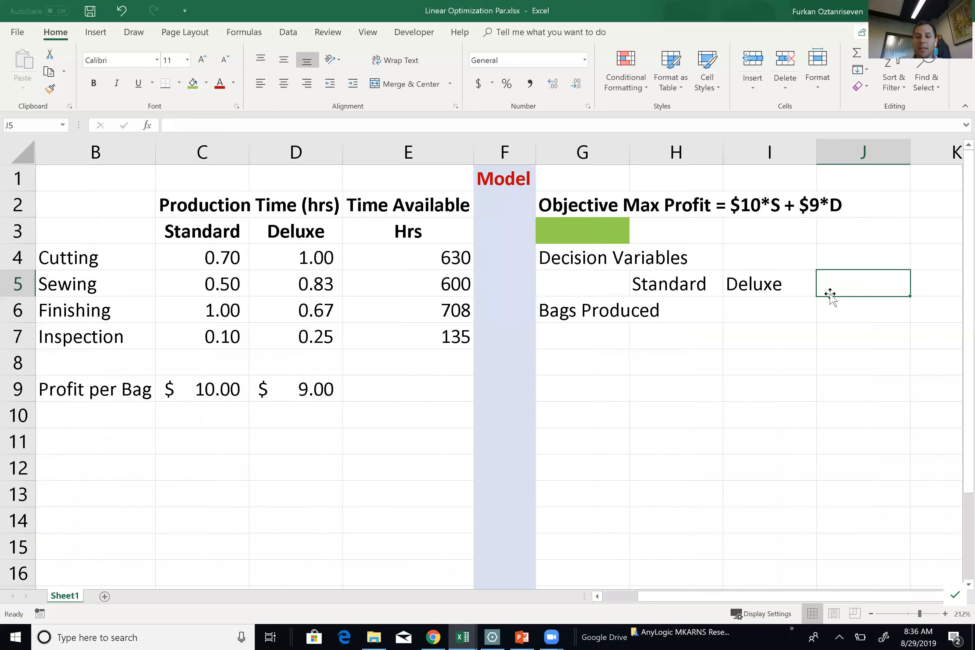
Adjust column G's width and bold the Standard, Deluxe and Bags Produced labels.
double_click(627, 145)
left_click_drag(844, 151, 666, 175)
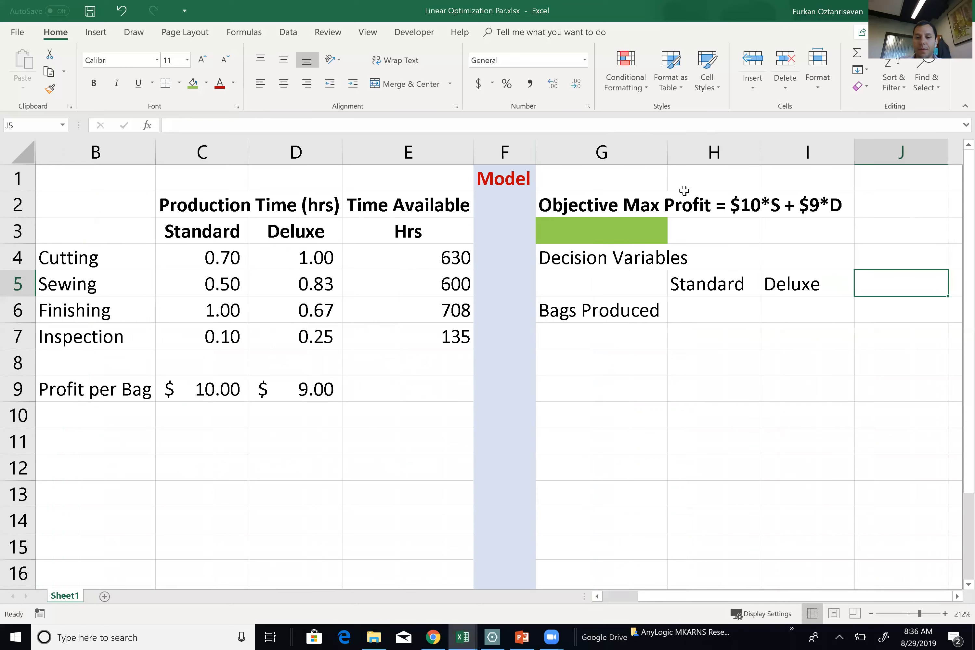
left_click_drag(718, 283, 774, 284)
key("ctrl+b")
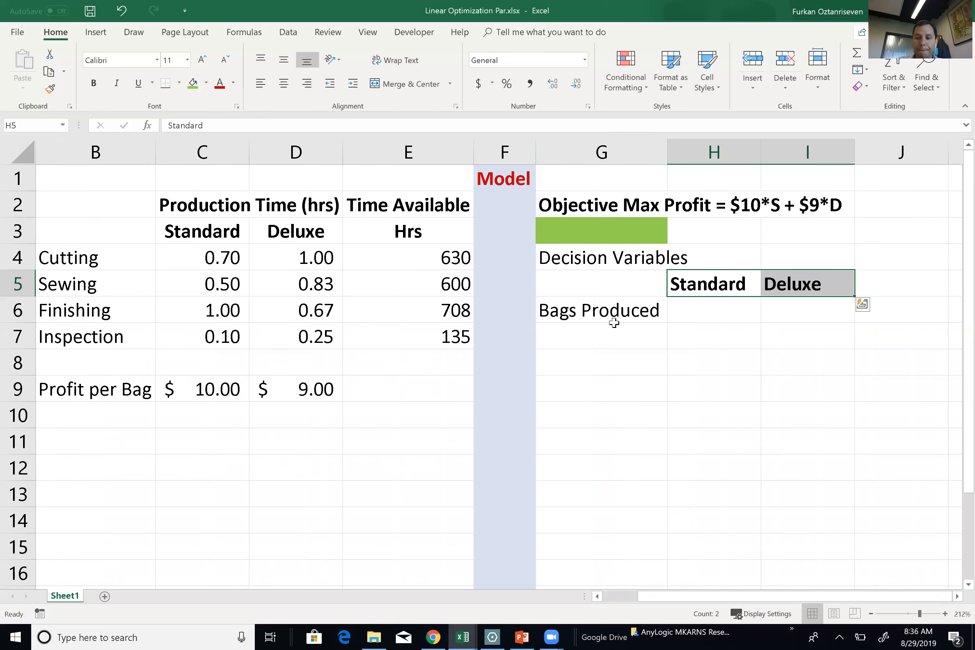
left_click(581, 315)
key("ctrl+b")
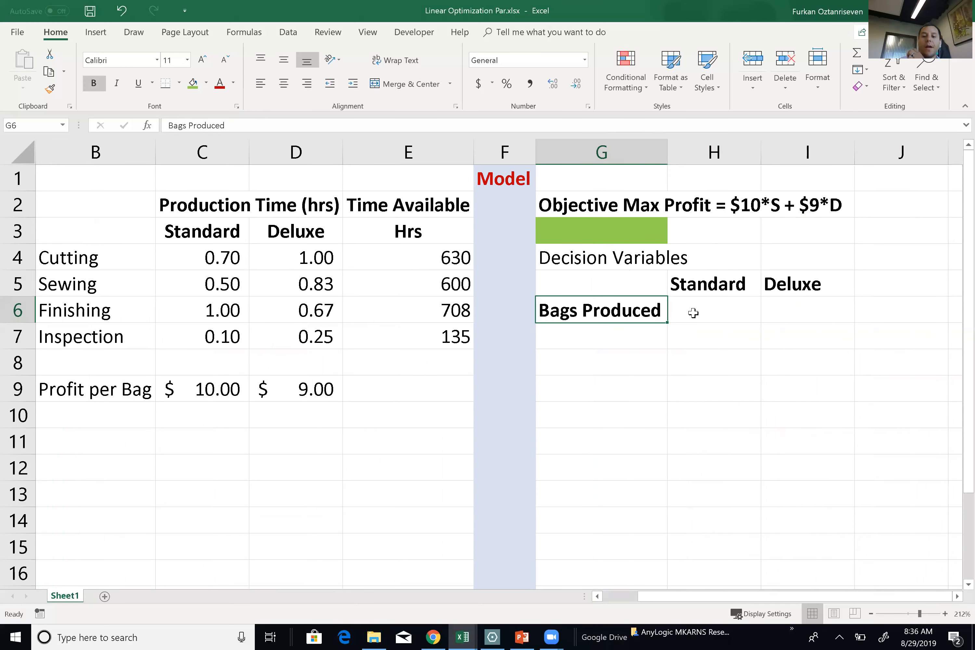
Fill the bags-produced quantity cells H6:I6 yellow.
left_click_drag(707, 310, 789, 310)
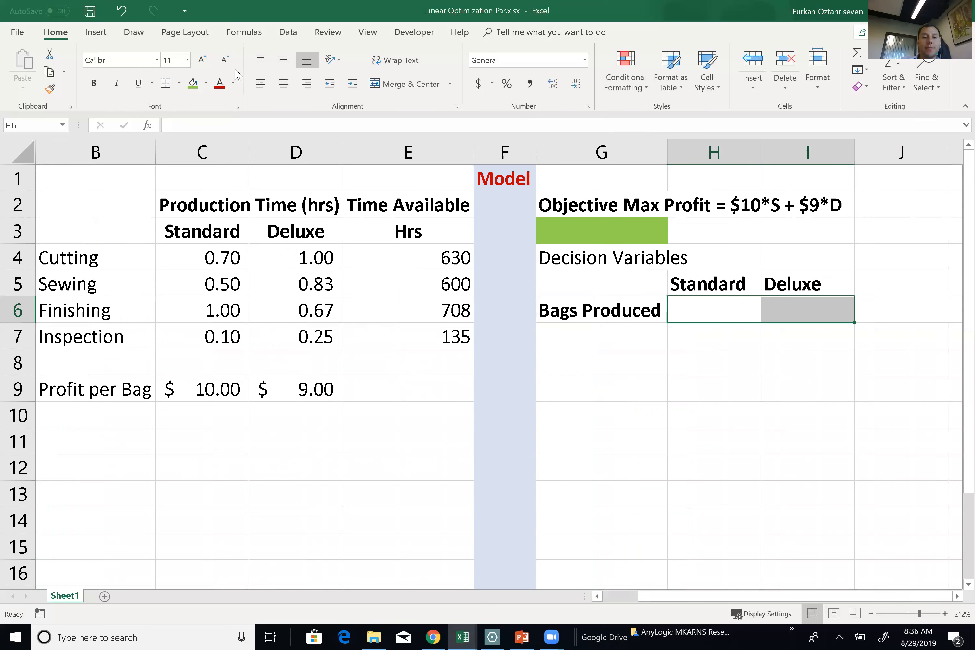
left_click(206, 82)
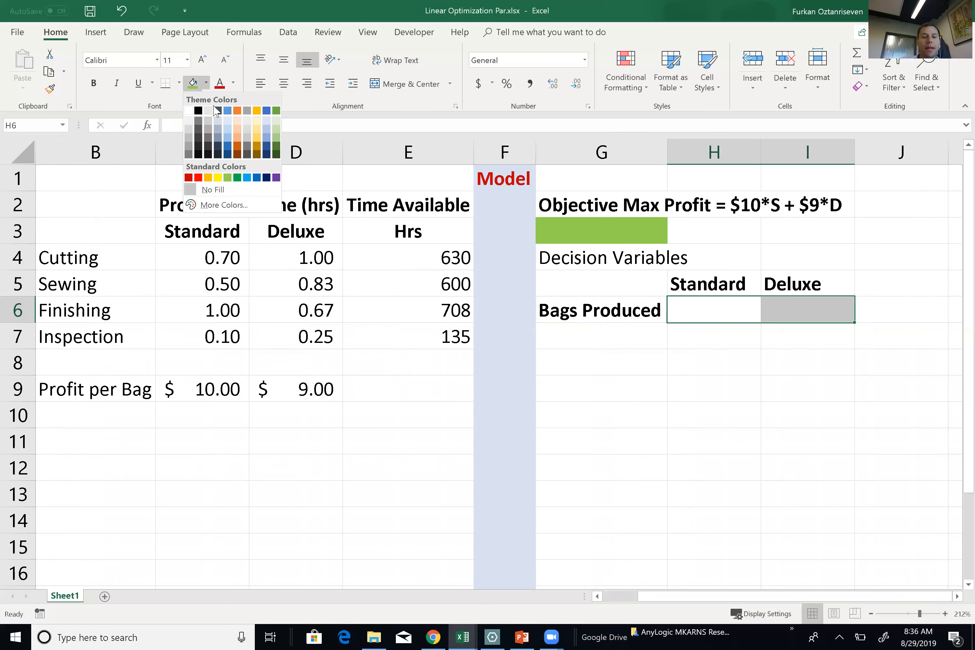
left_click(218, 177)
left_click(732, 331)
left_click_drag(730, 315, 800, 305)
Add a bold 'Constraints' label in G8.
left_click(564, 362)
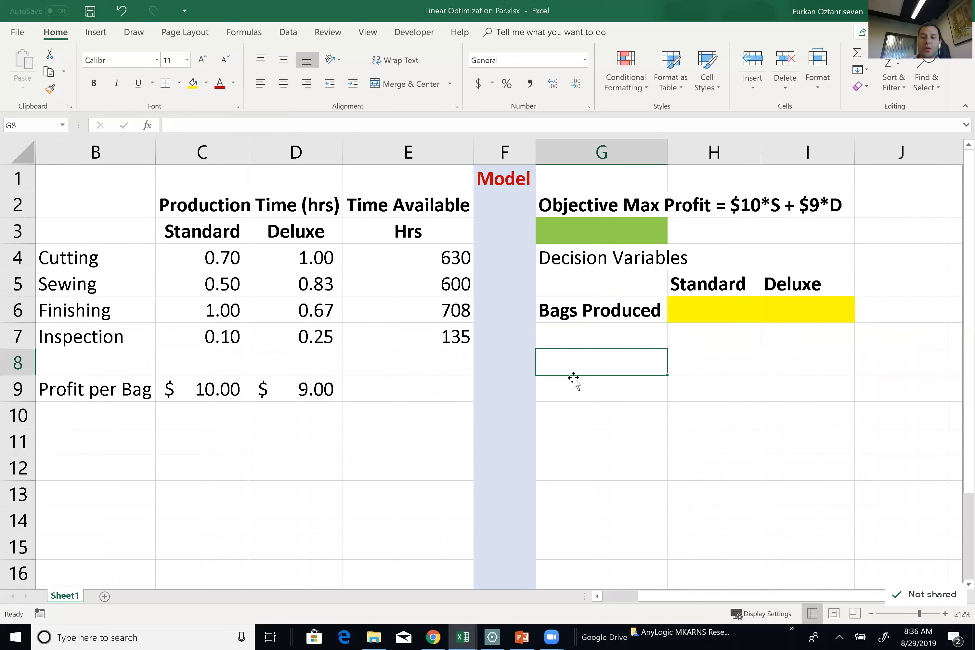
type("C")
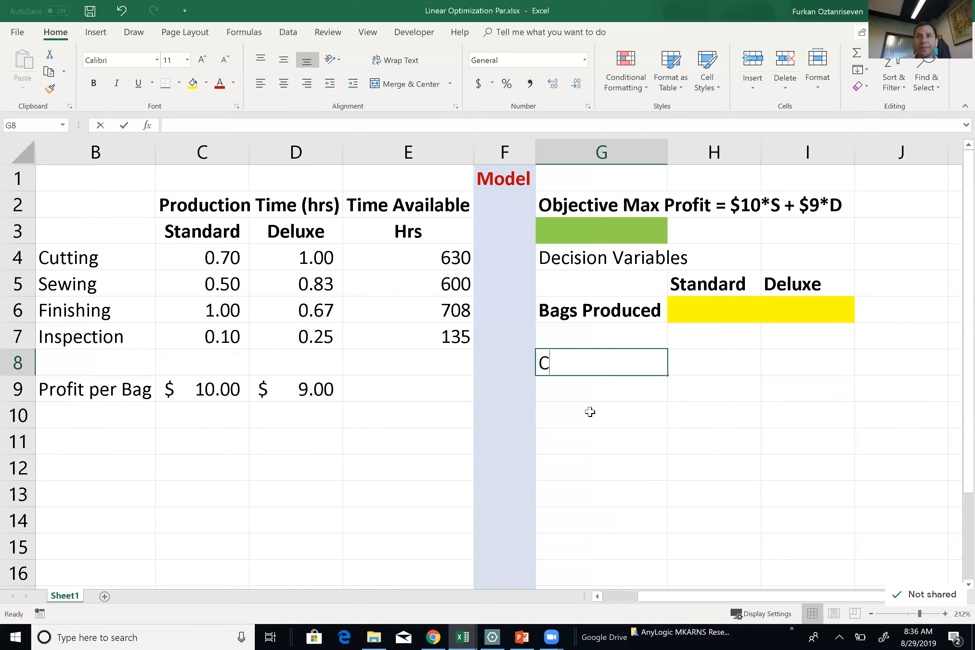
type("onstraing")
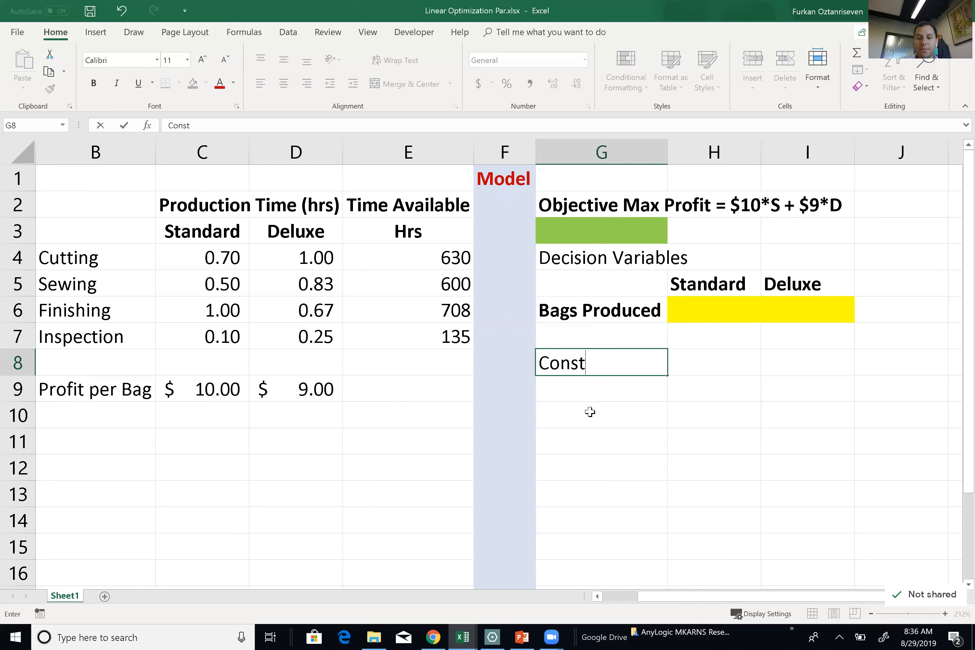
key("BackSpace")
type("ts")
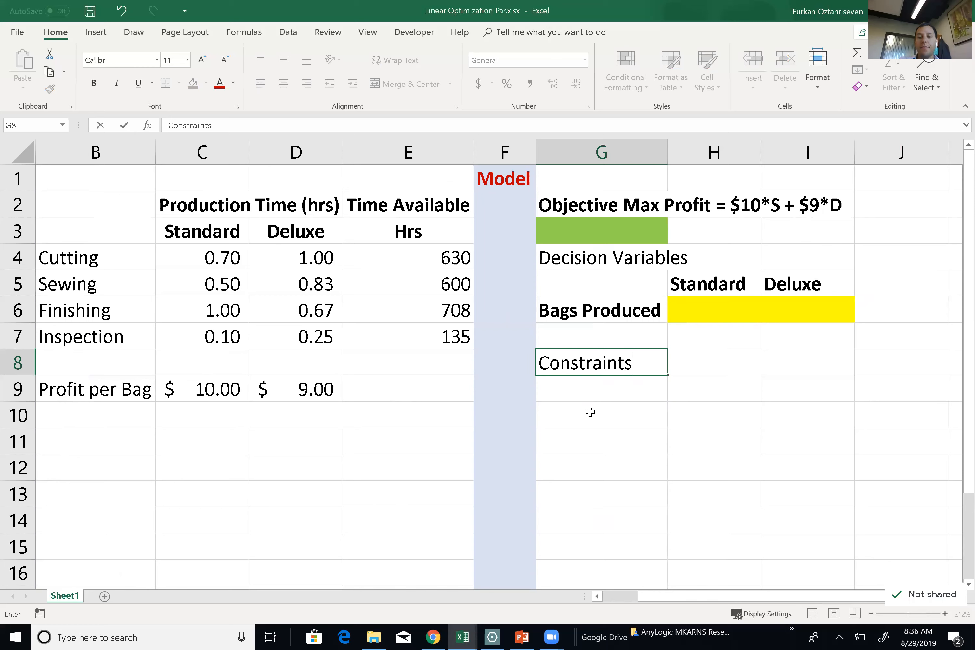
key("Tab")
left_click(598, 364)
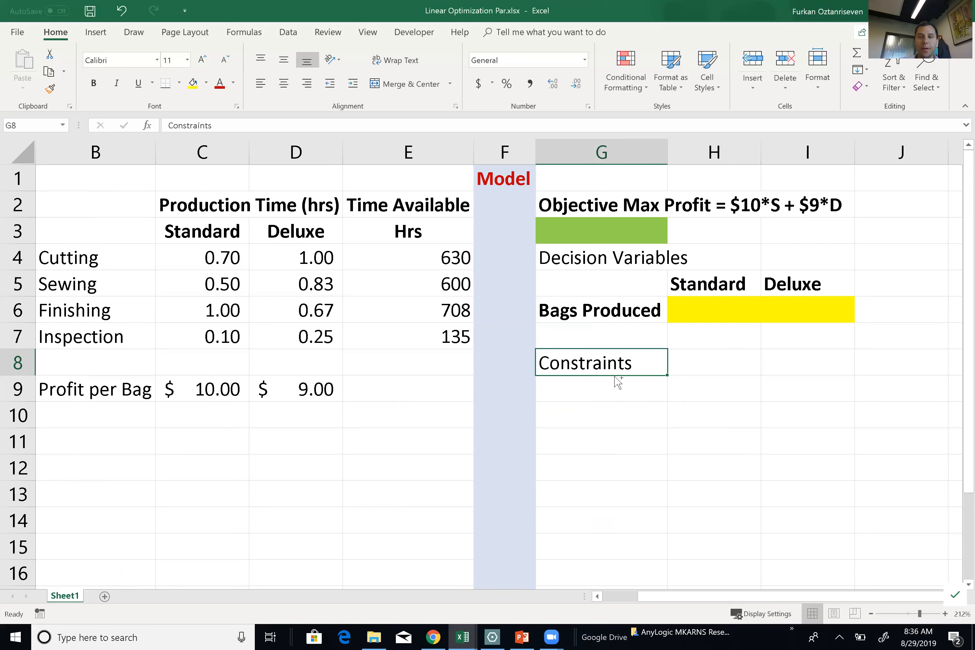
key("ctrl+b")
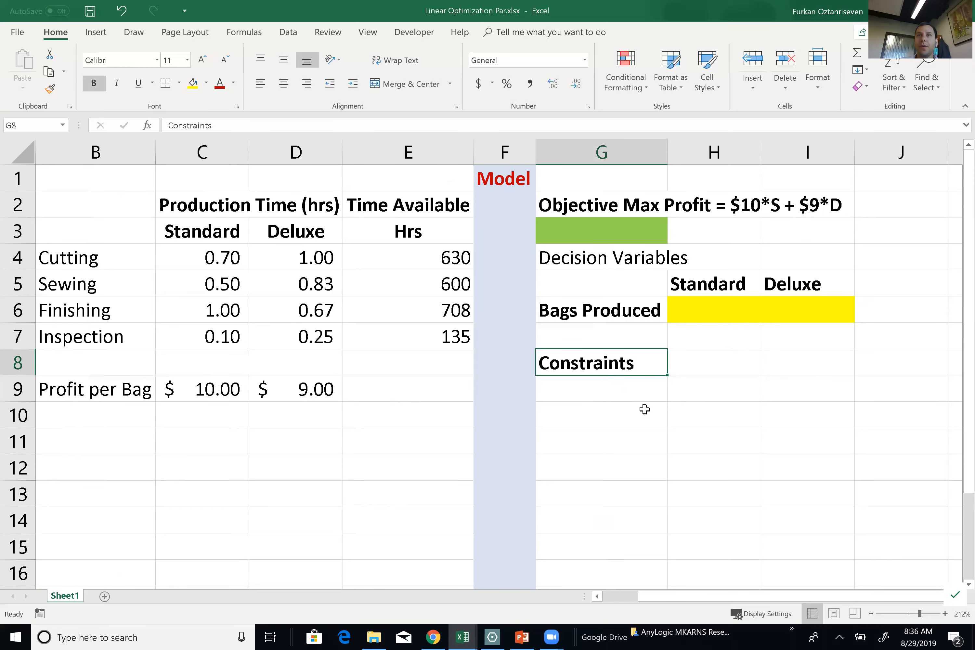
Add bold column headings LHS, vs and RHS in H9:J9.
left_click(709, 375)
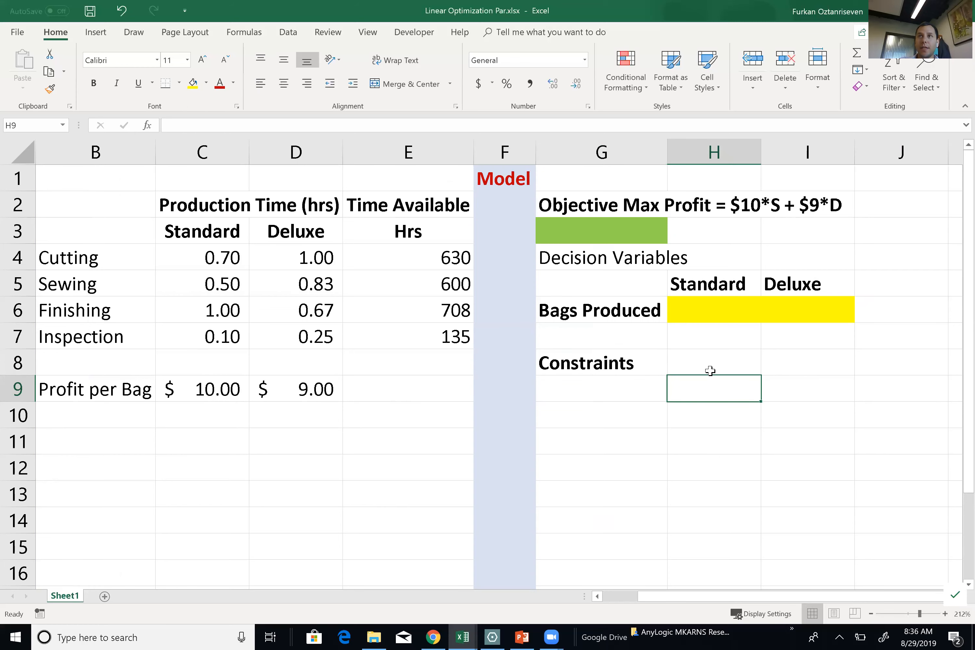
left_click(657, 361)
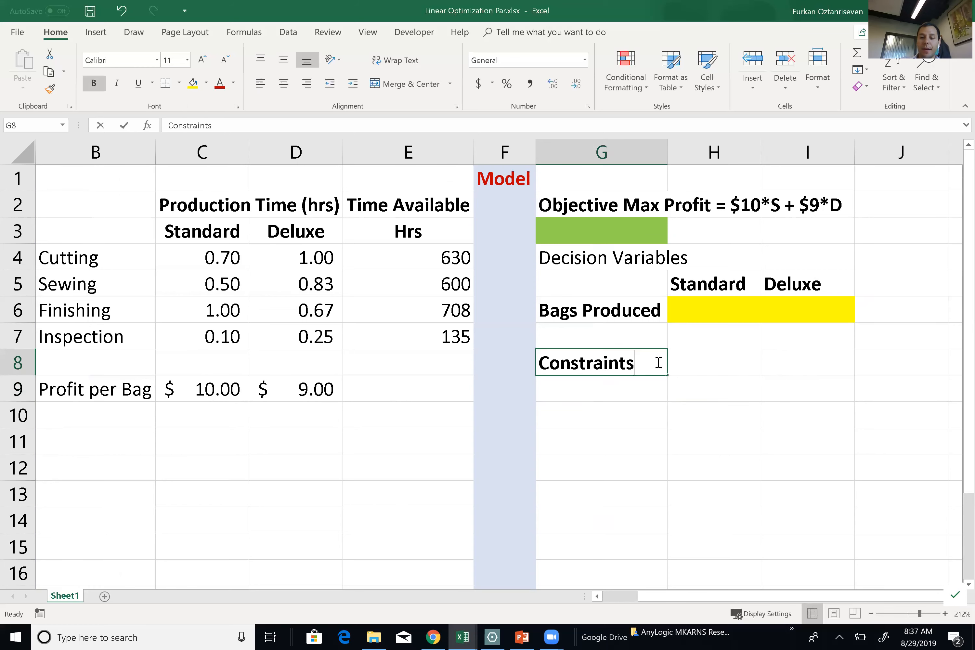
left_click(685, 393)
type("LHS")
key("Tab")
type("vs")
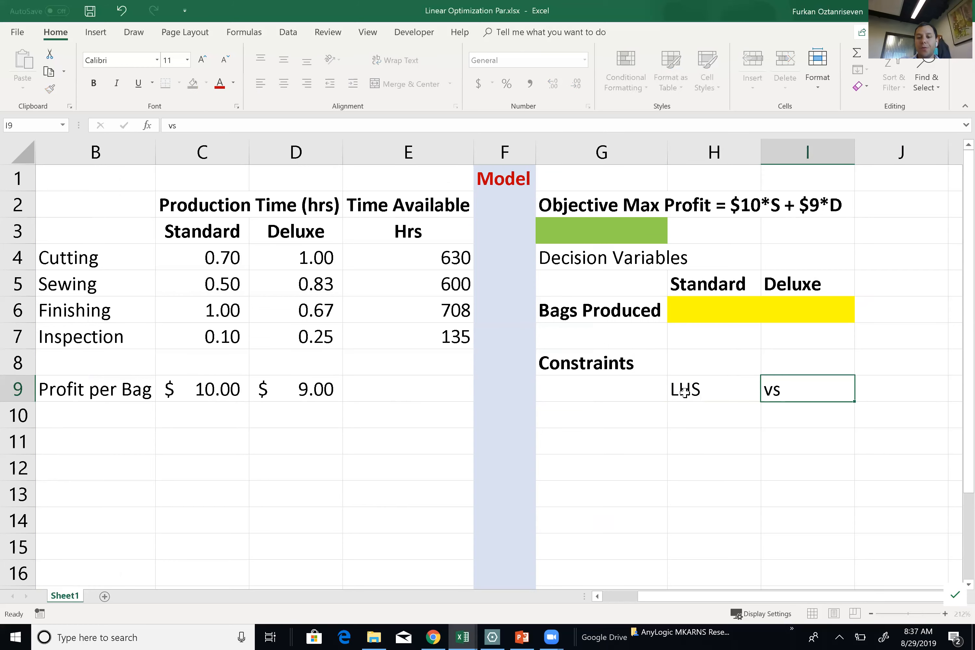
key("Tab")
type("RHS")
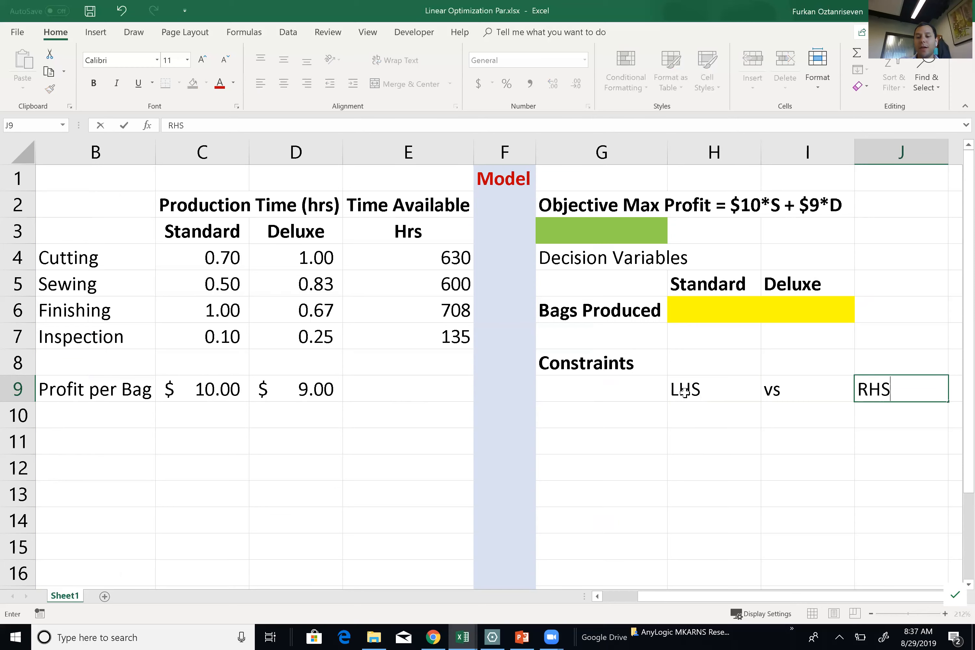
key("Tab")
left_click_drag(614, 387, 751, 388)
key("ctrl+b")
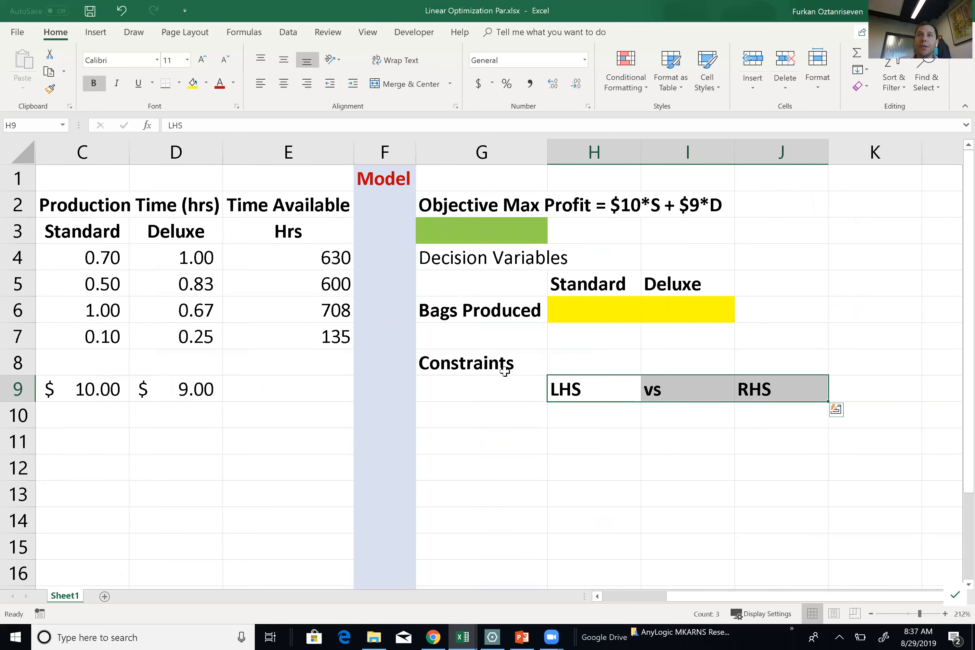
left_click(477, 415)
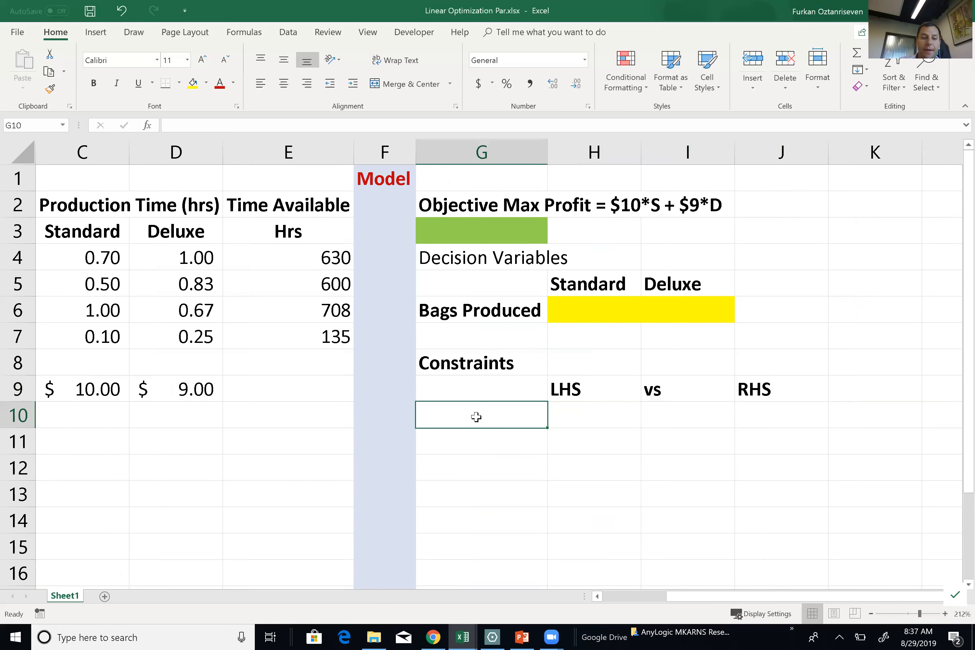
Copy the Cutting, Sewing, Finishing and Inspection labels from B4:B7 into G10:G13.
scroll(171, 267, "left", 1)
left_click_drag(104, 259, 105, 336)
key("ctrl+c")
left_click(573, 417)
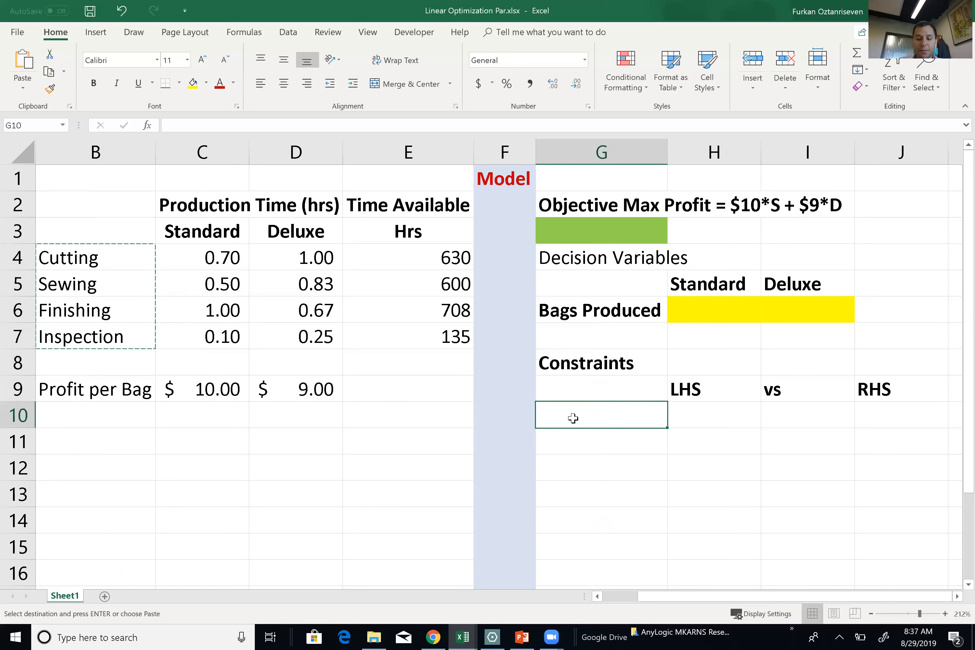
key("ctrl+v")
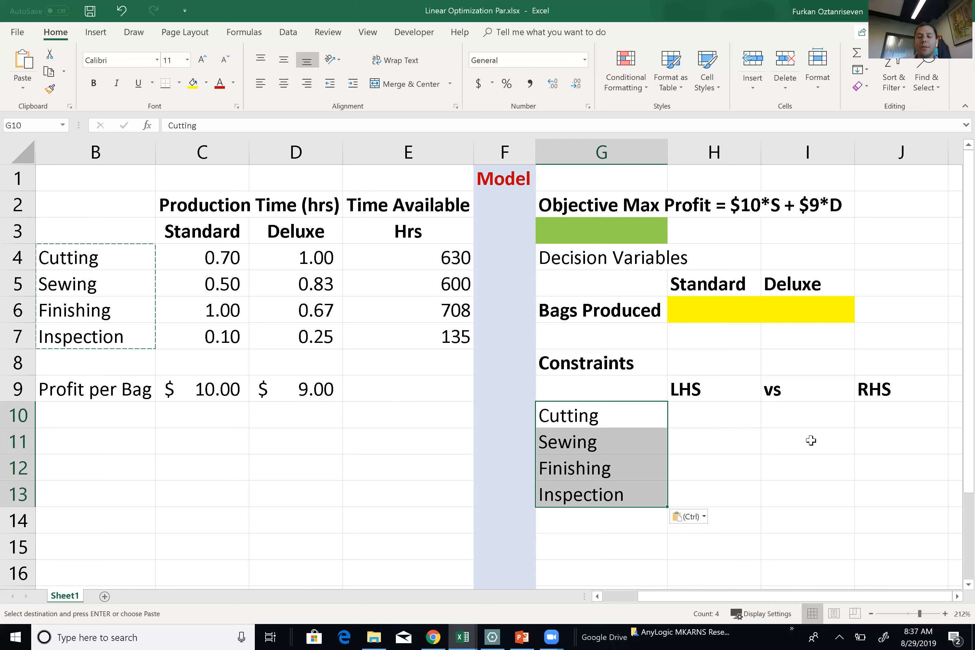
Link RHS cells J10:J13 to the available hours with =E4 filled down, giving 630, 600, 708, 135.
left_click(863, 414)
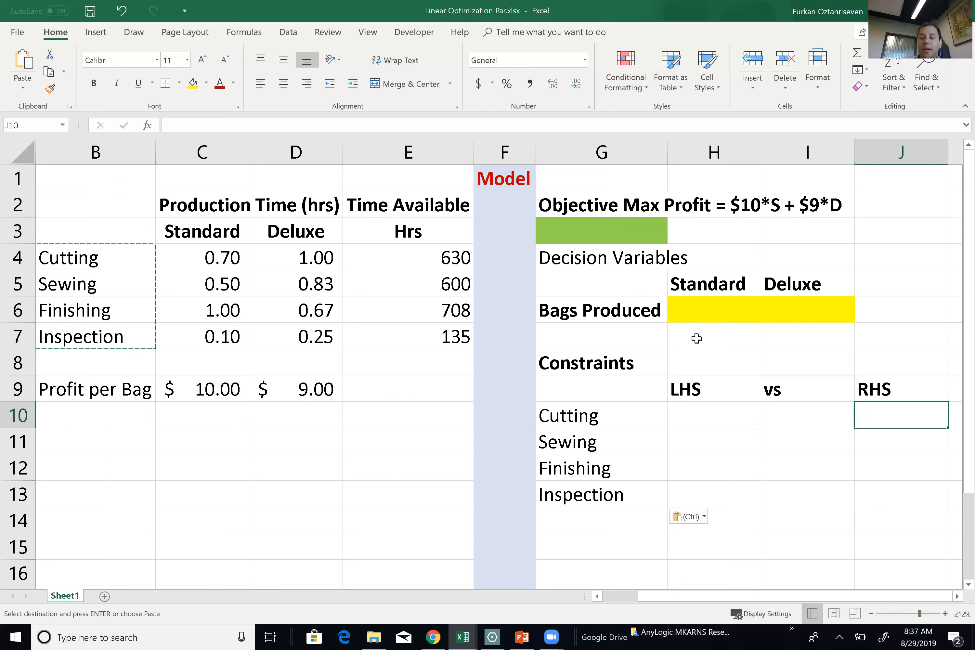
type("=")
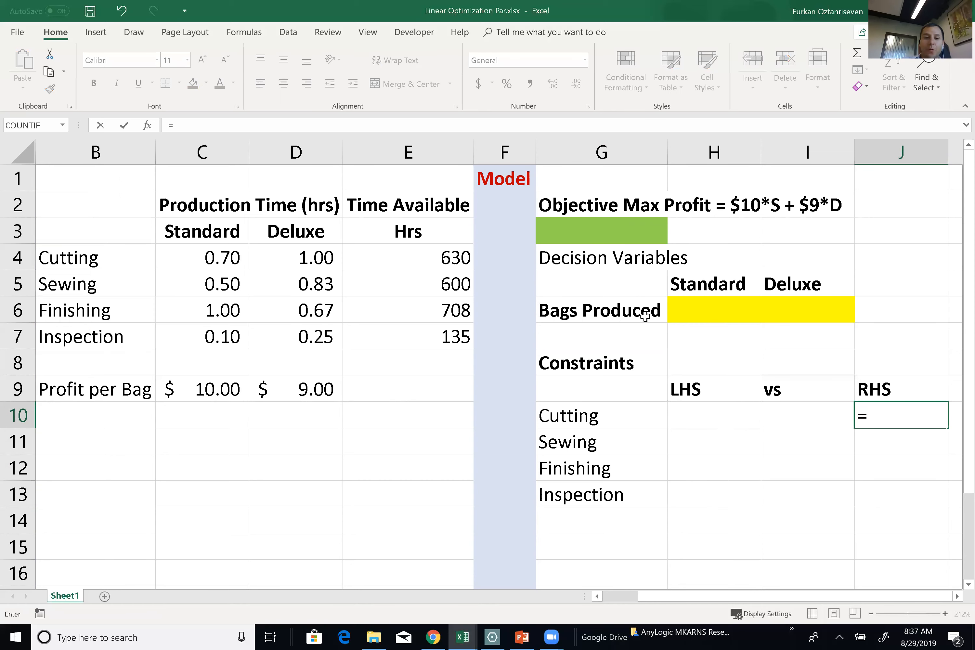
left_click(458, 258)
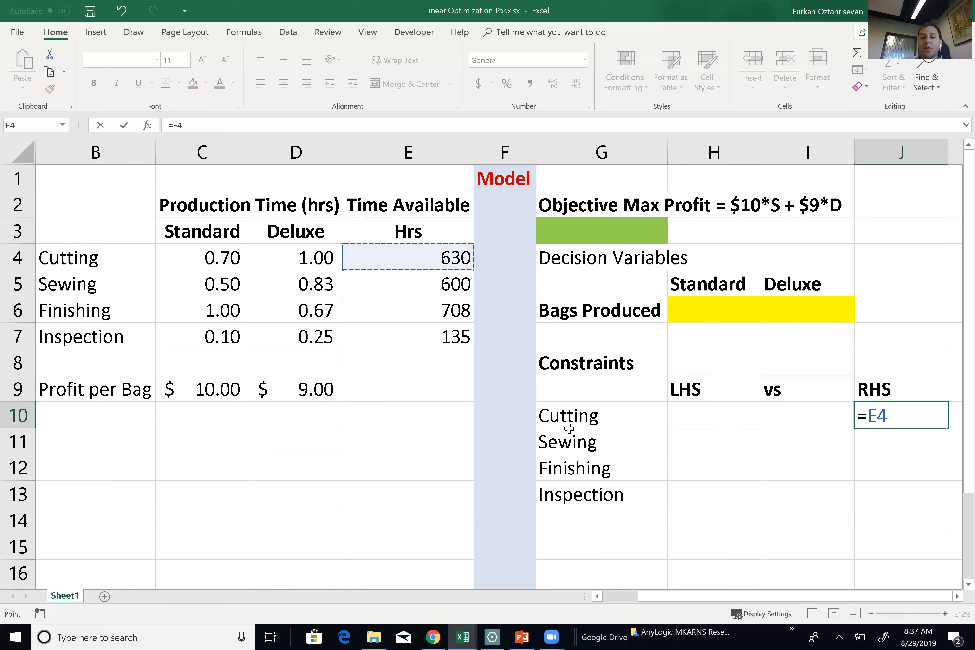
key("Return")
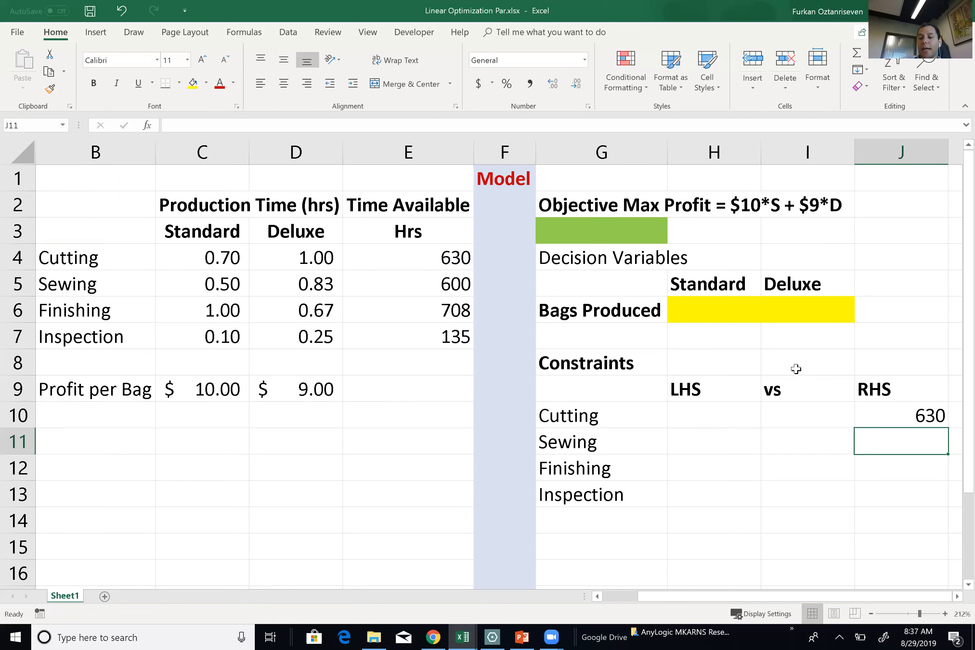
left_click(913, 416)
left_click_drag(943, 427, 943, 498)
double_click(923, 446)
key("Escape")
double_click(901, 469)
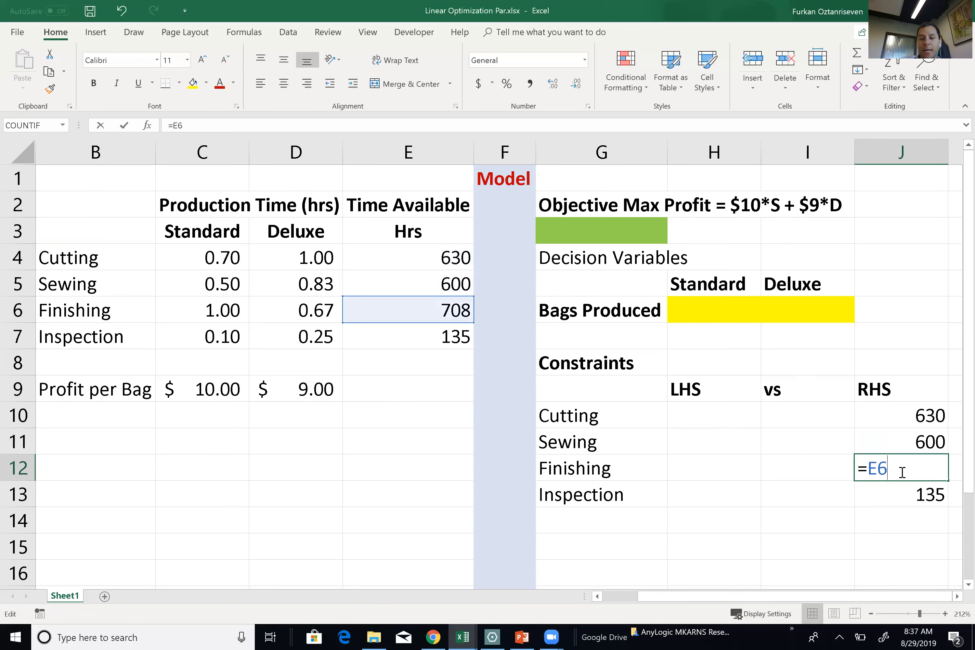
key("Escape")
double_click(901, 497)
key("Escape")
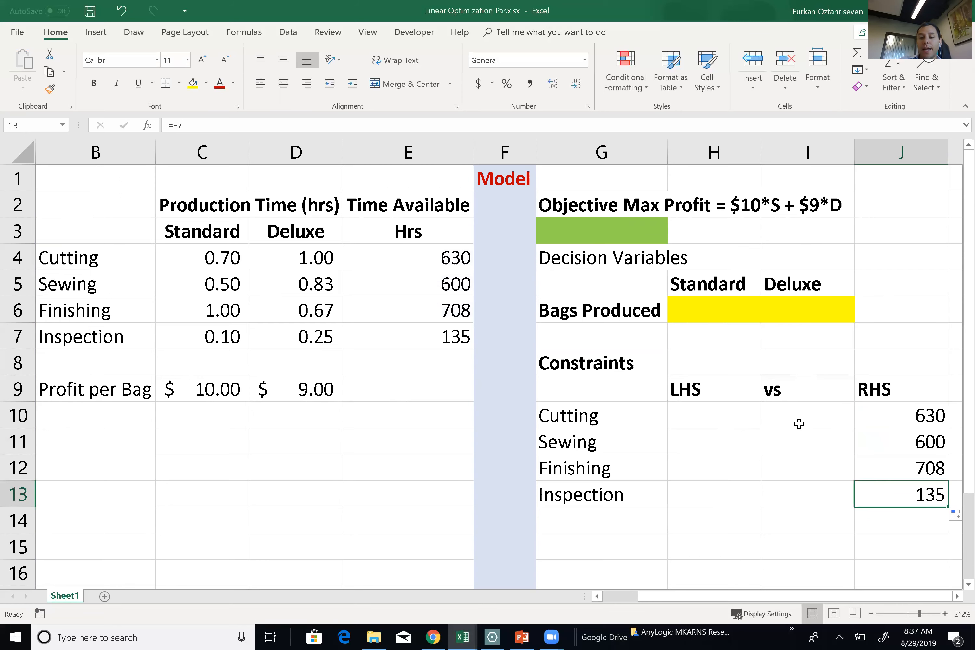
left_click(799, 423)
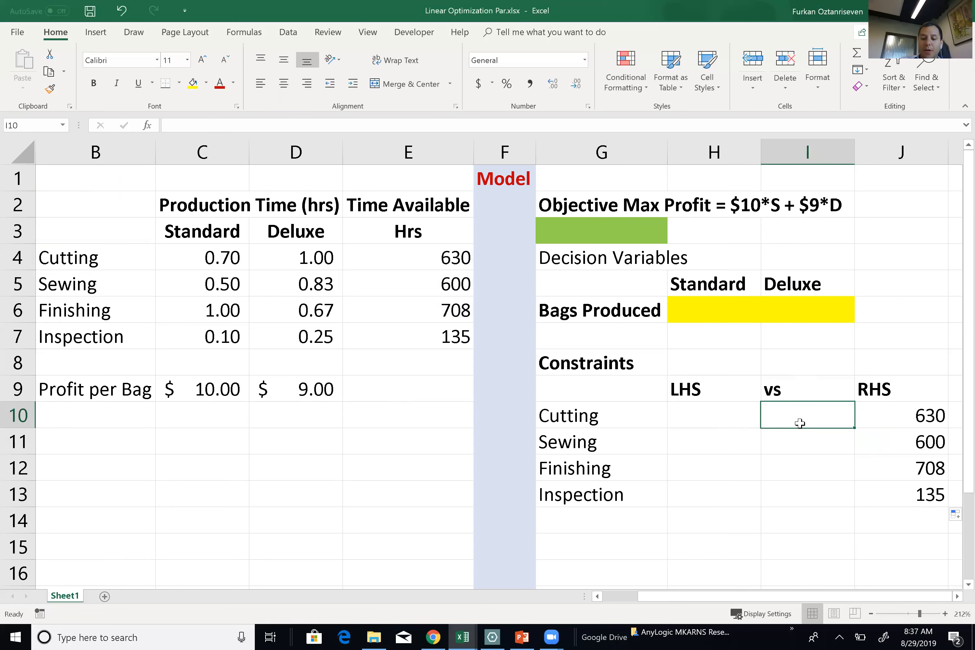
Enter <= in I10 and fill it down to I13 for all four constraints.
type("<")
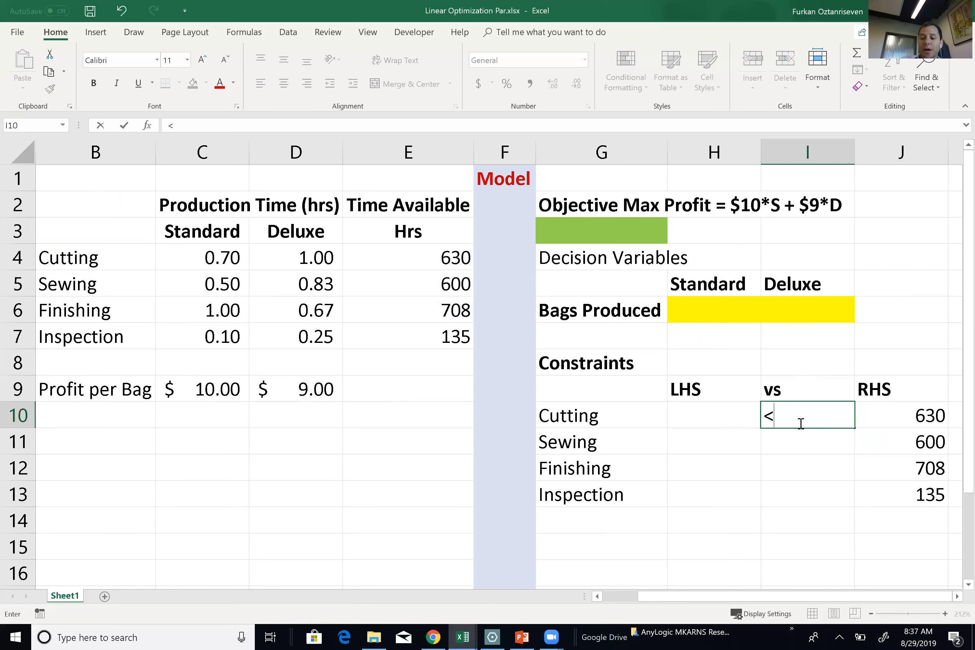
type("-=")
key("Return")
left_click(799, 421)
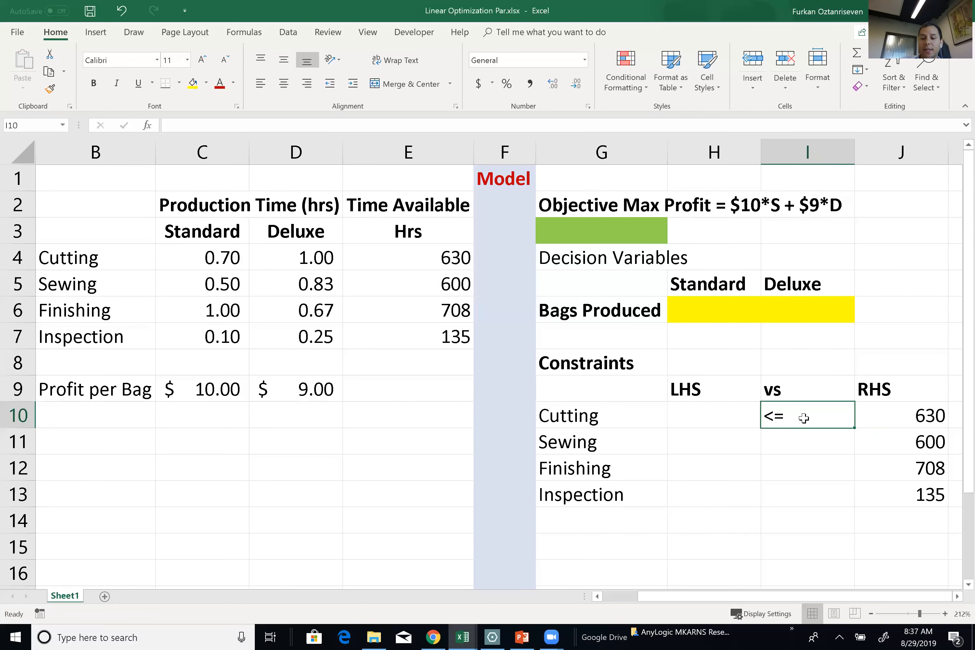
right_click(799, 423)
key("Escape")
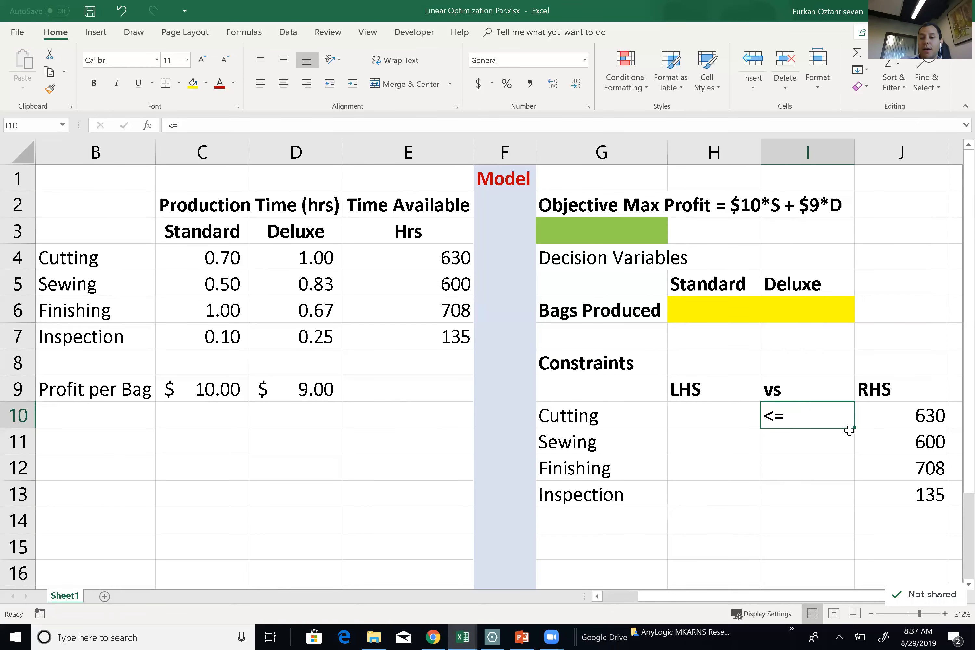
left_click_drag(855, 428, 855, 513)
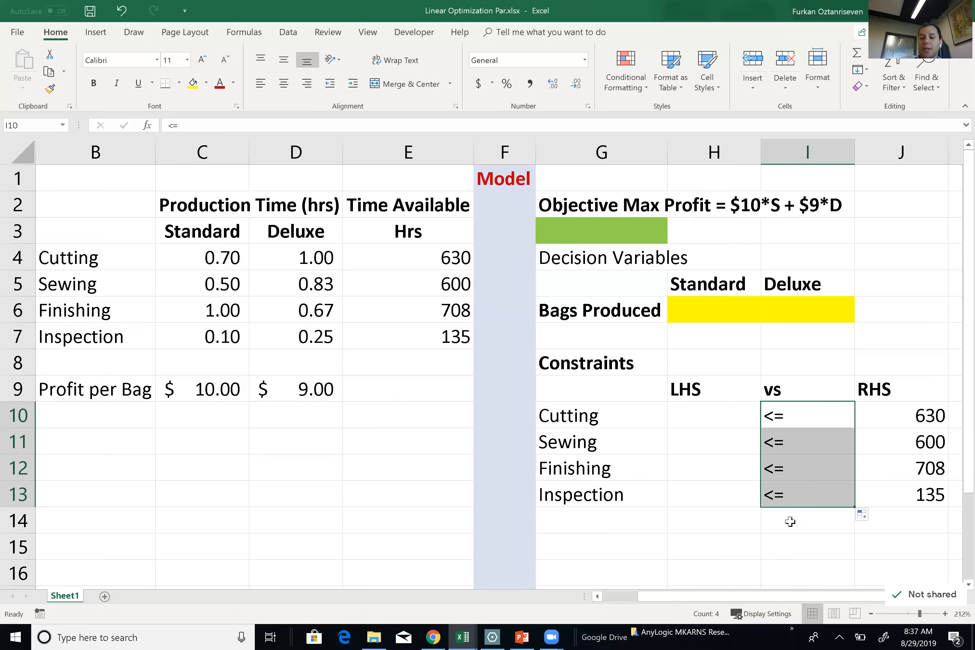
Begin the Cutting LHS formula in H10.
left_click(877, 389)
left_click(810, 397)
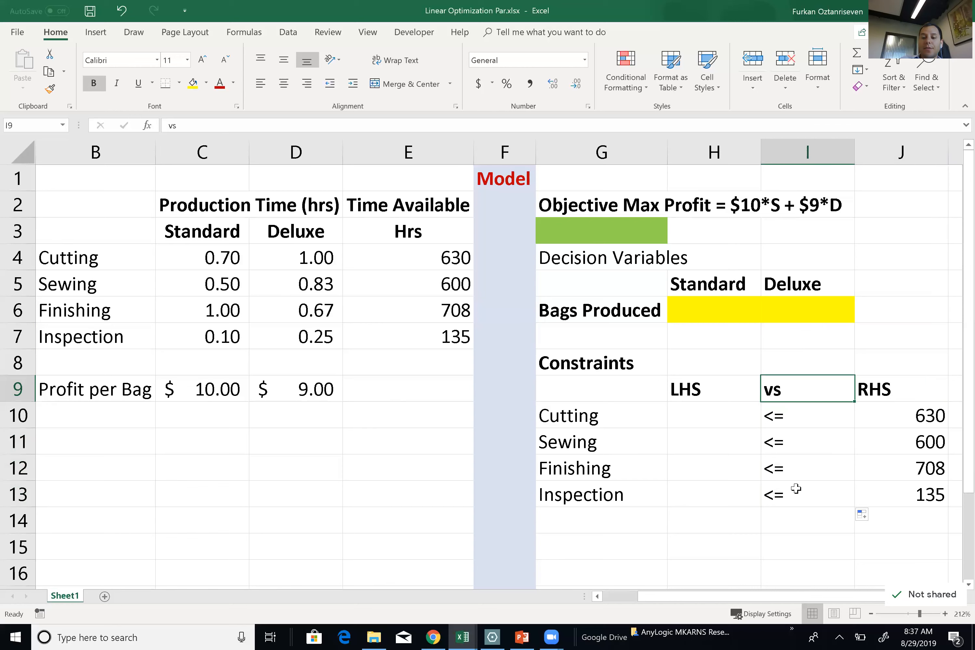
left_click(708, 412)
type("=")
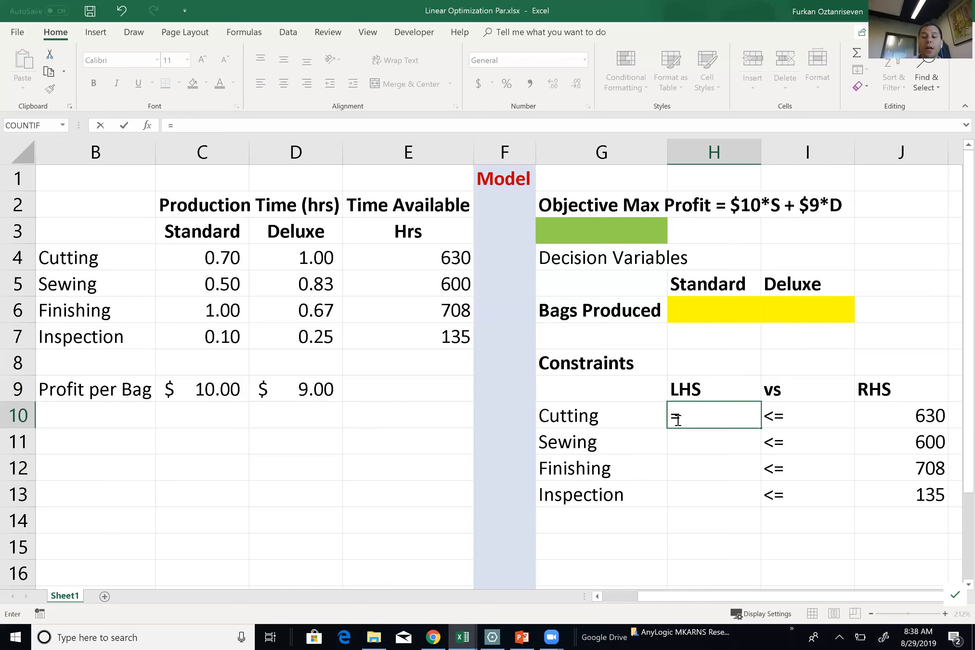
Build the Cutting LHS formula =C4*H6+D4*I6 in H10.
left_click(221, 259)
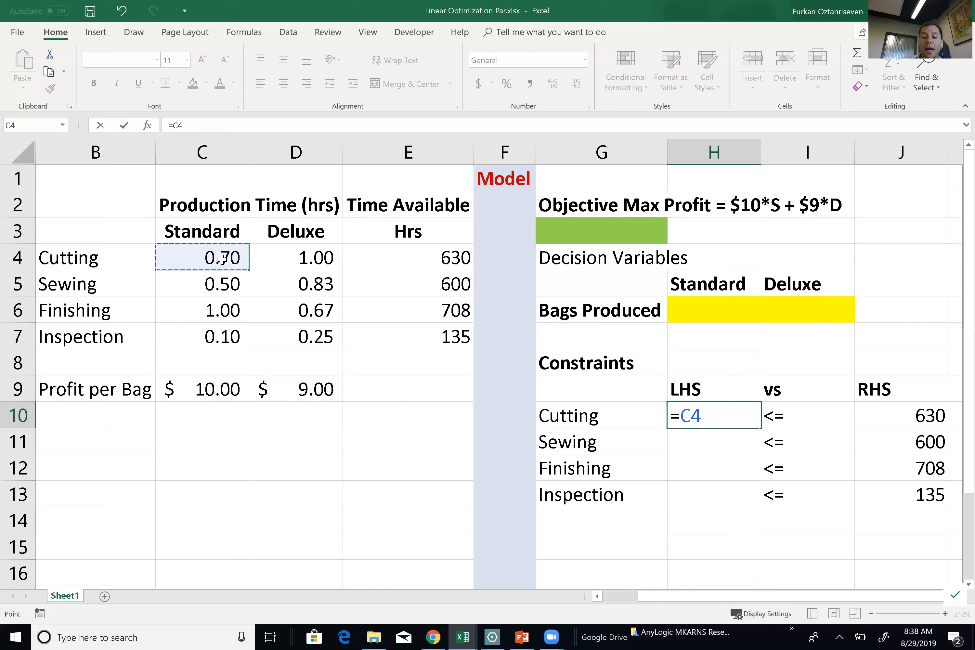
type("*")
left_click(709, 309)
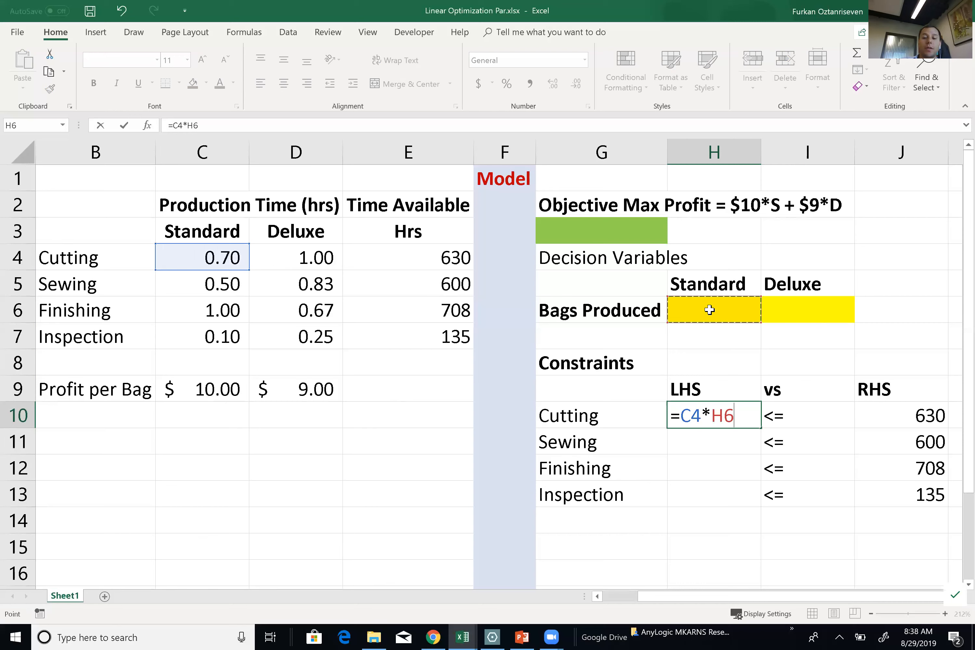
type("+")
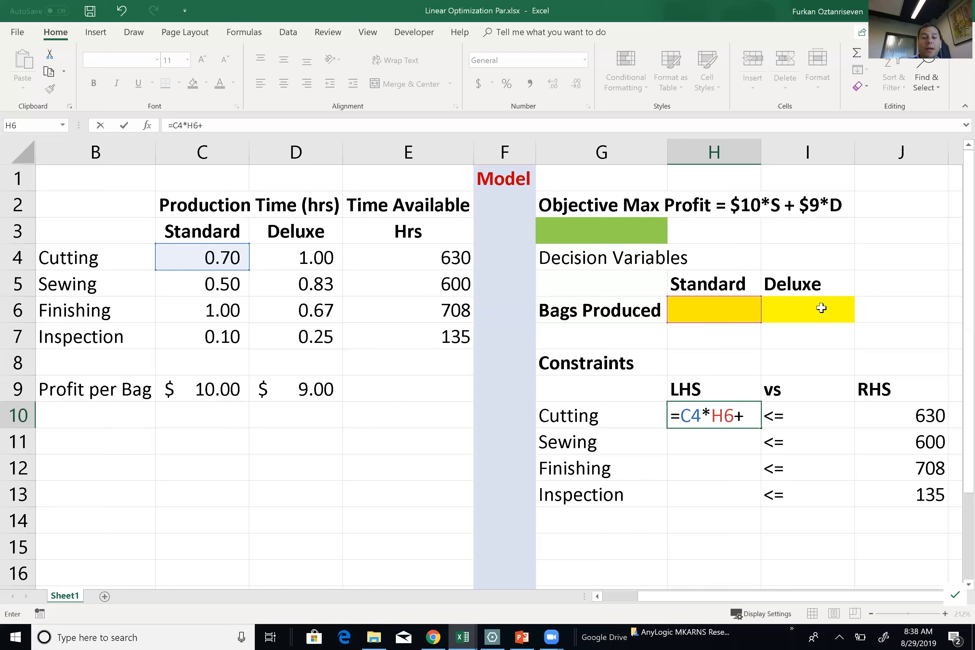
left_click(310, 251)
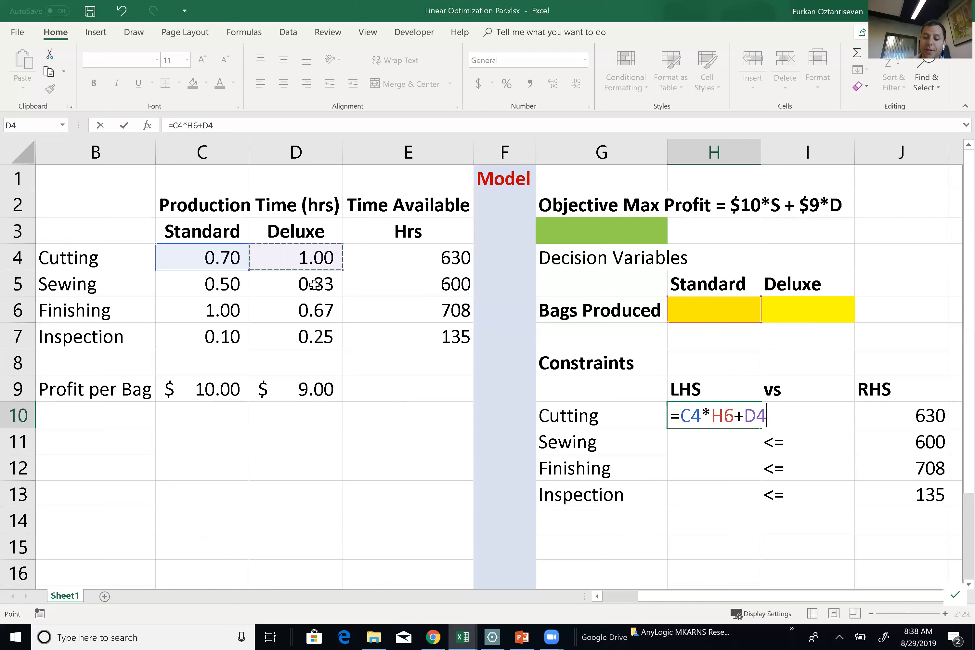
type("*")
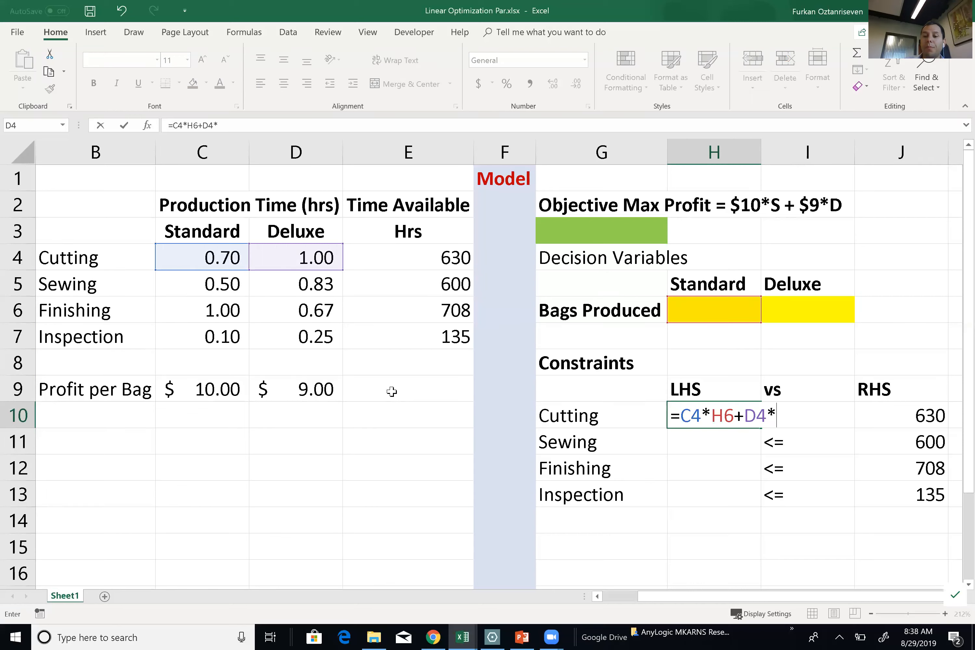
left_click(794, 306)
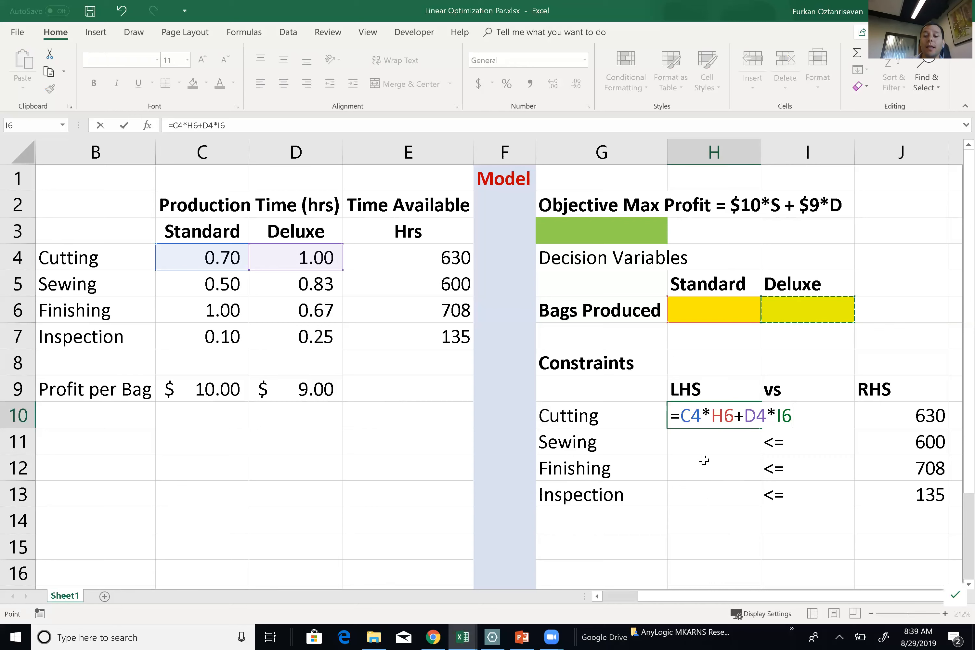
left_click(690, 416)
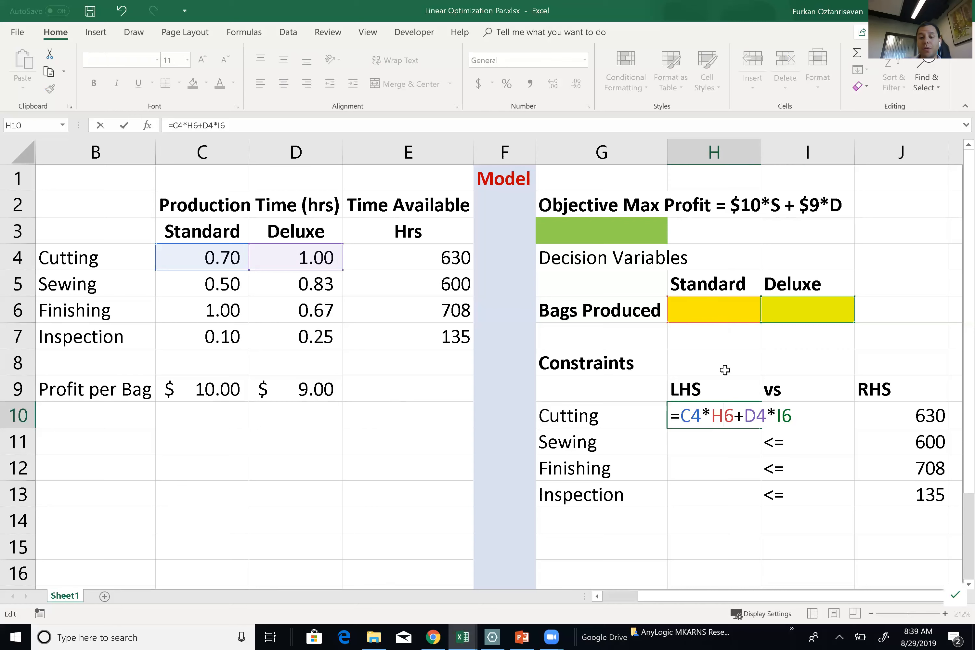
Lock H6 and I6 as $H$6 and $I$6, then fill the LHS formula down to H13.
key("F4")
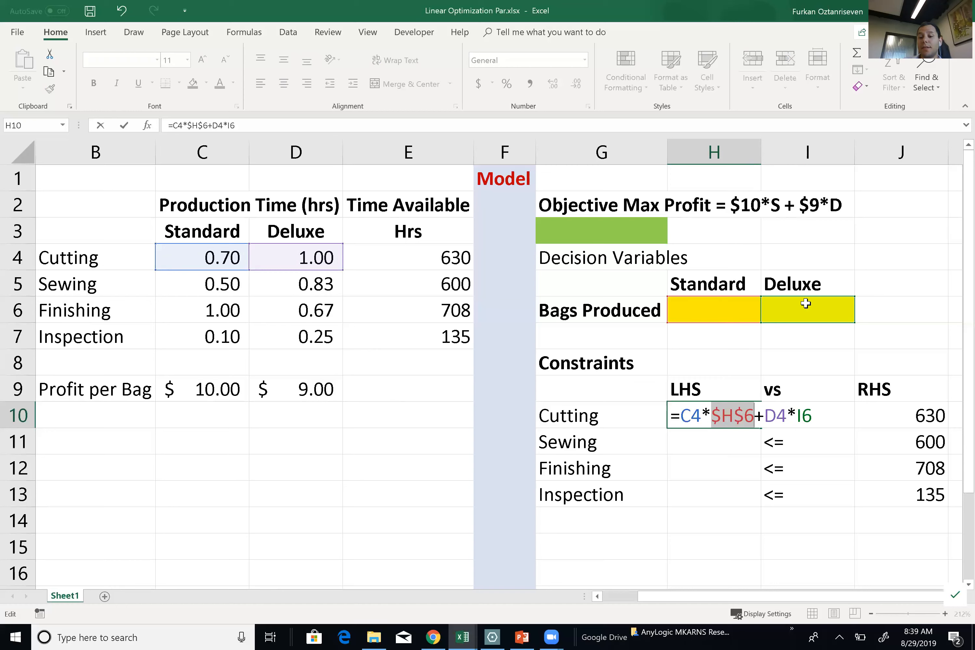
left_click(801, 409)
key("F4")
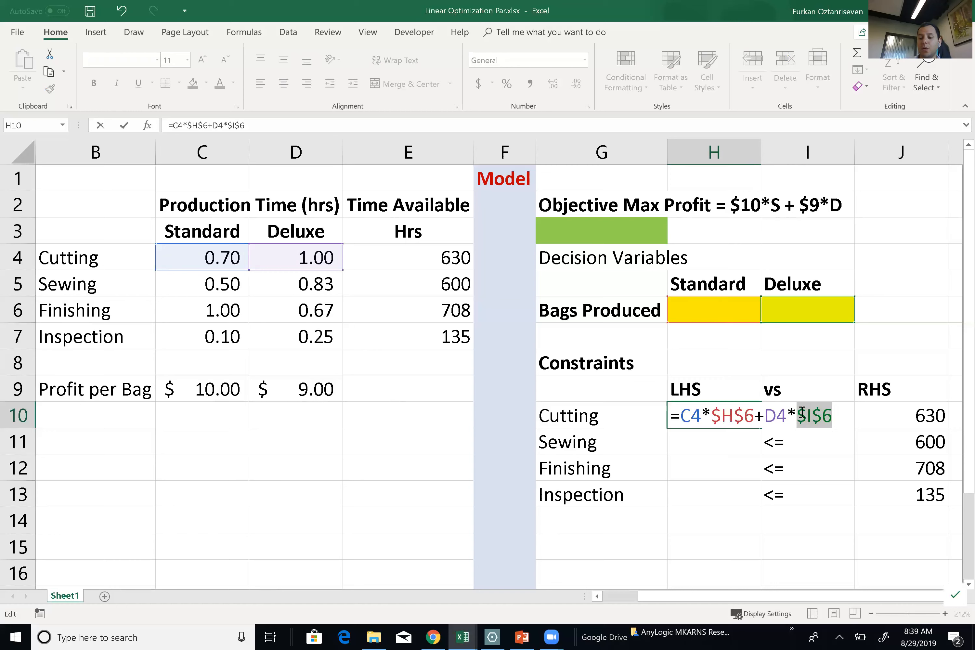
key("Return")
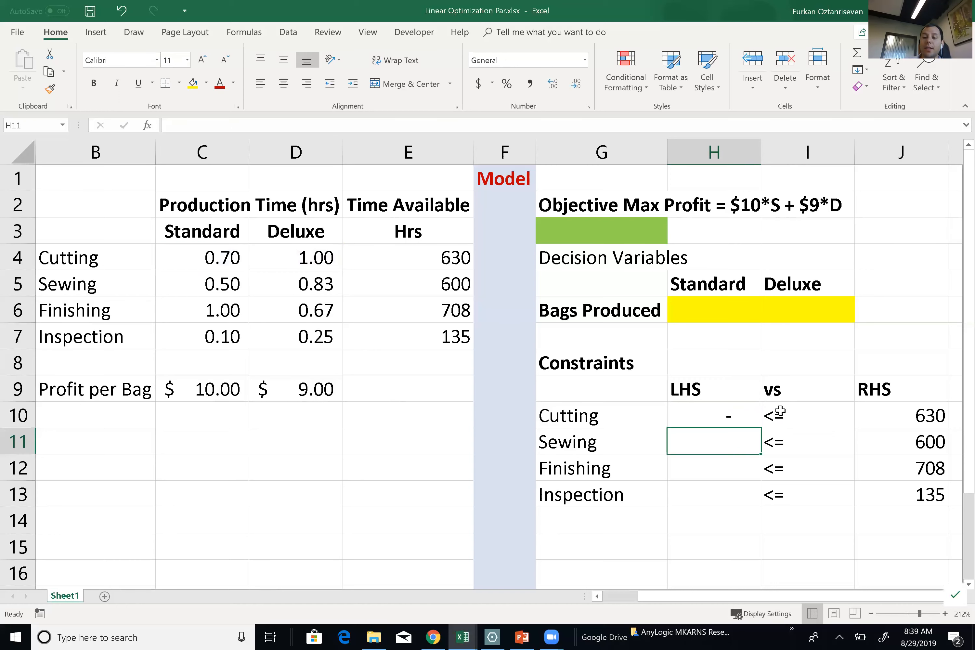
left_click(724, 416)
left_click_drag(759, 430, 750, 499)
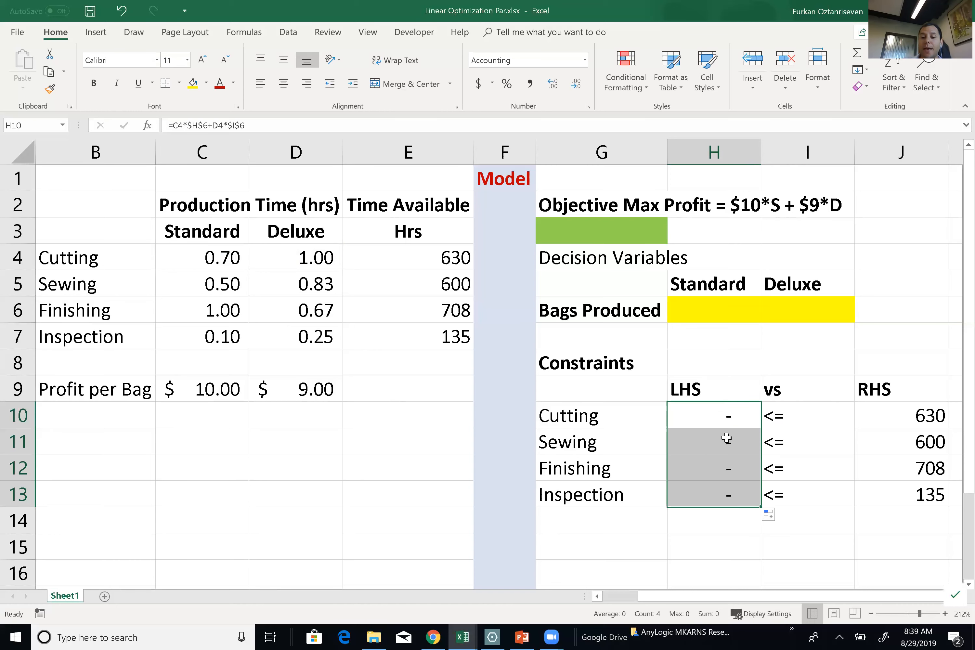
double_click(721, 416)
key("Escape")
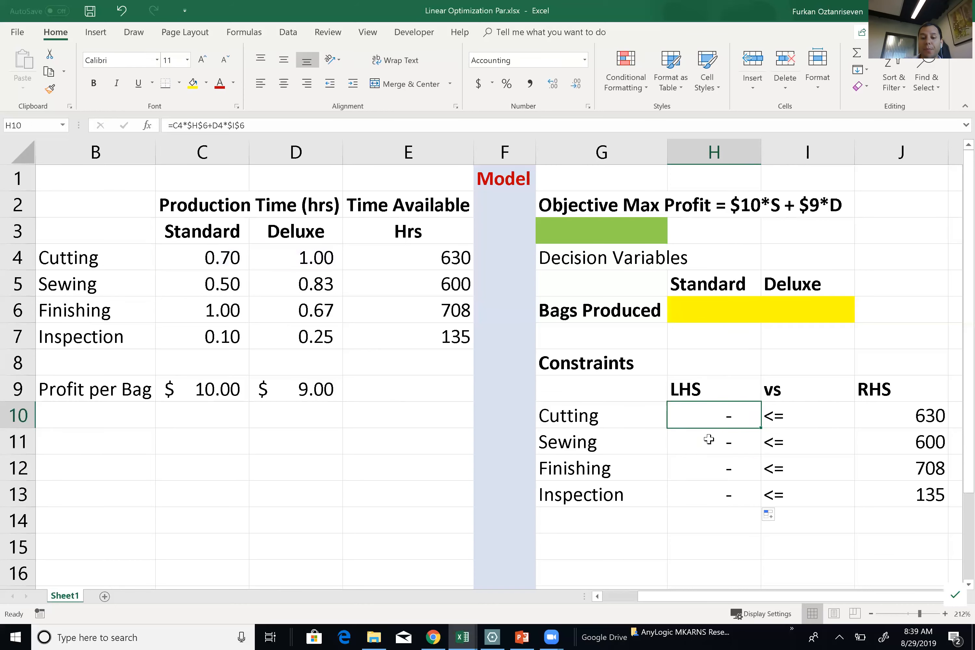
double_click(710, 440)
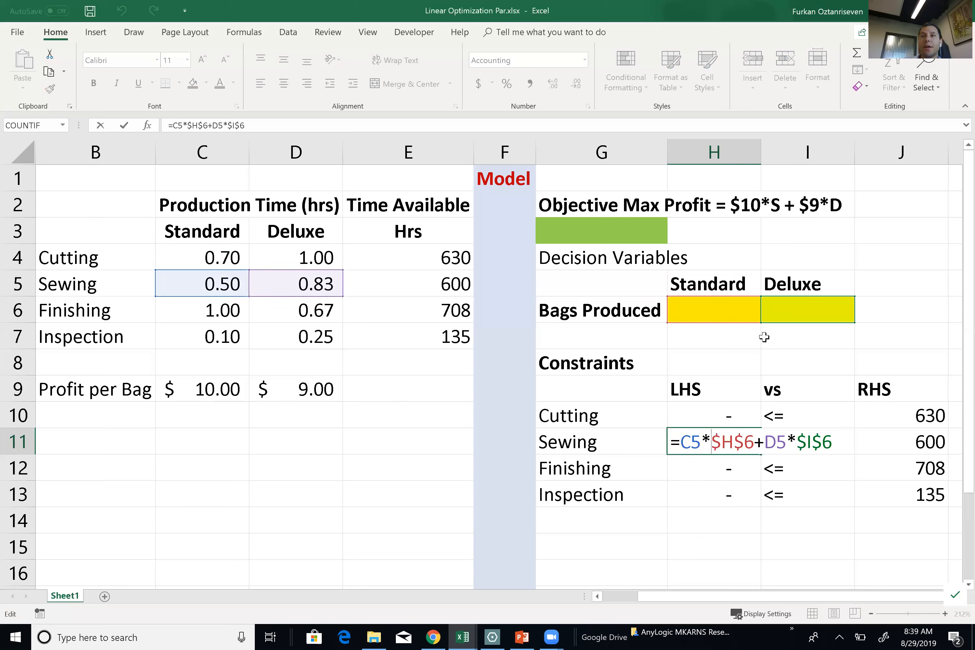
key("Escape")
left_click(591, 519)
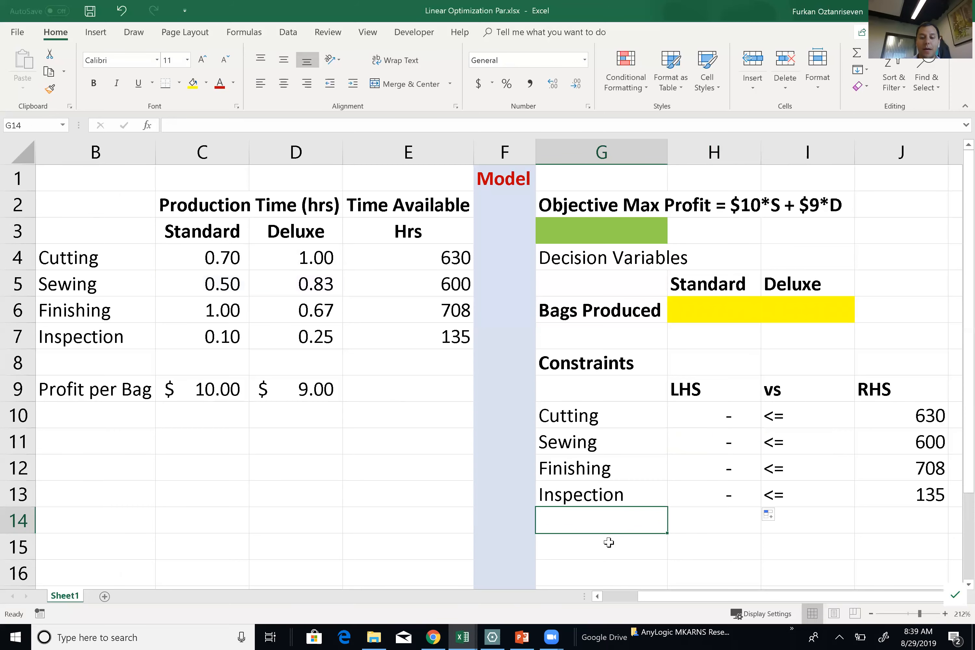
Label G14 'Nonnegativity' and fill the constraint block H10:J13 light orange.
type("Nonnegat")
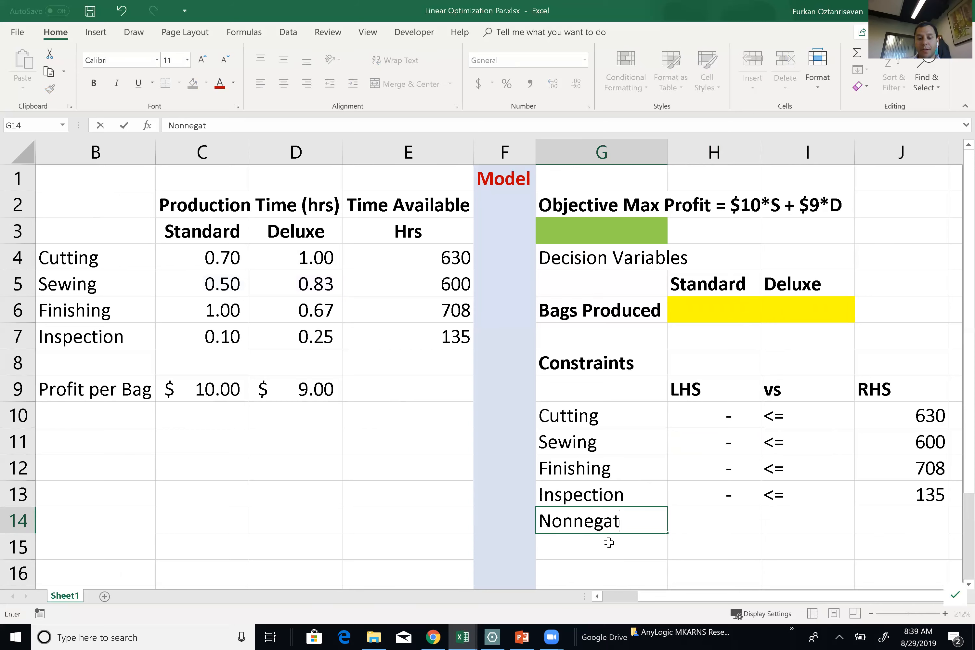
type("ivity")
key("Tab")
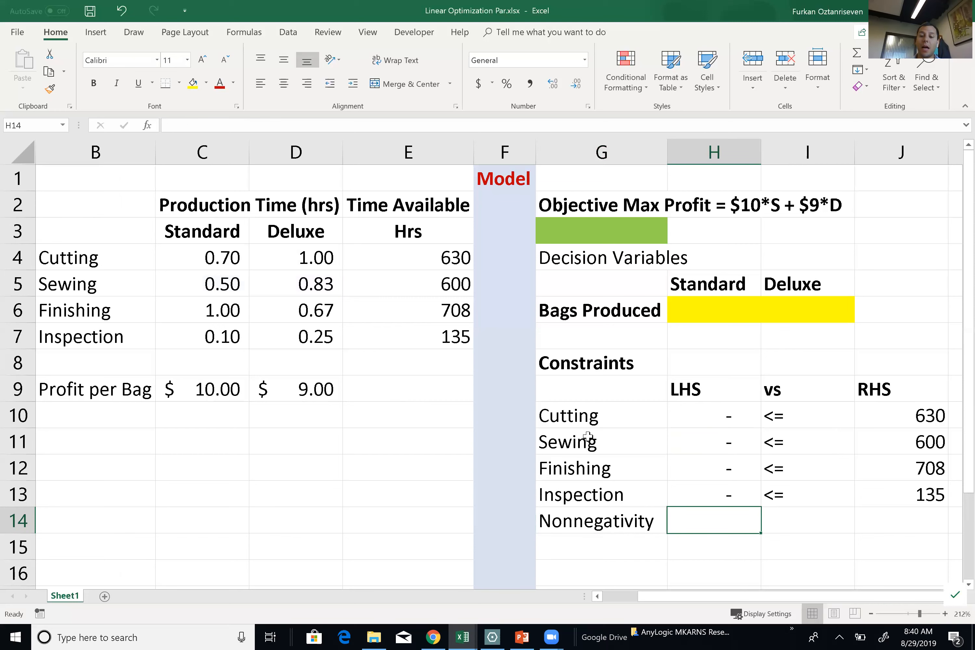
left_click_drag(712, 420, 913, 494)
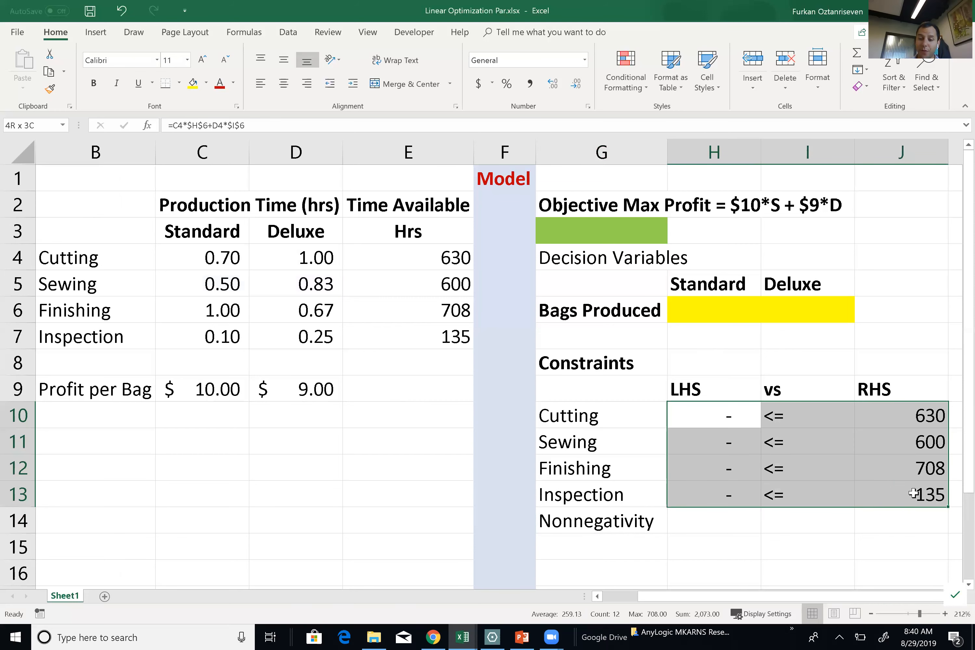
left_click(206, 83)
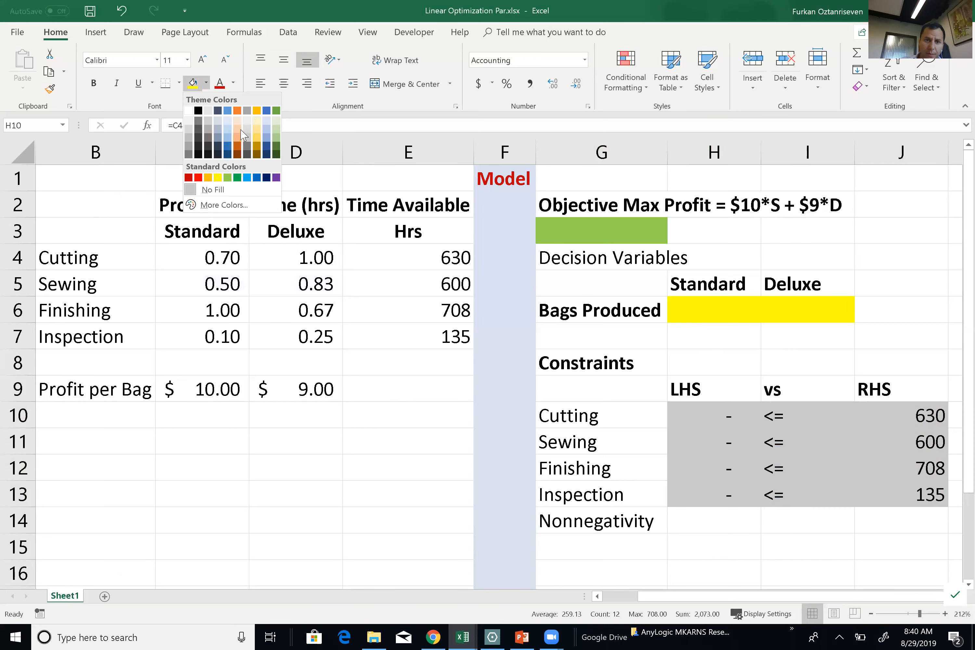
left_click(236, 129)
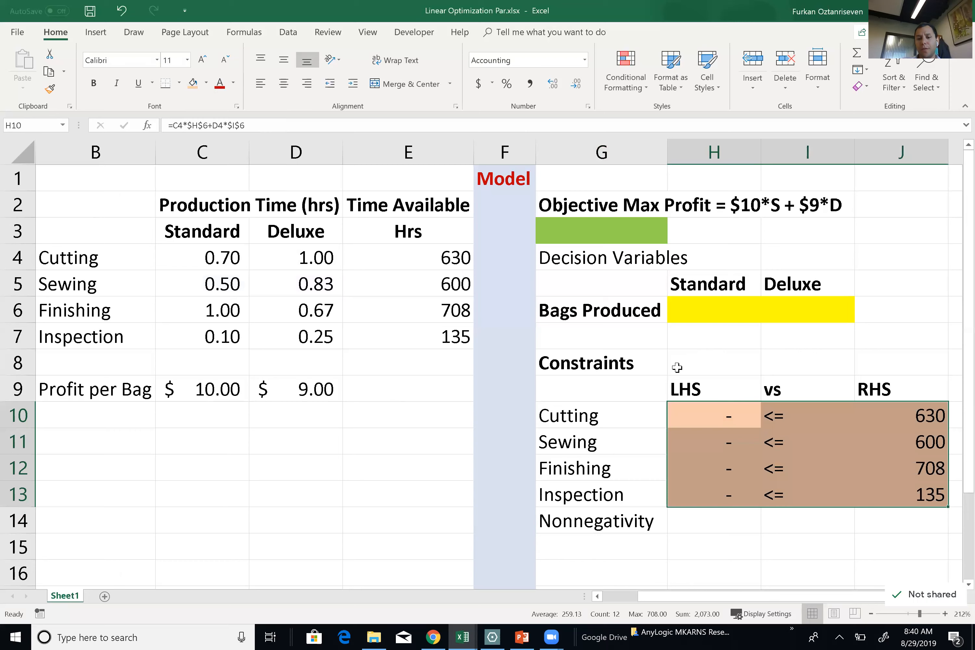
left_click(570, 231)
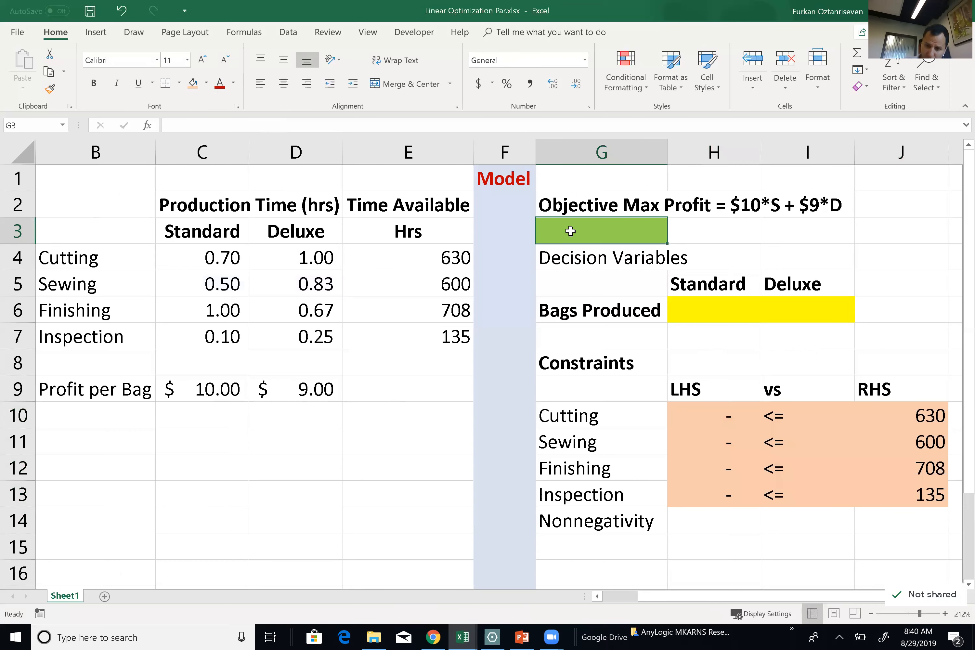
Enter the profit formula =C9*H6+D9*I6 in objective cell G3.
type("=")
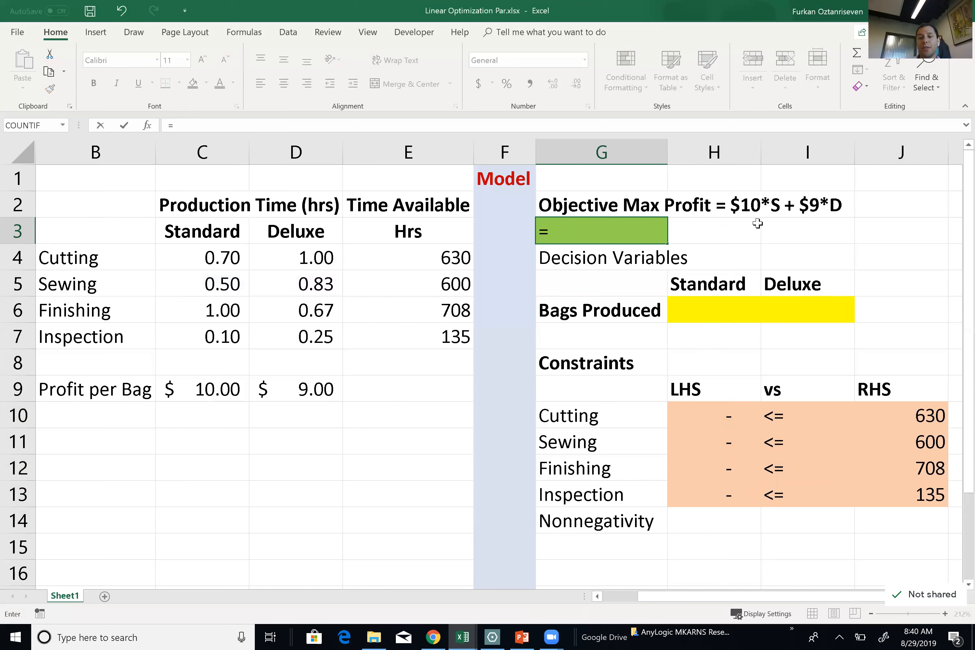
type(" $10")
key("BackSpace")
key("BackSpace")
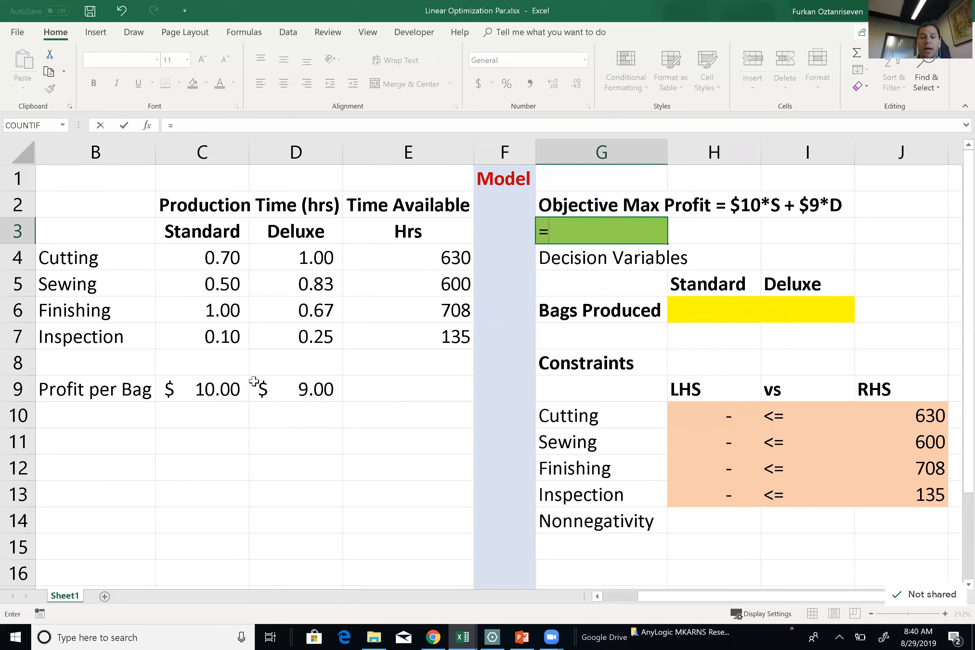
left_click(211, 390)
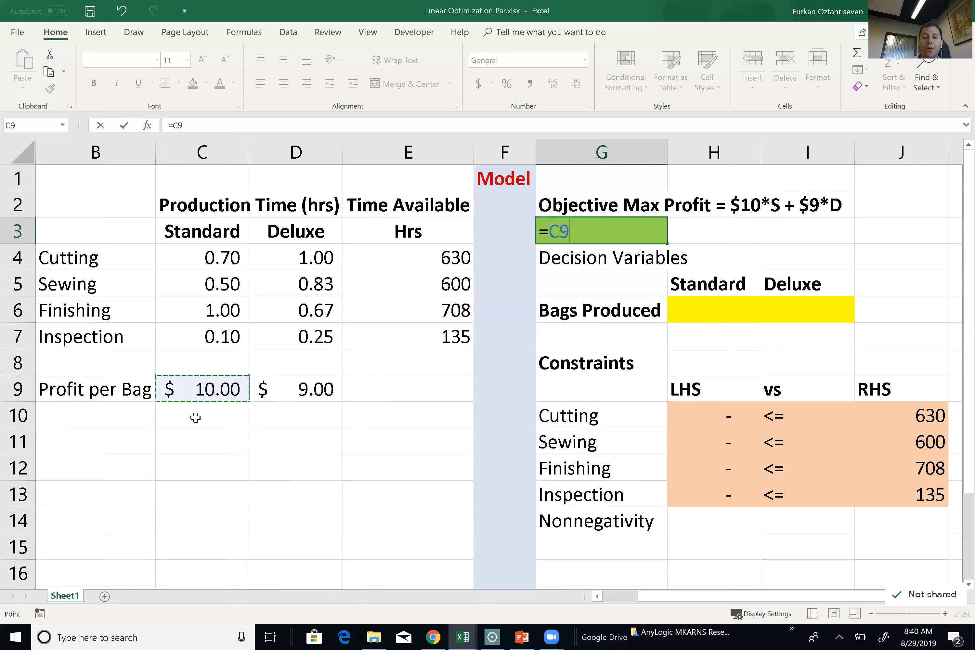
type("*")
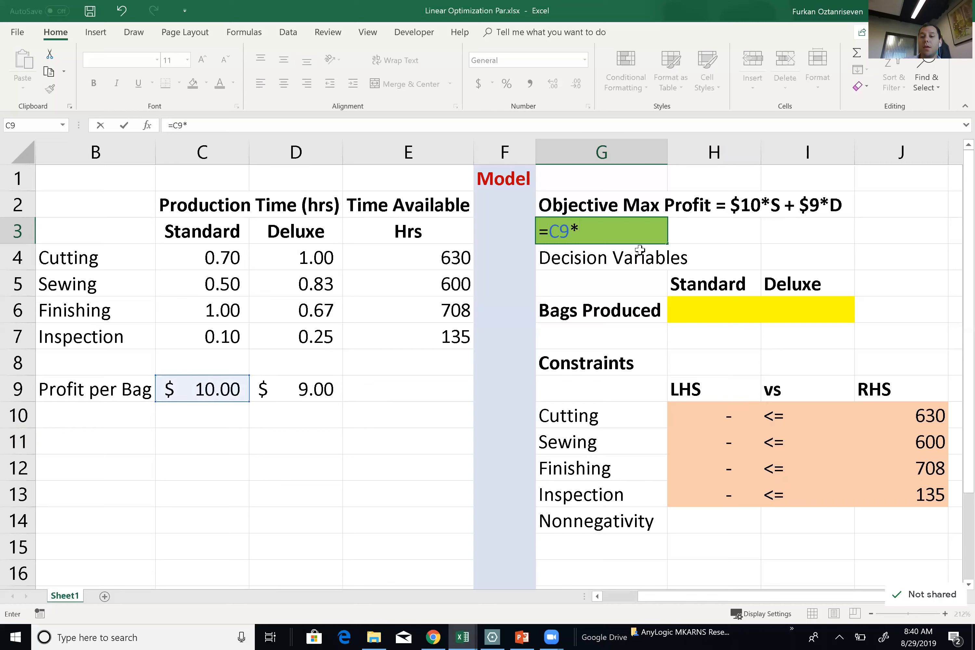
left_click(719, 313)
type("+")
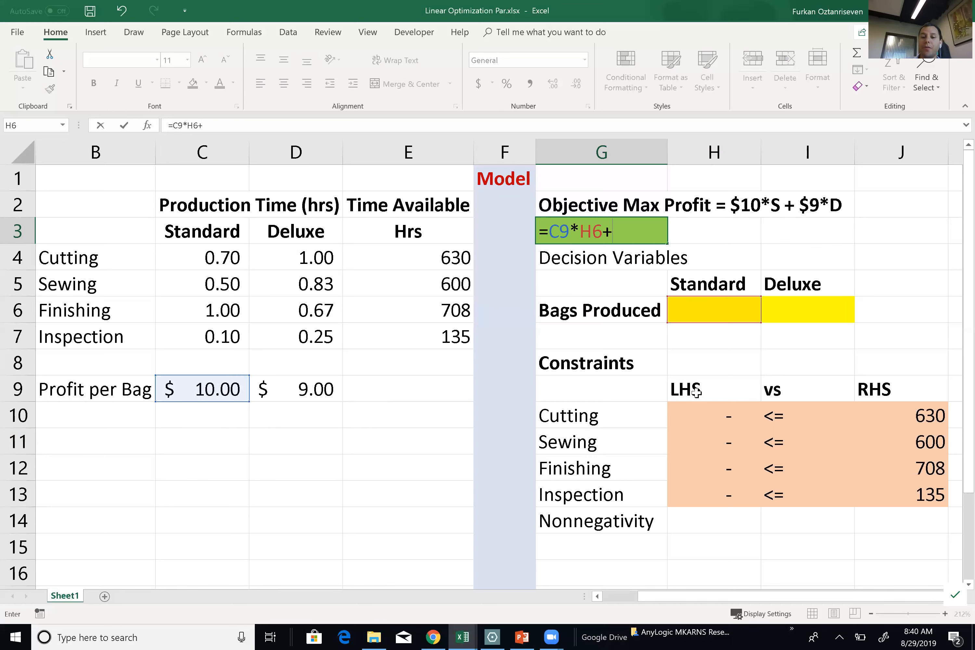
left_click(296, 383)
type("*")
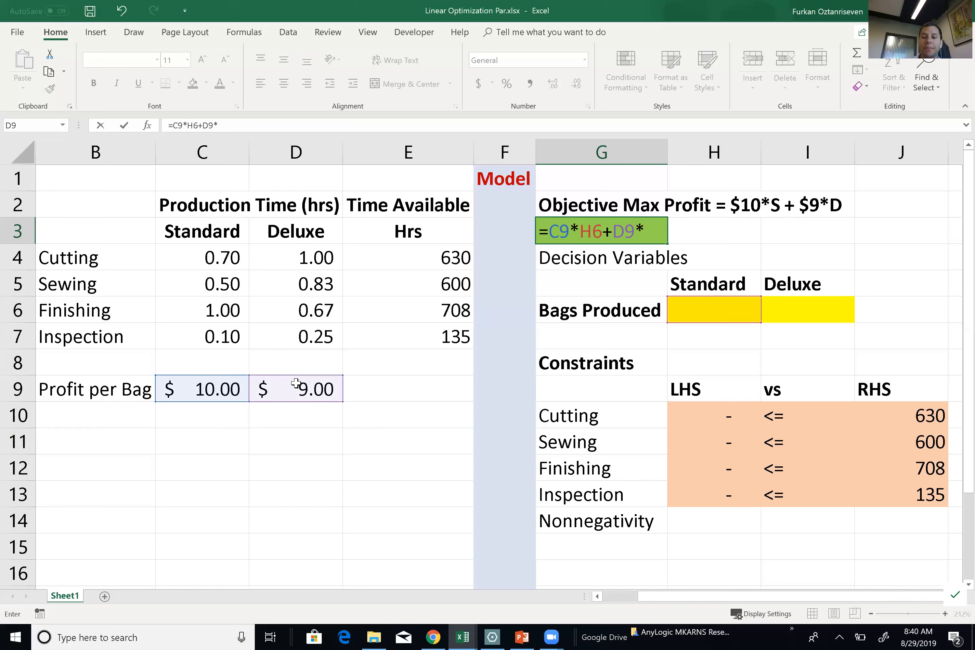
left_click(822, 311)
key("Return")
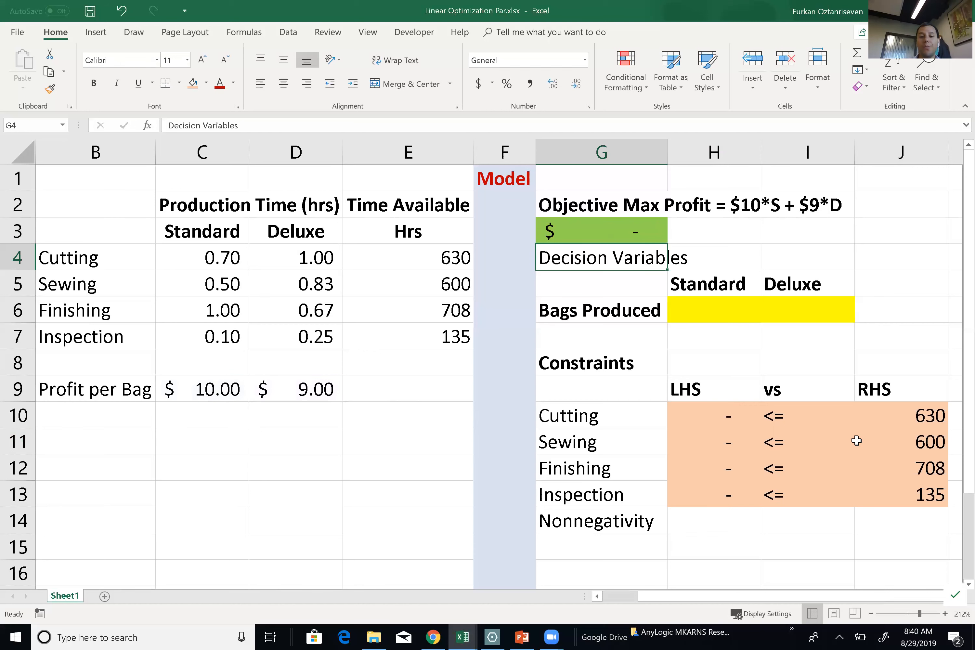
Bold the Decision Variables heading in G4 and check the G3 and Sewing LHS formulas.
left_click(649, 237)
left_click(629, 258)
key("ctrl+b")
left_click(635, 241)
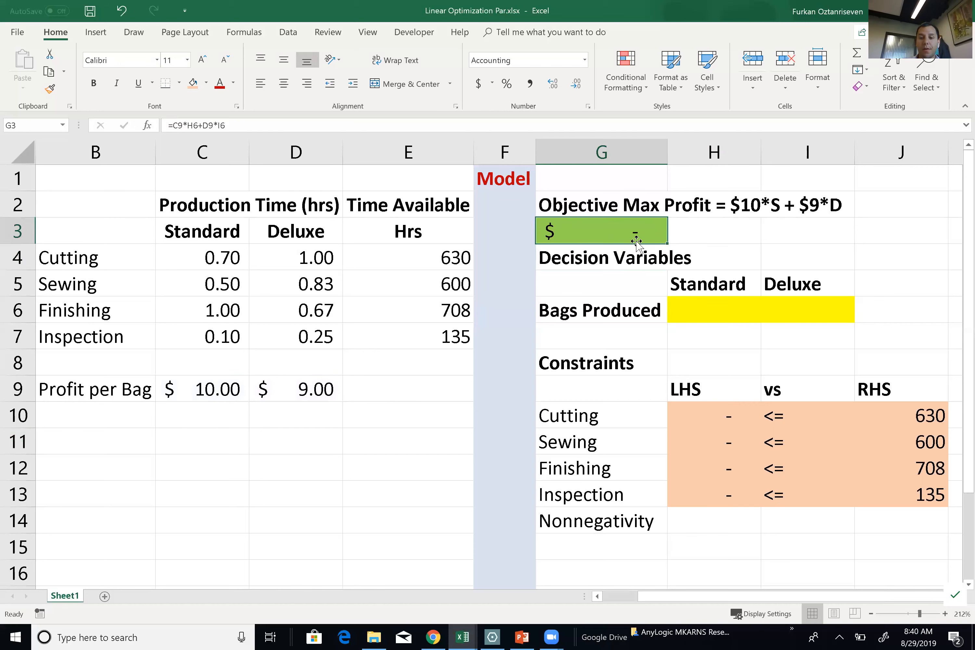
double_click(636, 235)
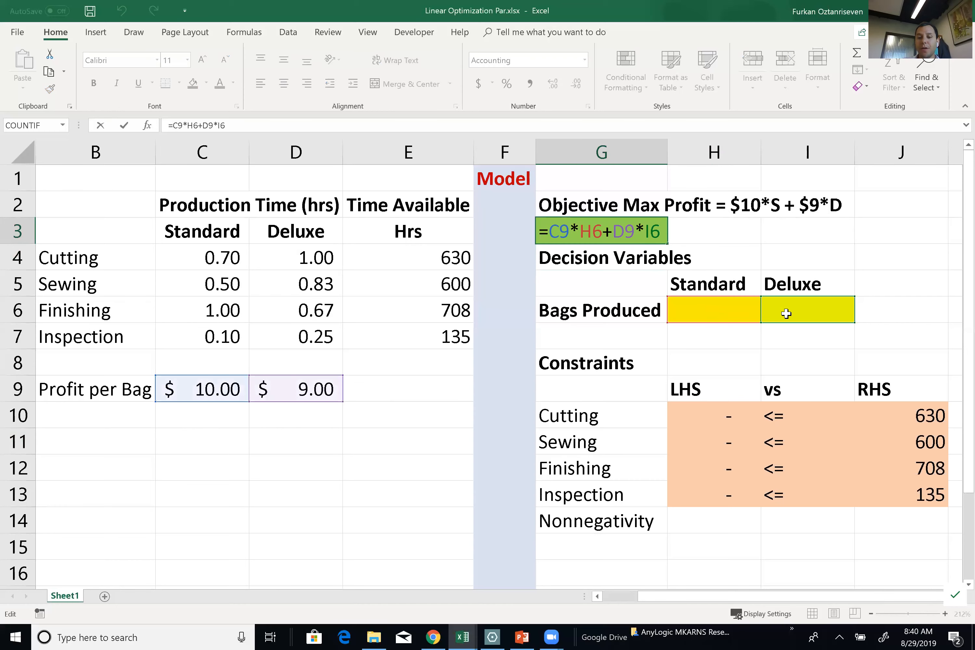
key("Escape")
left_click(731, 418)
left_click(723, 443)
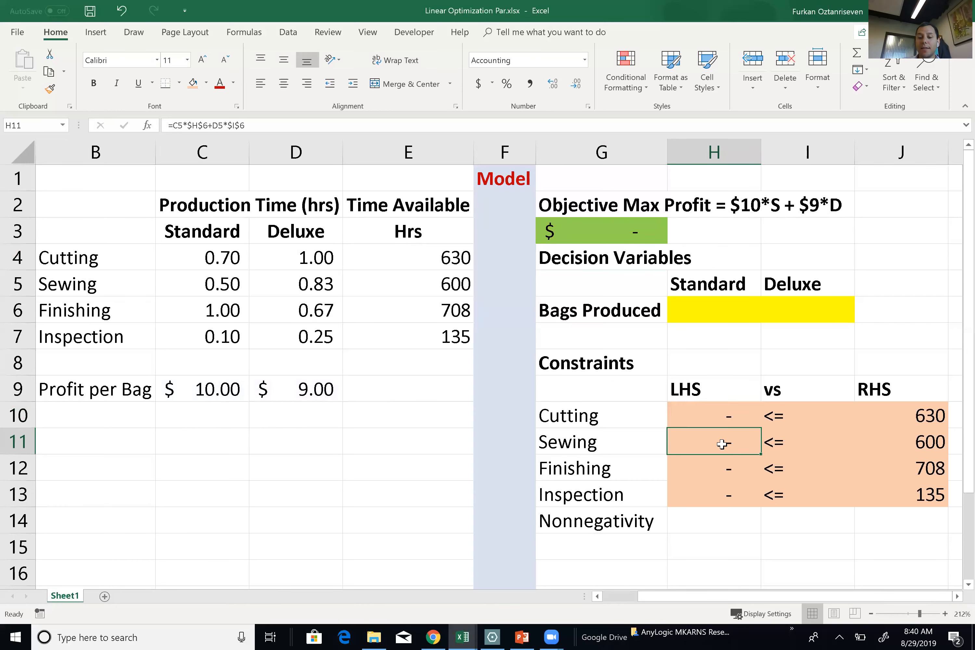
double_click(722, 443)
key("Escape")
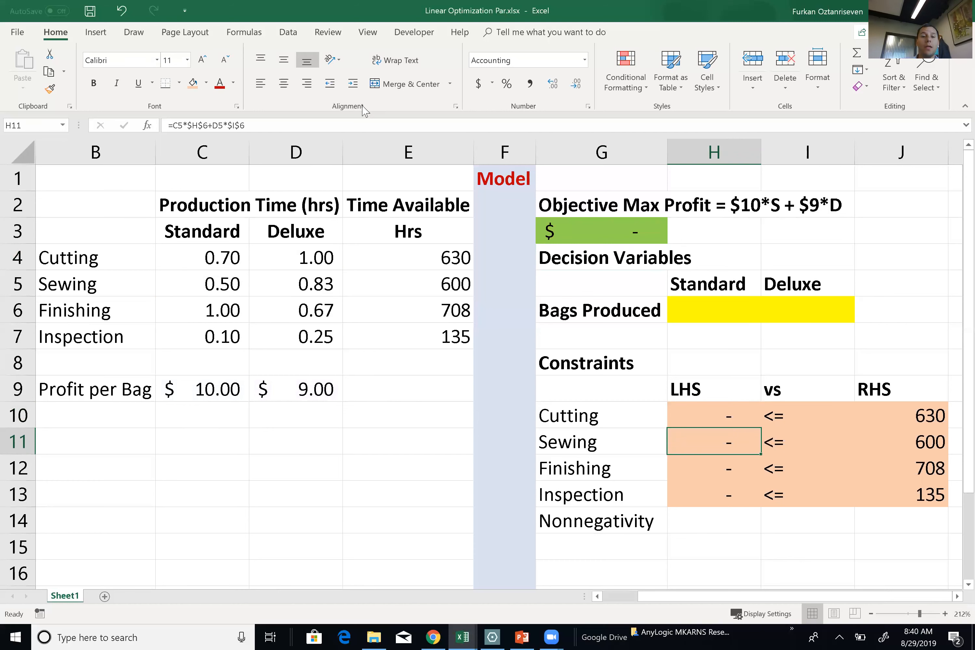
left_click(293, 32)
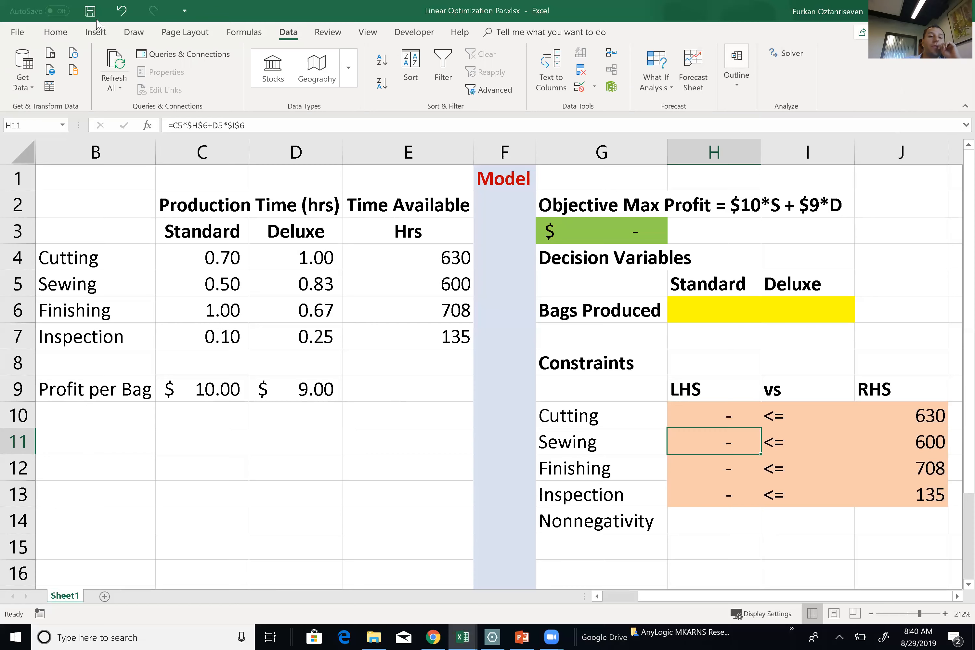
In File > Options > Add-ins, leave Solver Add-in unchecked in the Excel Add-ins dialog to disable it.
left_click(19, 32)
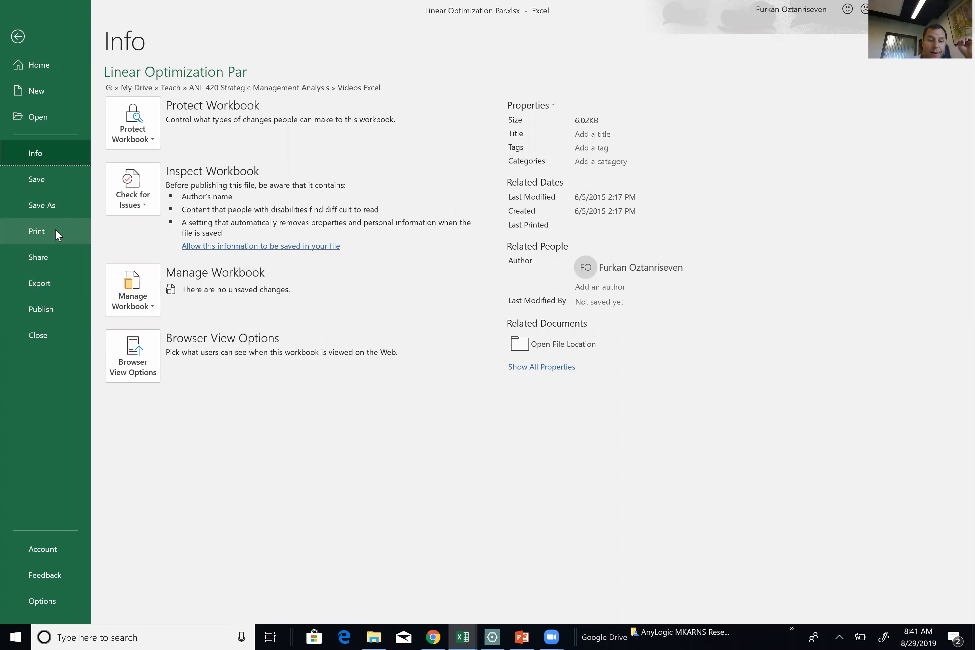
left_click(48, 602)
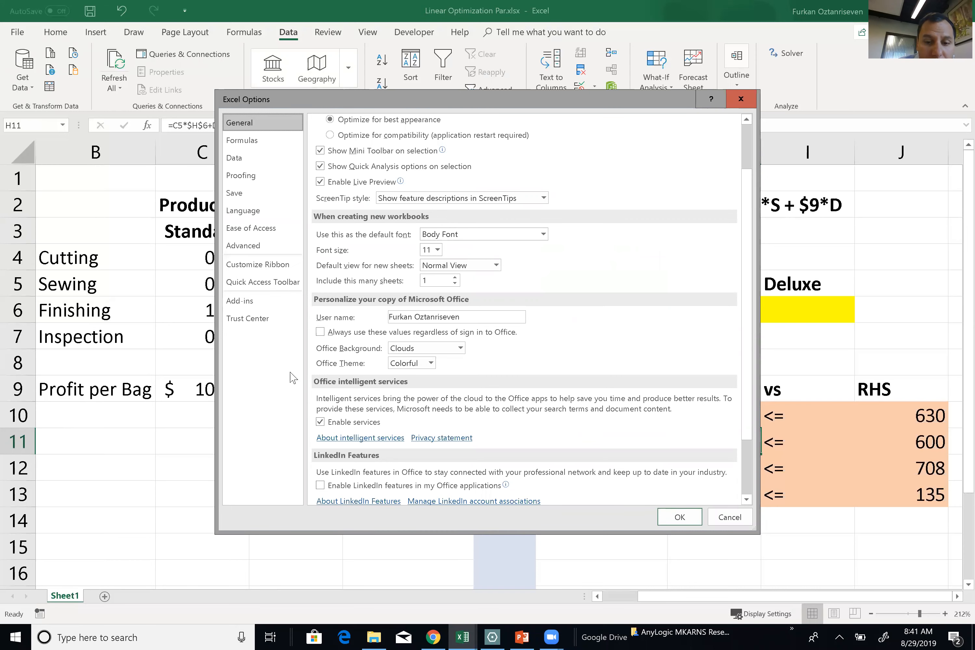
scroll(420, 373, "down", 2)
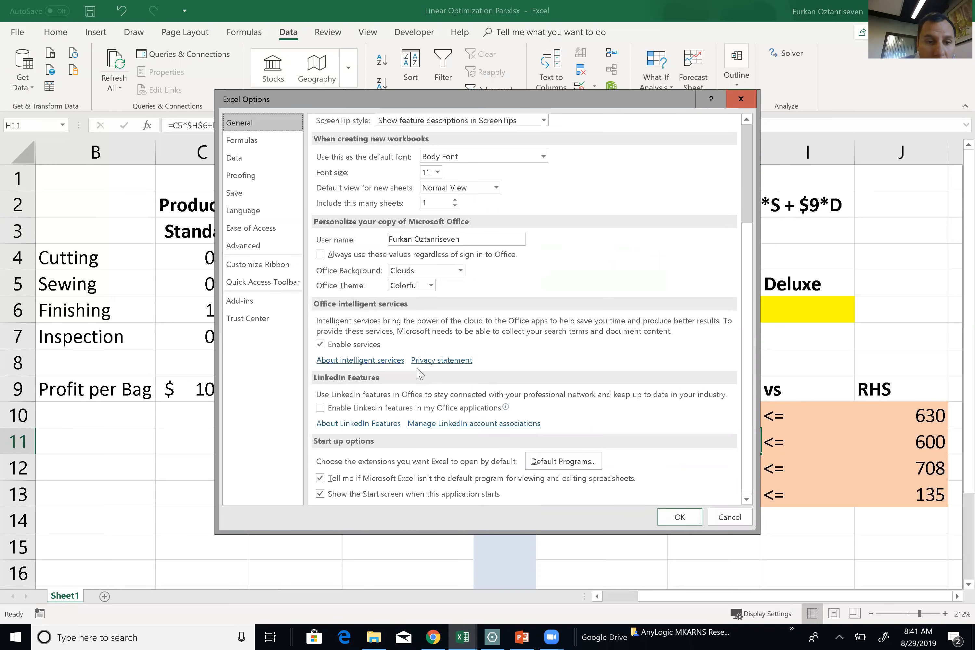
left_click(251, 304)
left_click(392, 227)
left_click(371, 193)
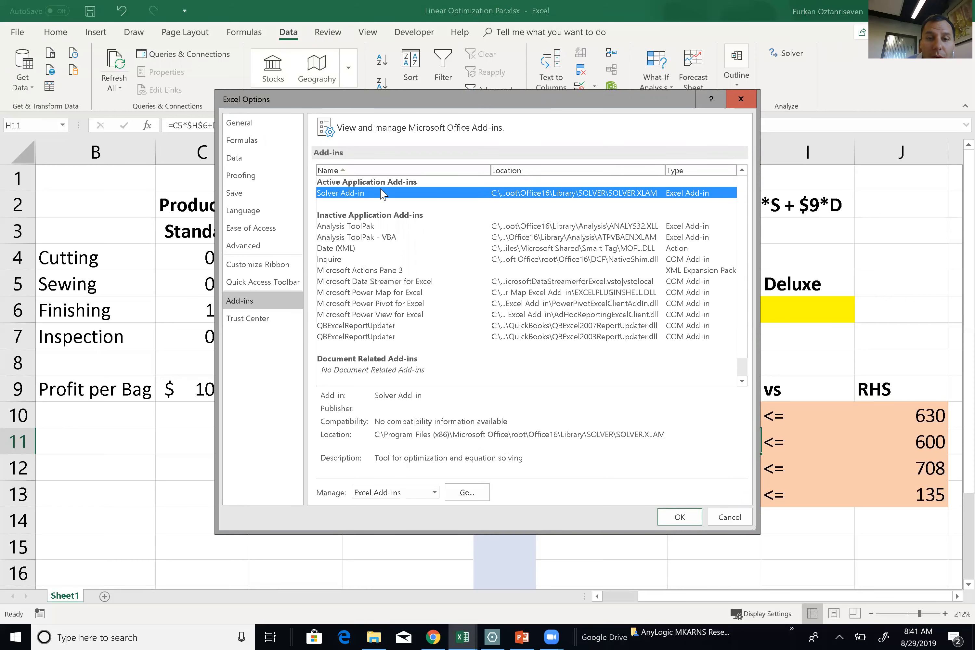
left_click(363, 227)
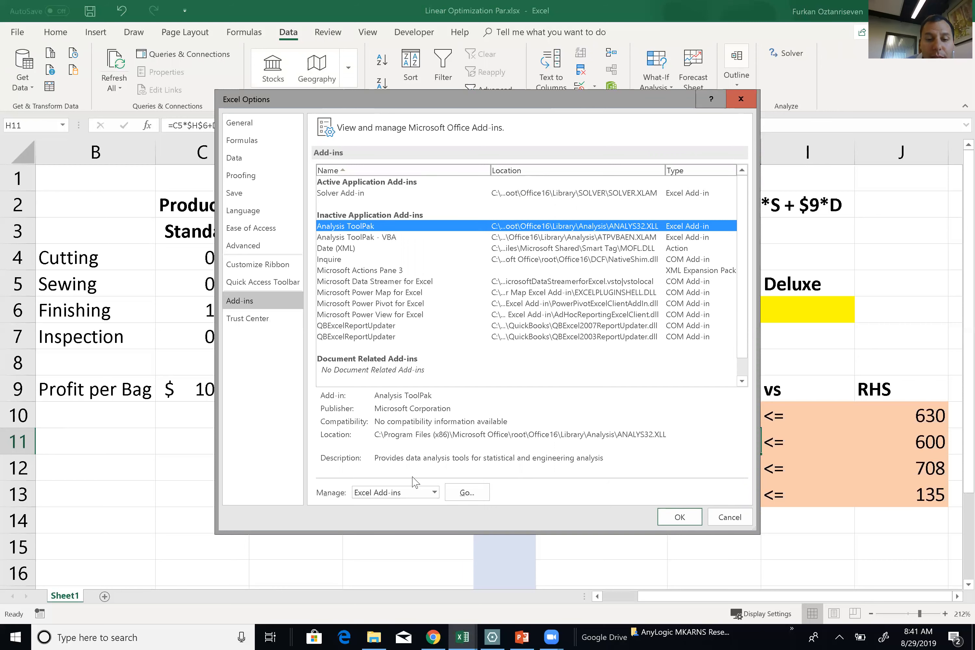
left_click(467, 492)
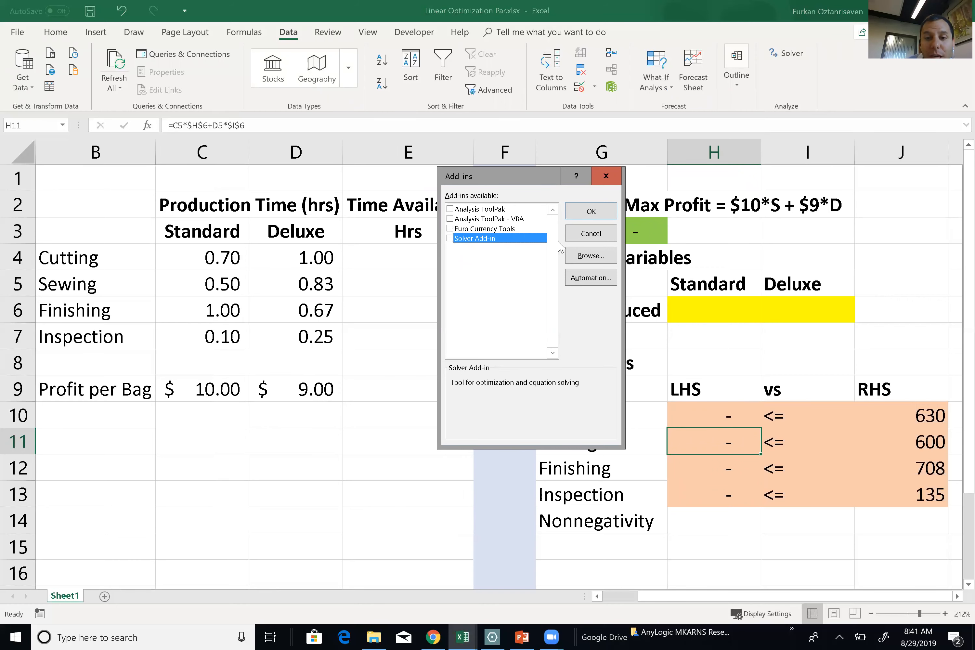
left_click(602, 218)
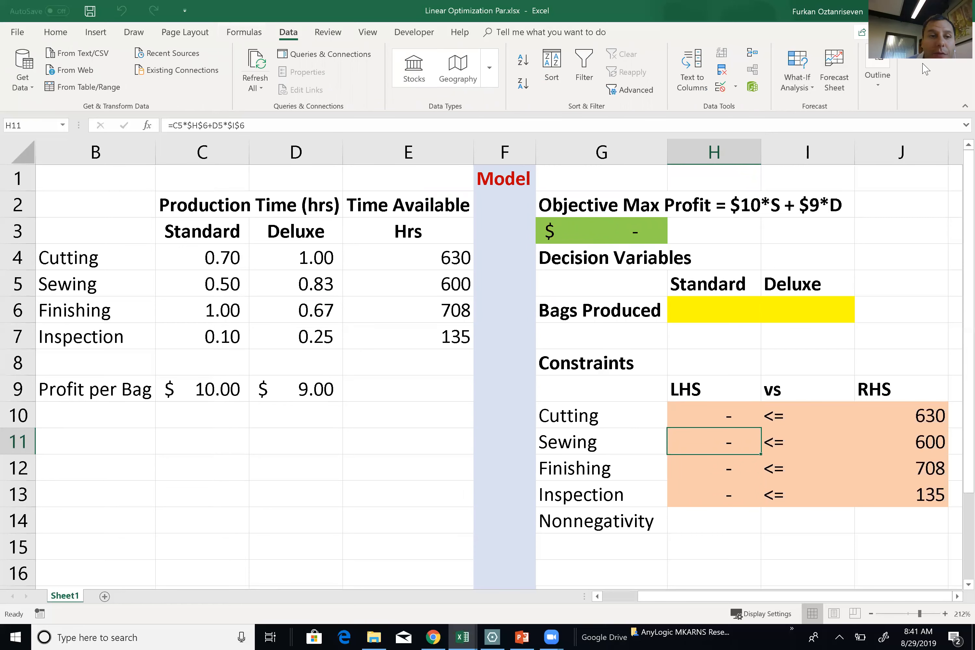
Re-enable Solver by ticking Solver Add-in in the Excel Add-ins dialog and confirming.
left_click(18, 32)
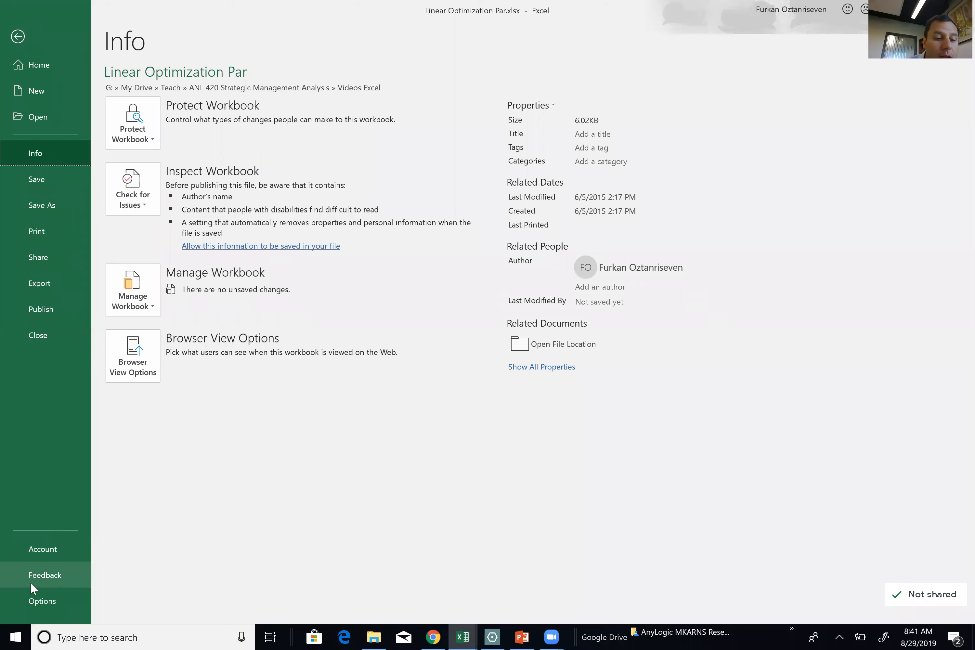
key("Escape")
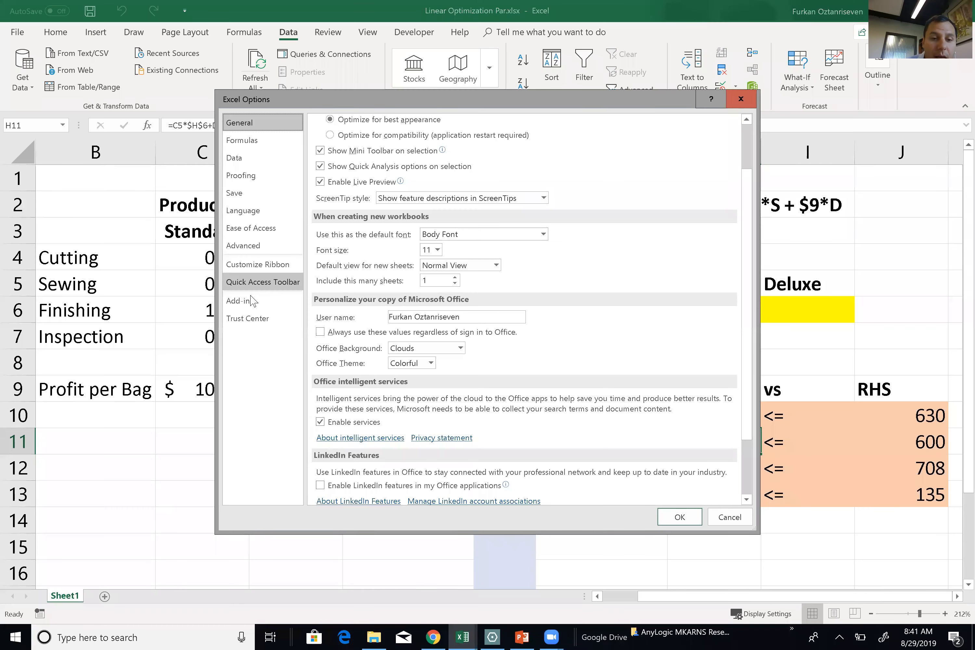
left_click(254, 300)
left_click(369, 227)
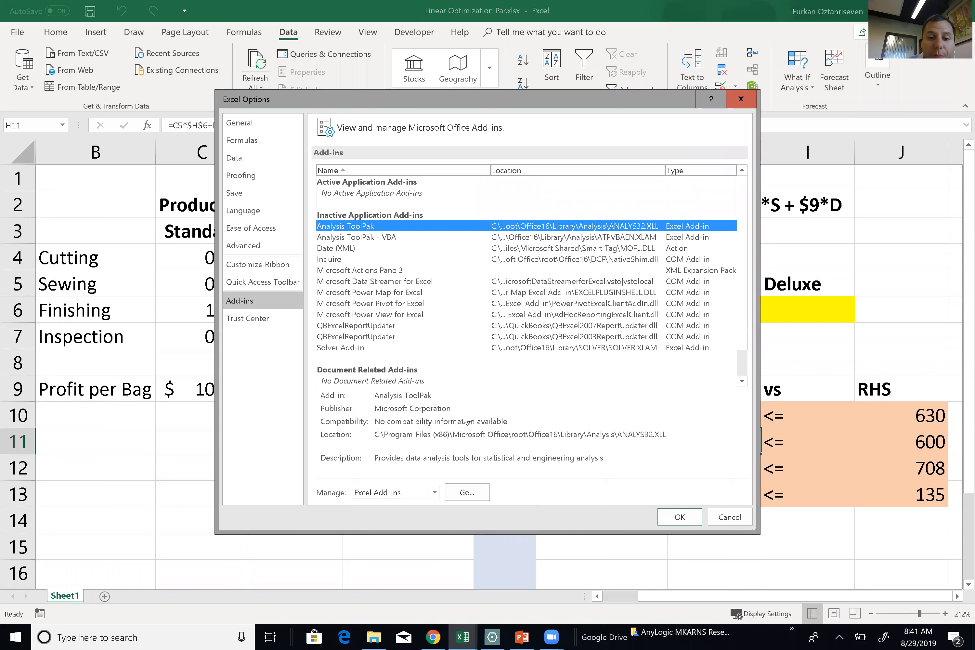
left_click(466, 493)
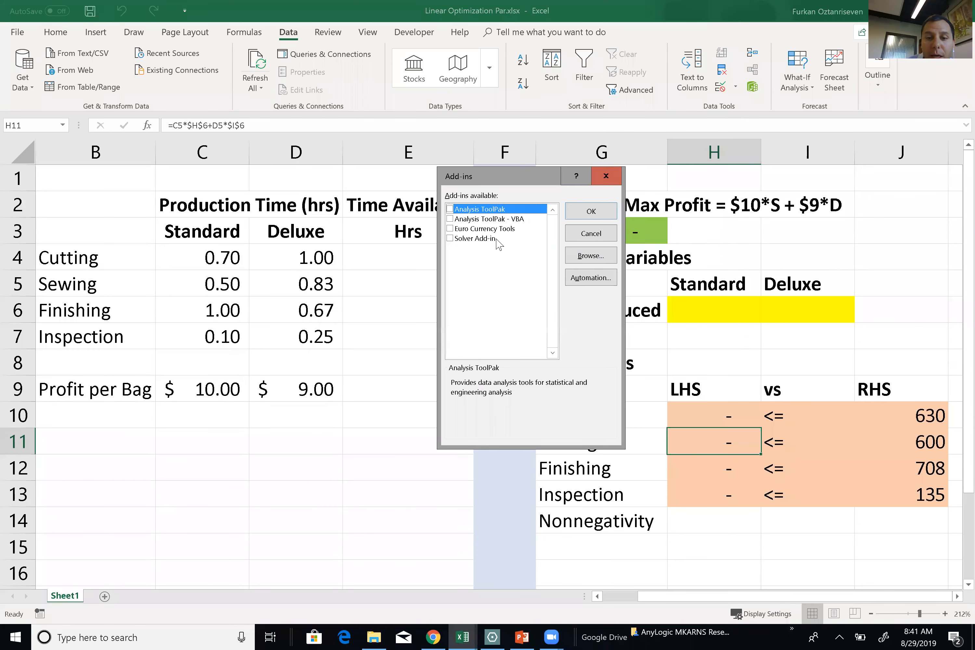
left_click(480, 239)
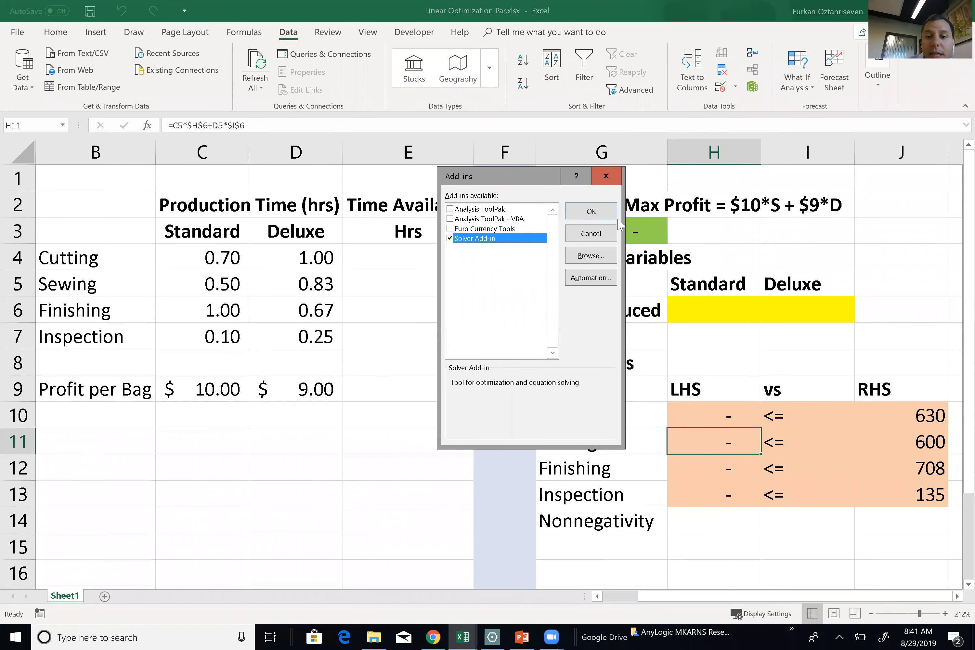
left_click(599, 211)
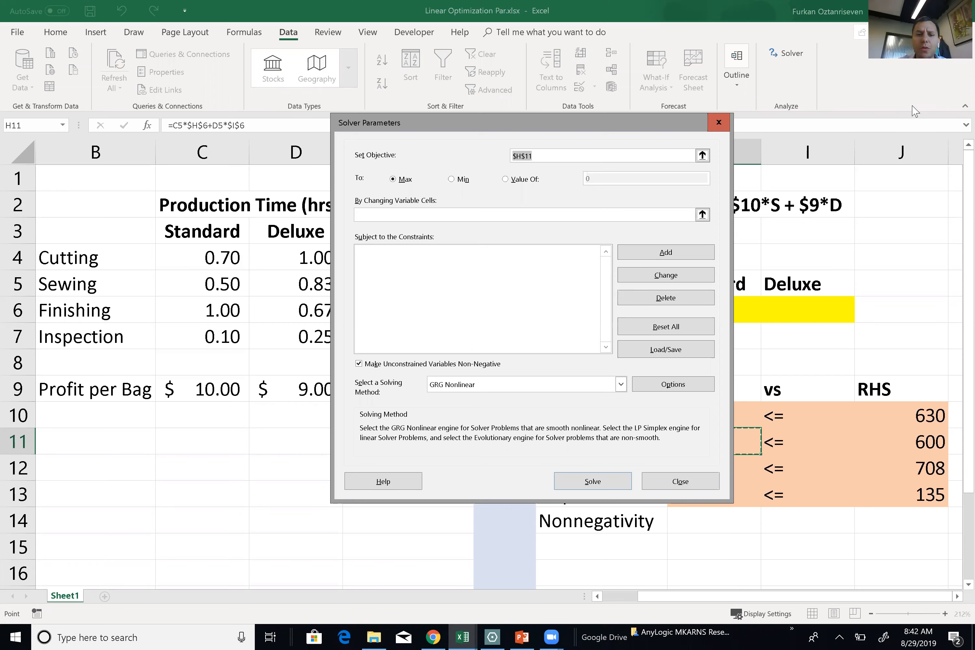
Set Solver's objective to maximize the profit in $G$3.
left_click_drag(493, 132, 222, 143)
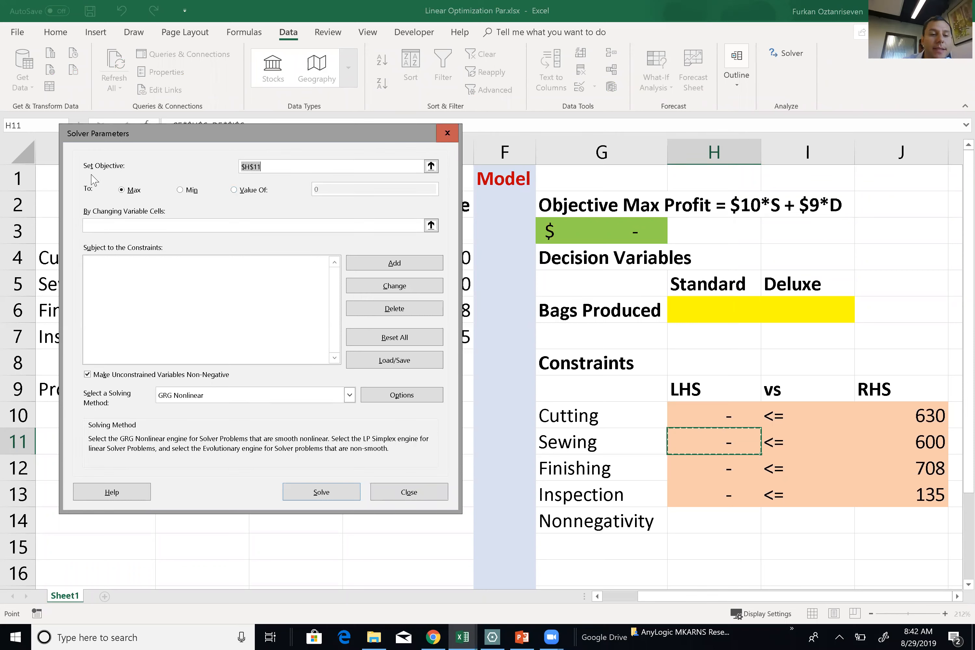
left_click(431, 166)
left_click(587, 229)
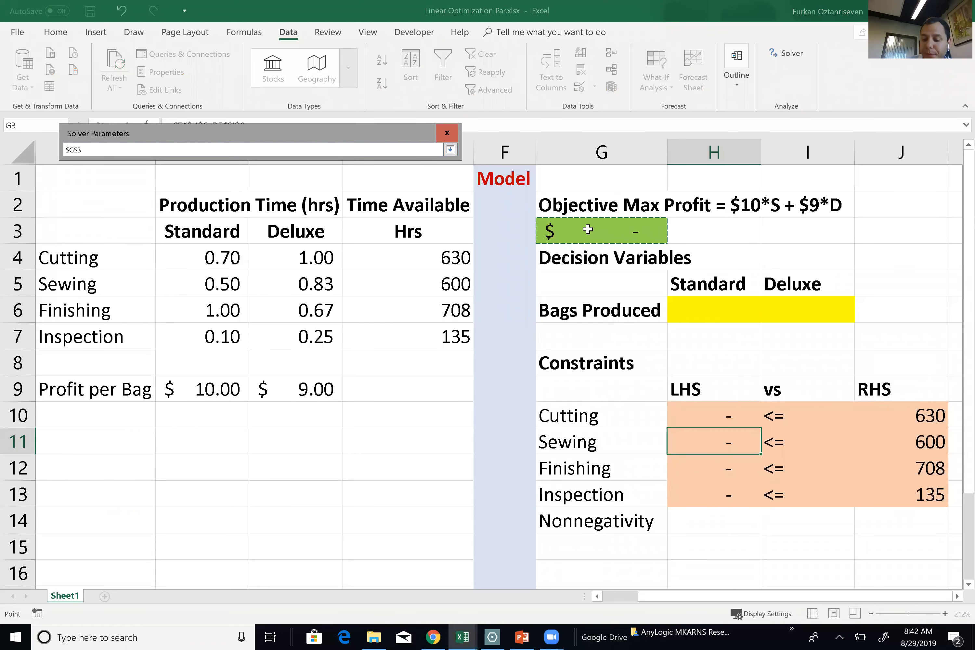
key("Return")
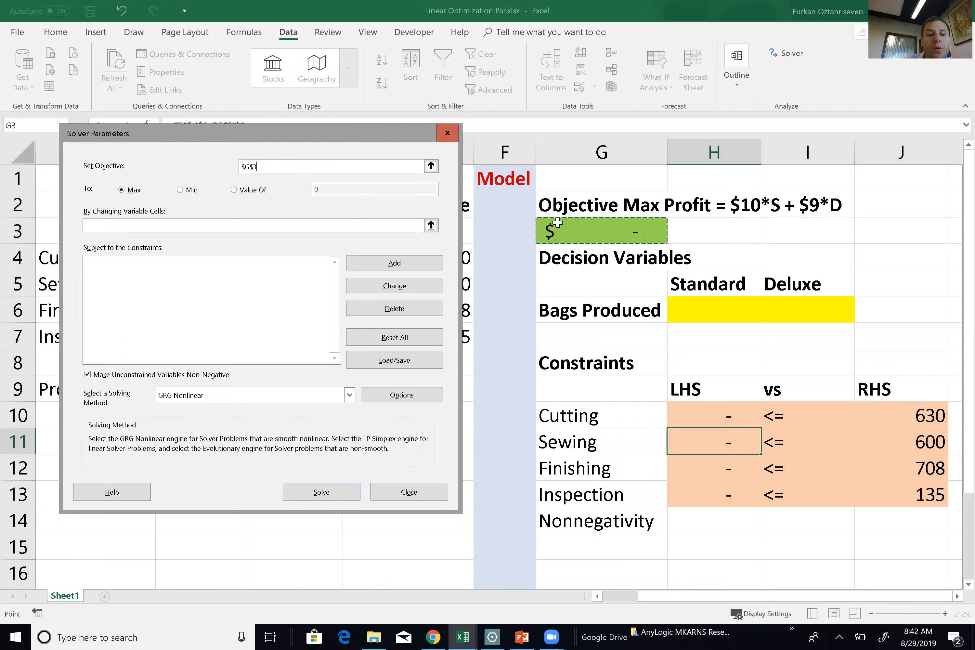
Use H6:I6 as the changing variable cells and begin a new constraint.
left_click(164, 230)
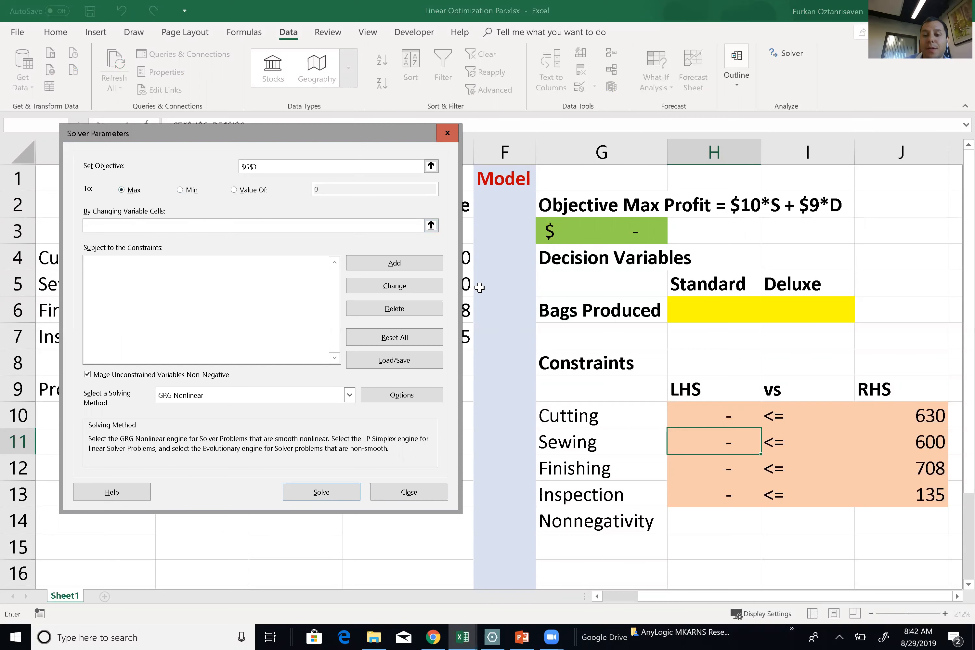
left_click_drag(678, 308, 778, 303)
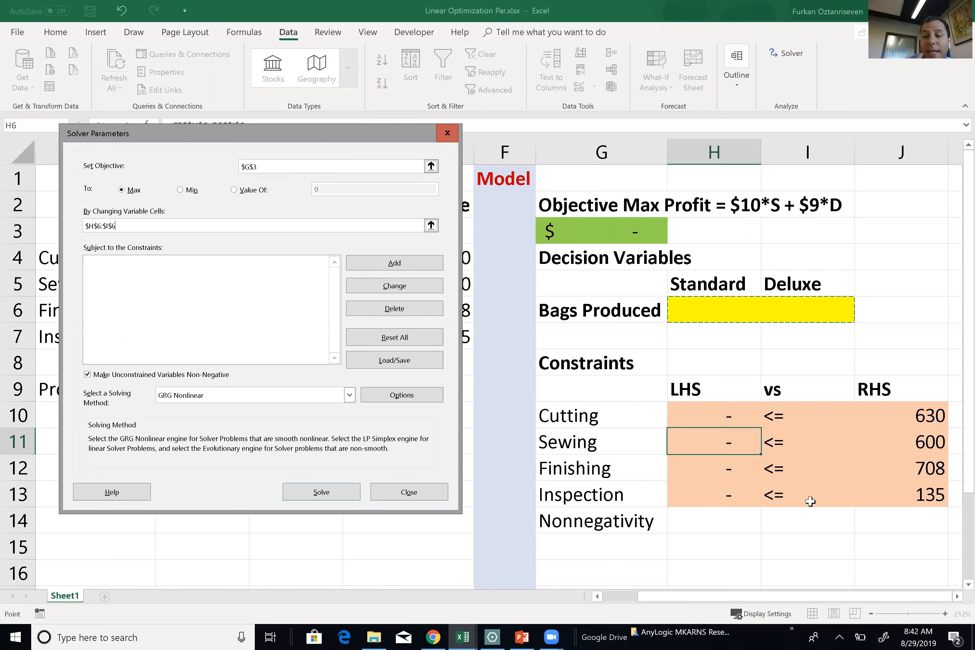
left_click(396, 263)
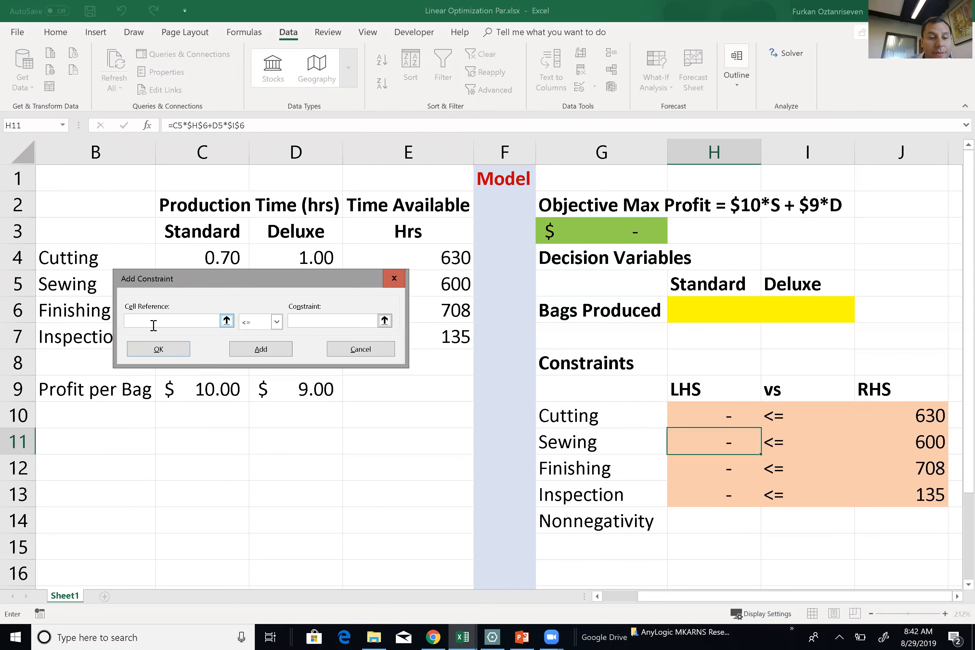
Add the Solver constraint $H$10:$H$13 <= $J$10:$J$13.
left_click(738, 412)
left_click_drag(734, 459, 730, 485)
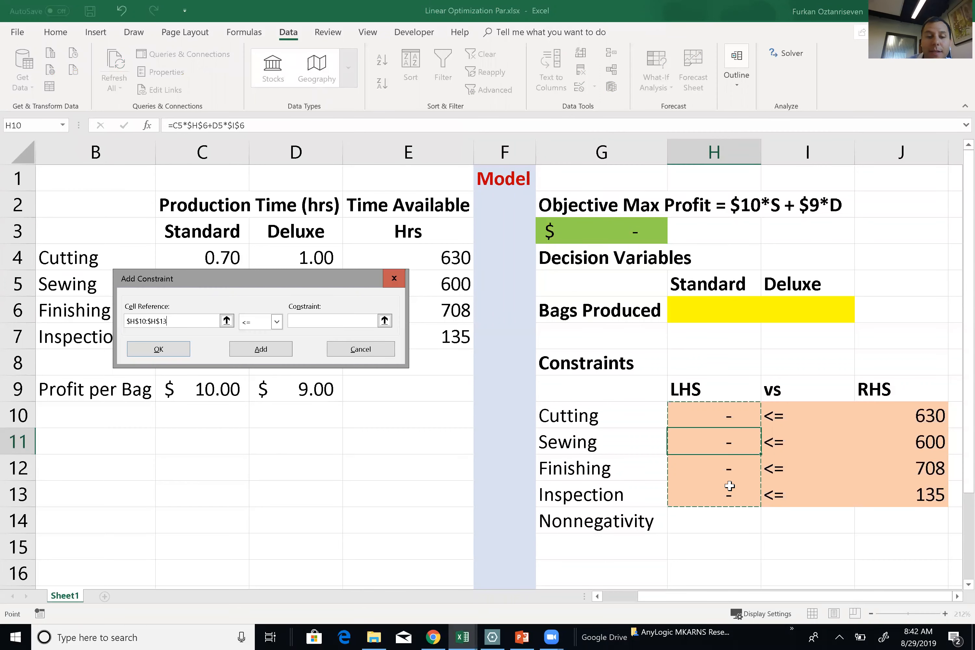
left_click(276, 321)
left_click(257, 336)
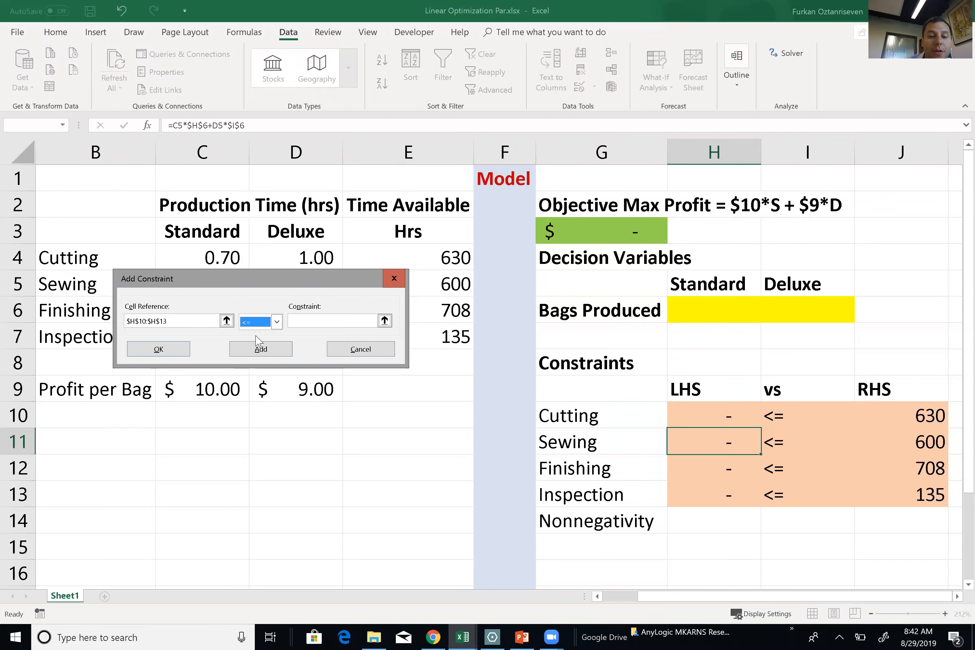
left_click(337, 320)
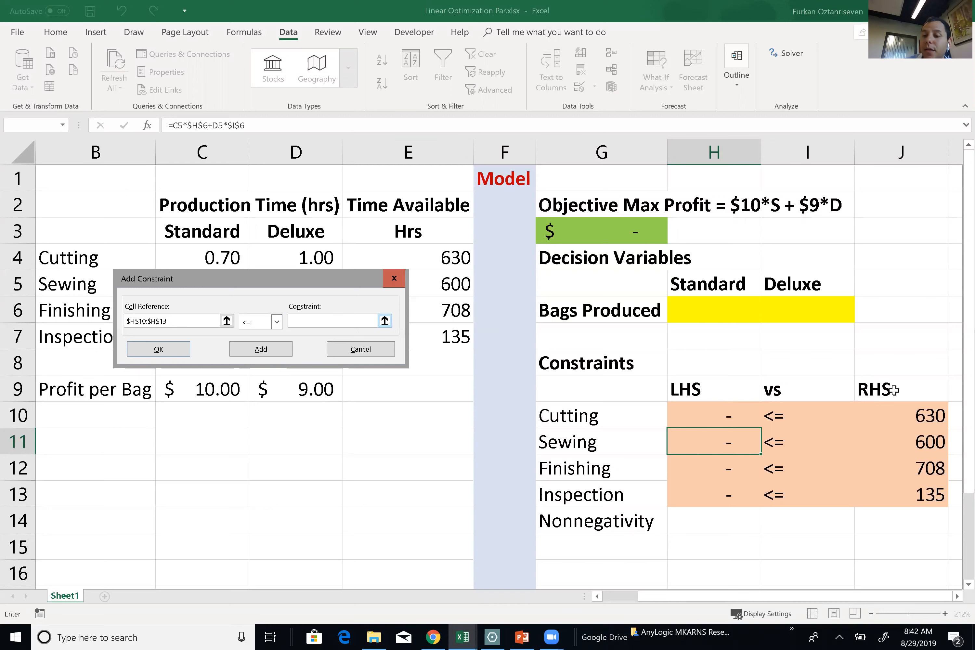
left_click_drag(919, 414, 918, 490)
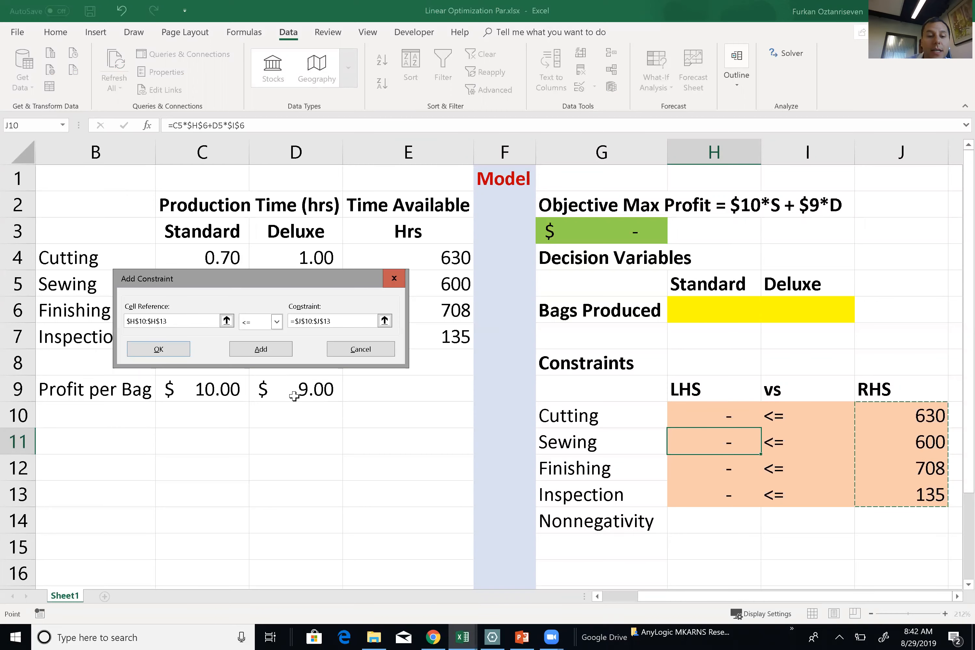
left_click(181, 351)
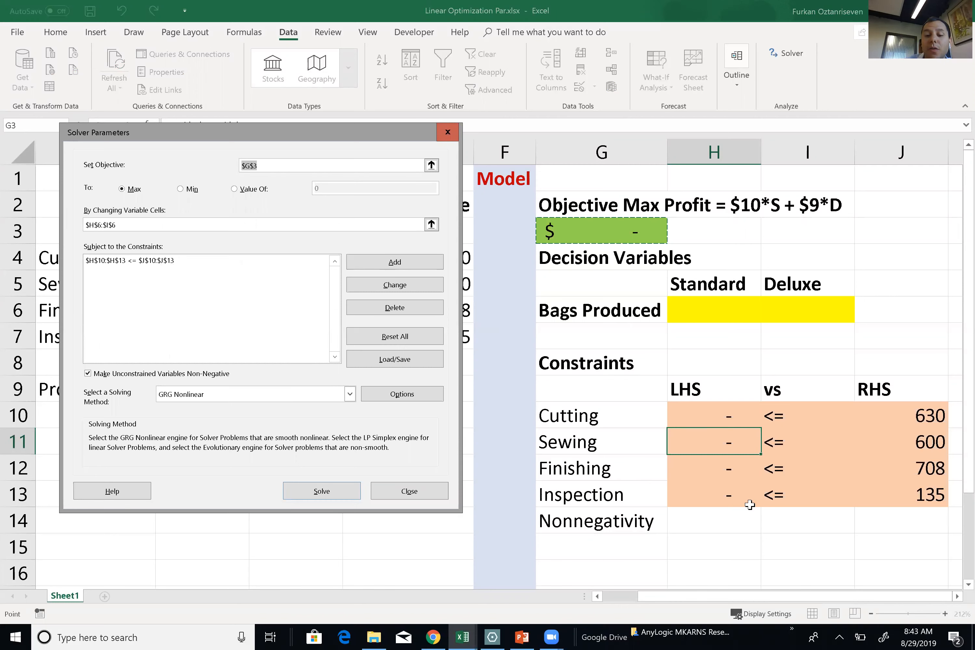
Keep unconstrained variables non-negative and choose the Simplex LP solving method.
left_click(98, 375)
left_click(98, 376)
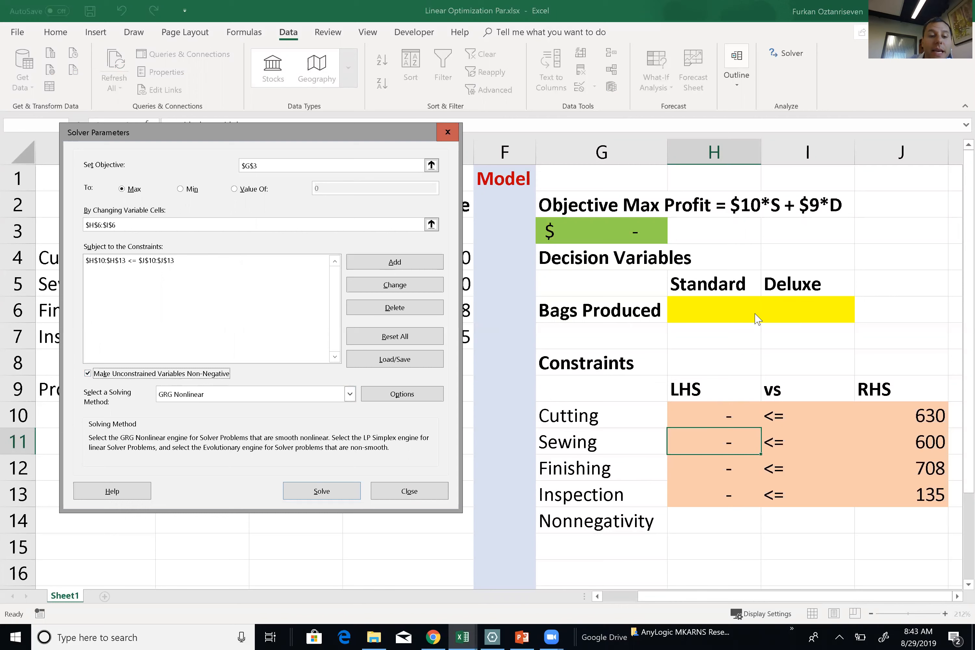
left_click(320, 399)
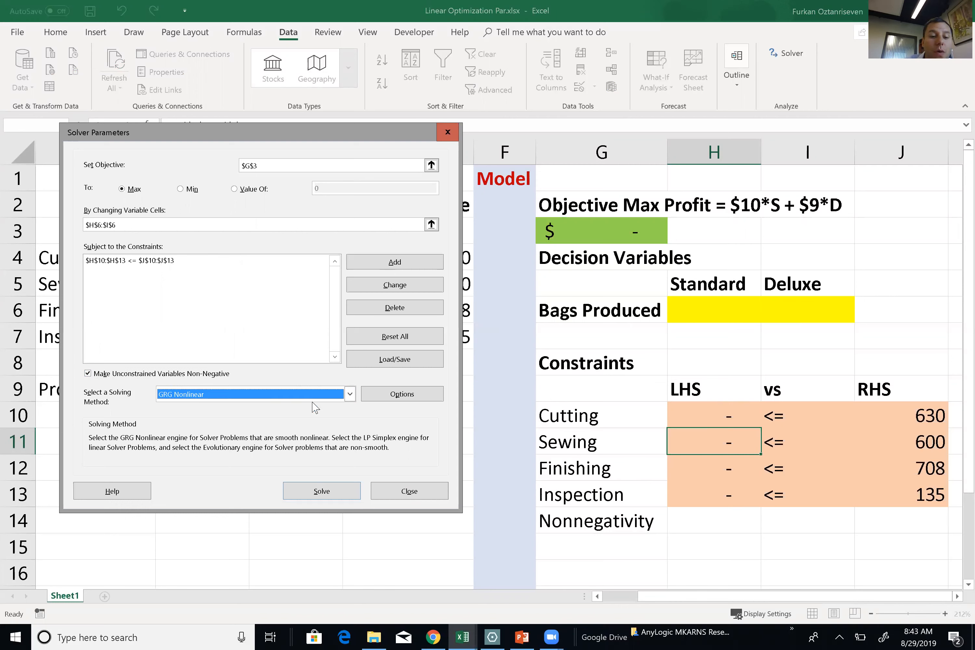
left_click(313, 399)
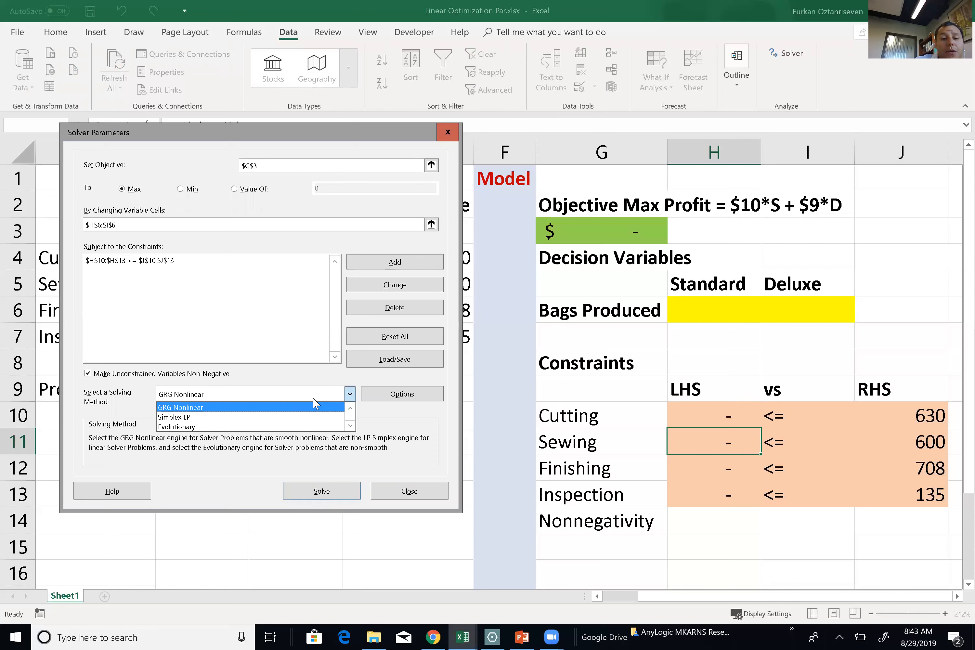
left_click(173, 417)
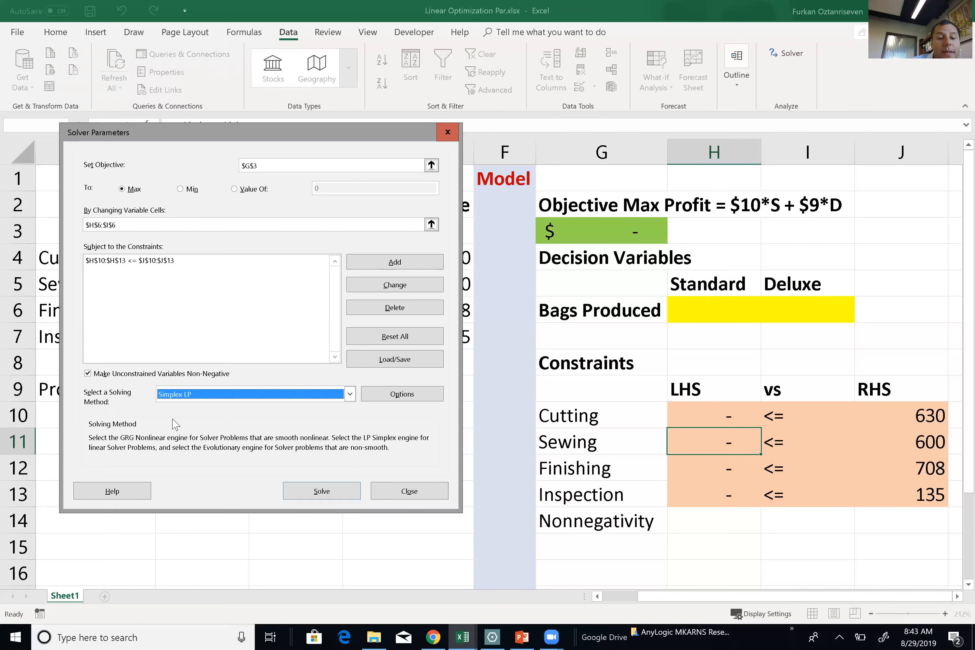
Solve for 540 Standard and 252 Deluxe bags ($7,668.00 profit), keeping it with a Sensitivity Report.
left_click(338, 498)
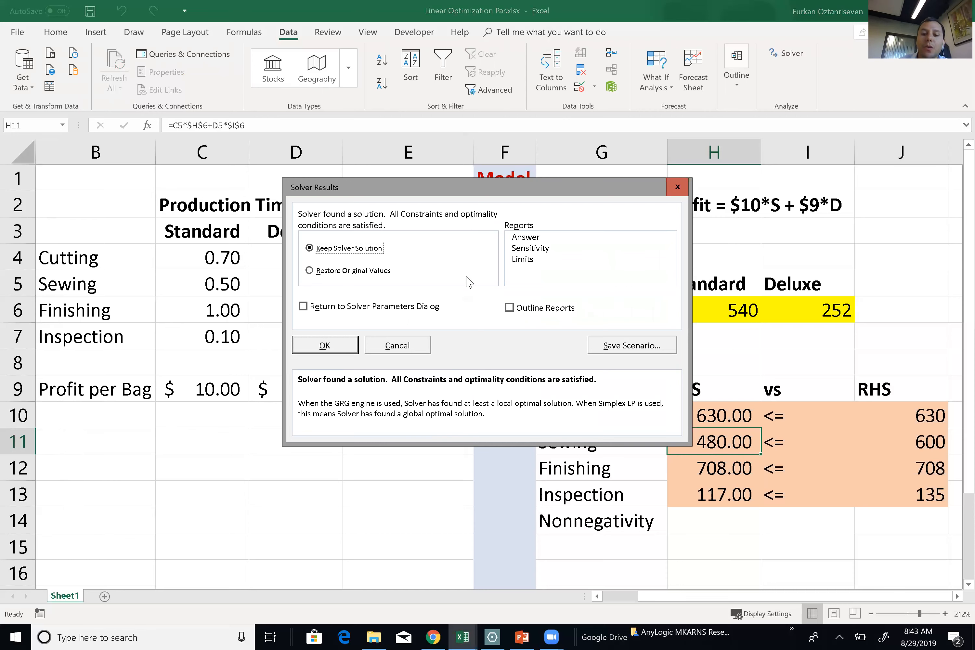
left_click(544, 252)
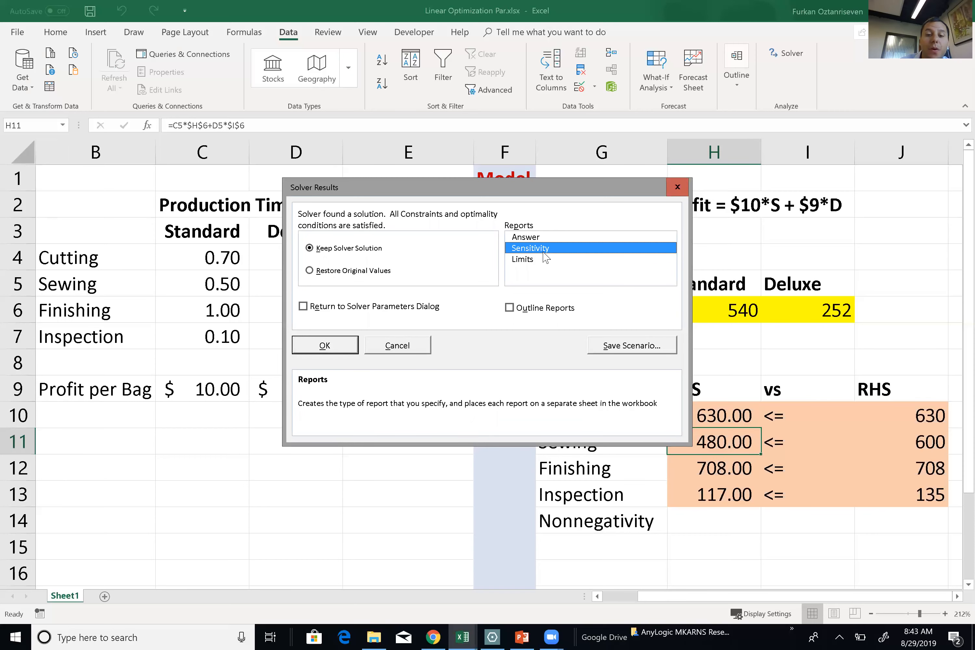
left_click(309, 343)
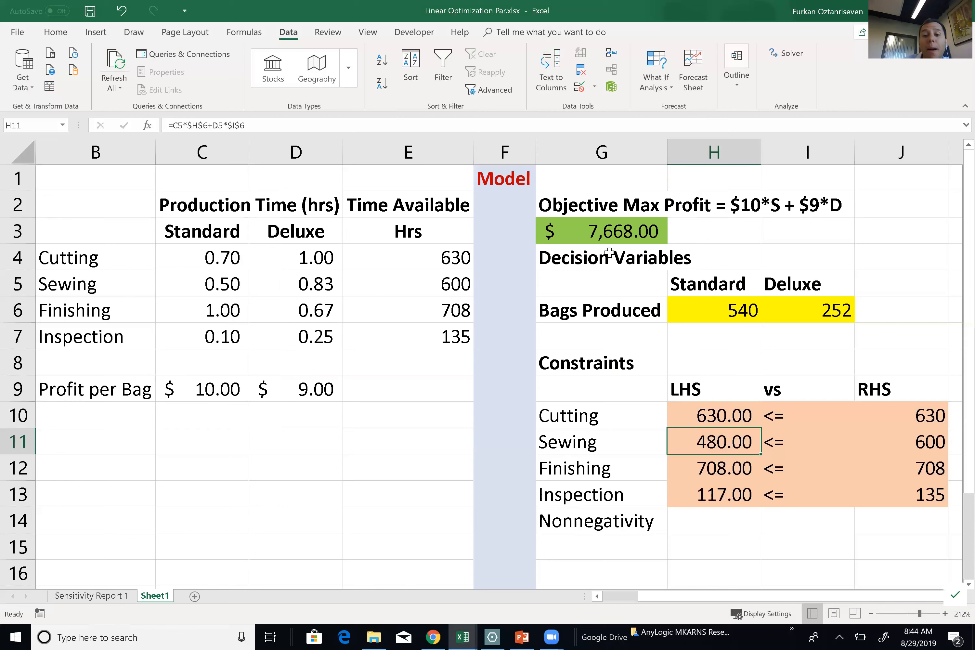
left_click(614, 228)
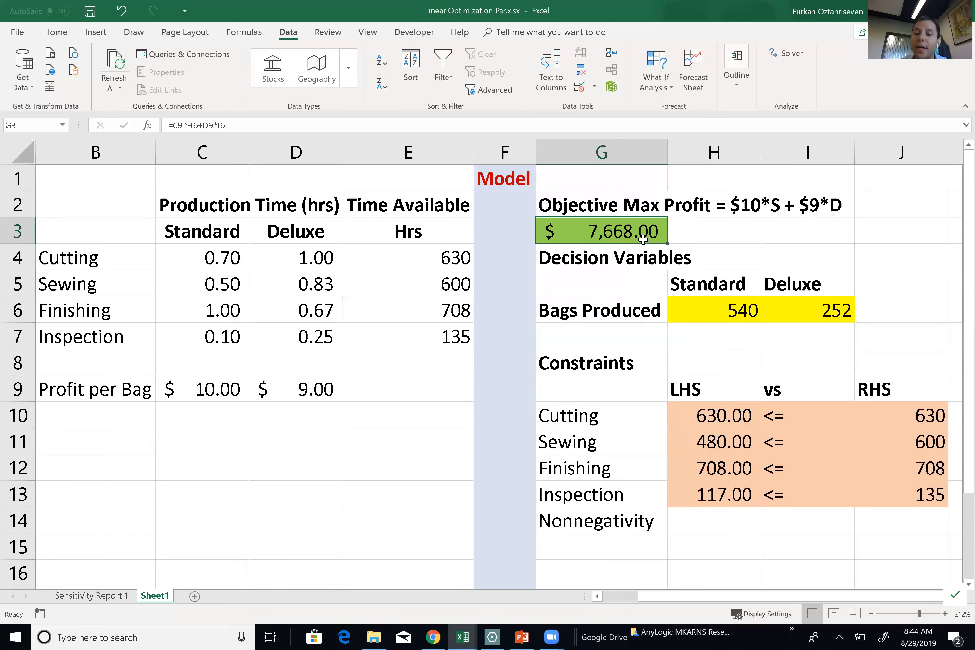
left_click(714, 310)
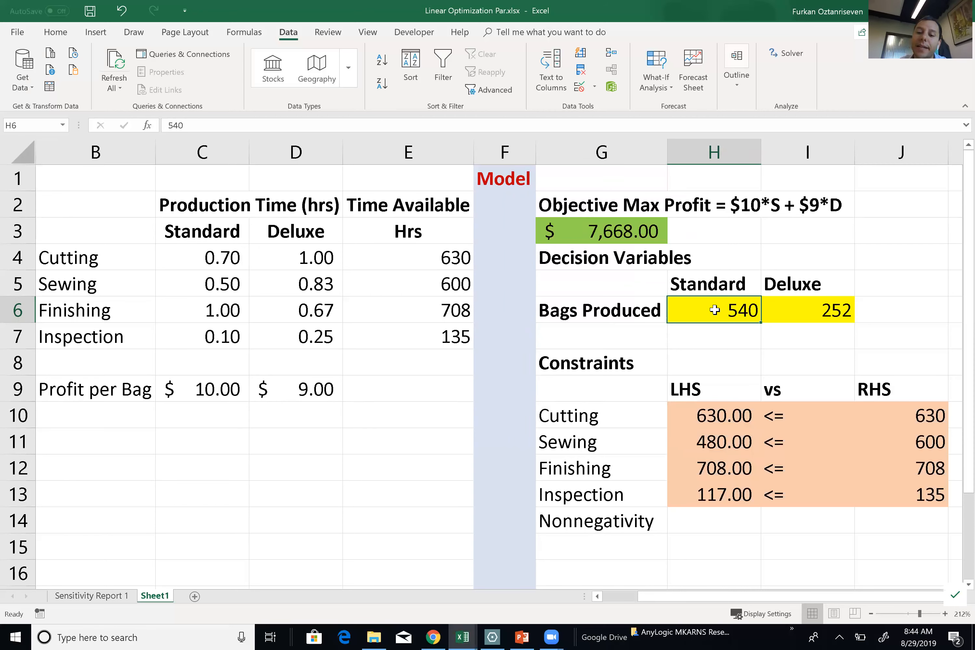
left_click(838, 314)
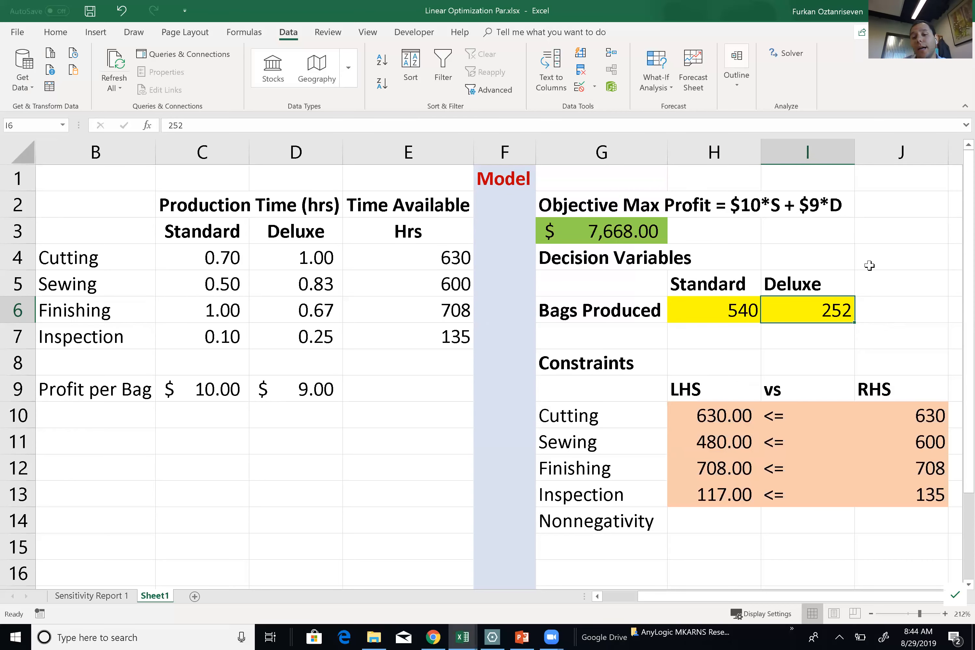
scroll(777, 322, "right", 1)
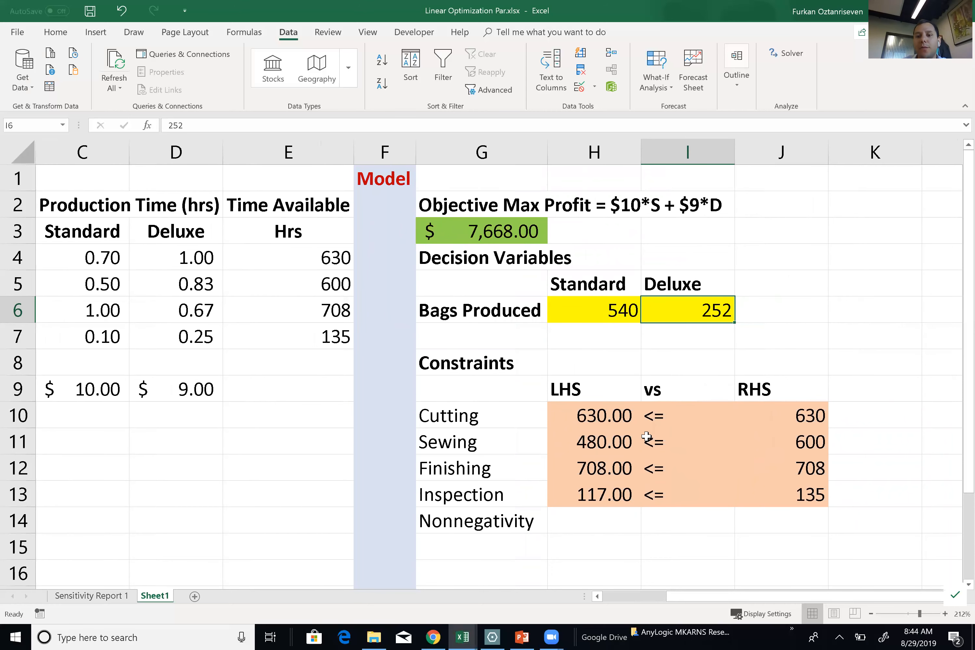
left_click(813, 415)
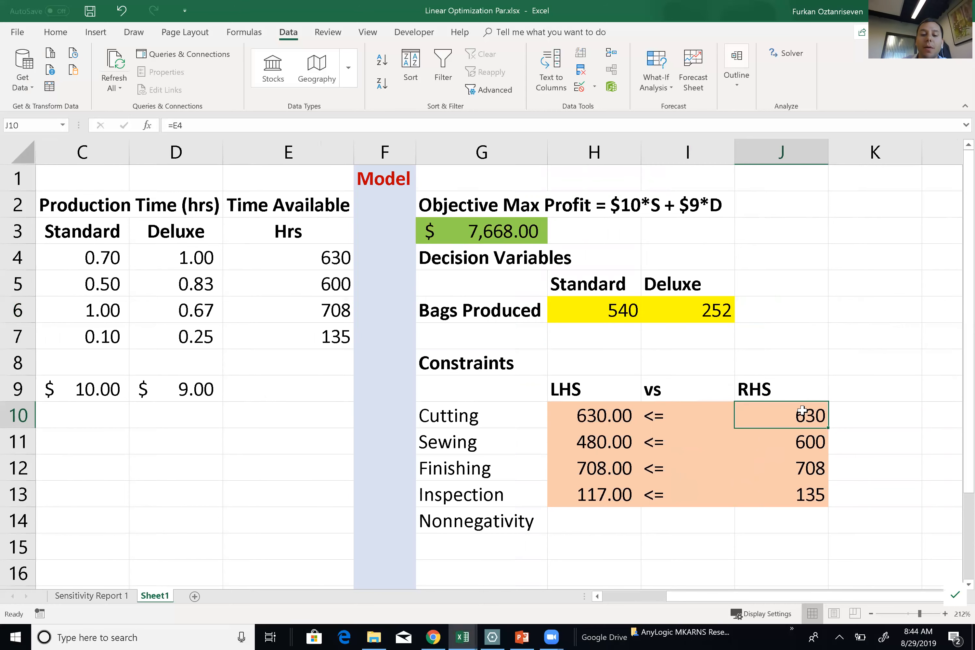
left_click(617, 412)
left_click(800, 443)
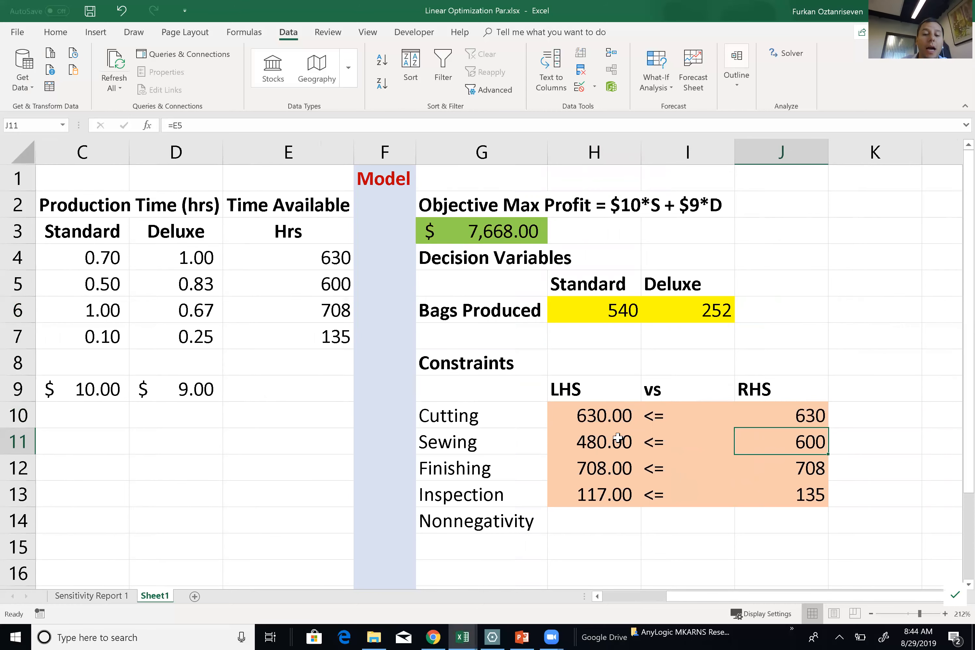
left_click(603, 442)
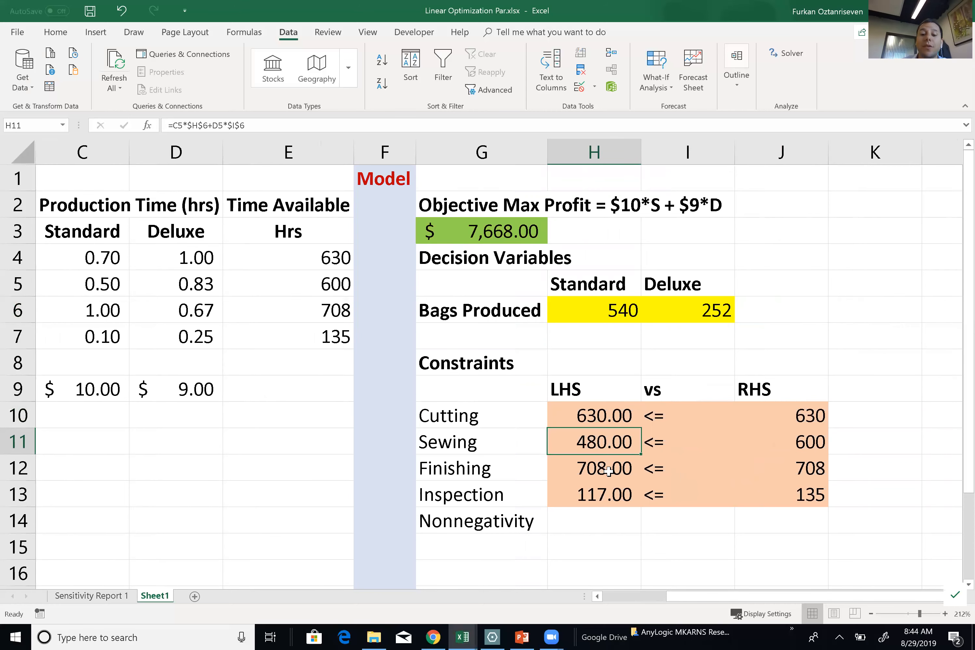
left_click(788, 467)
left_click(608, 475)
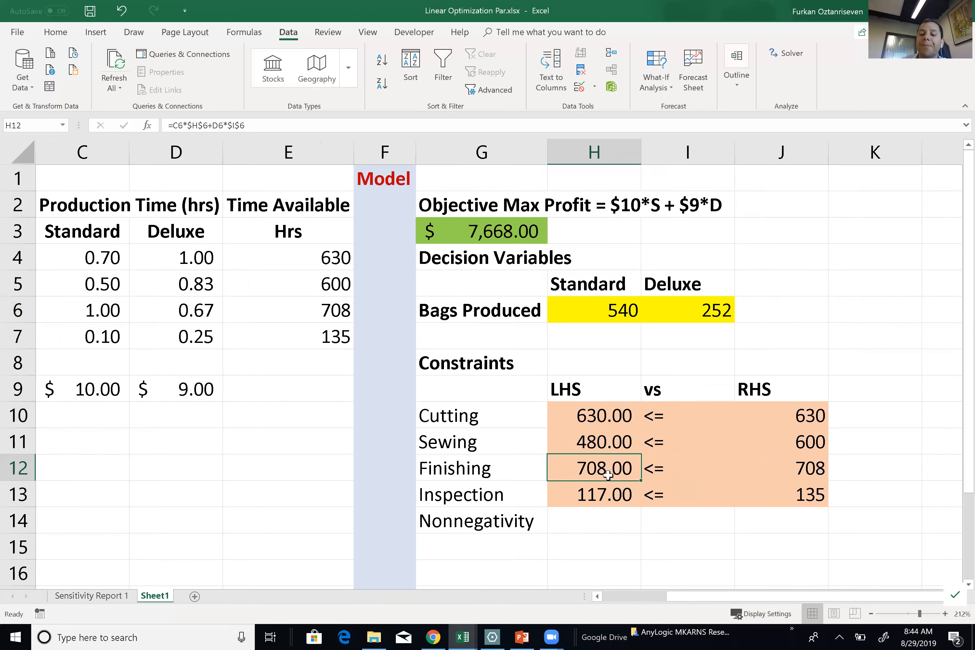
left_click(767, 494)
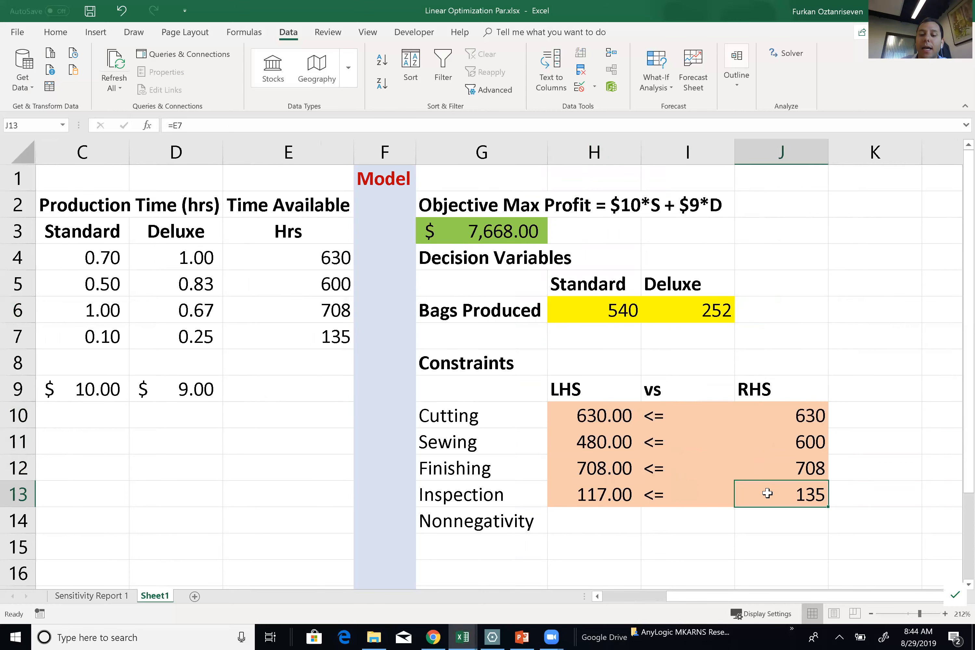
left_click(604, 501)
left_click(799, 497)
left_click_drag(595, 415, 780, 494)
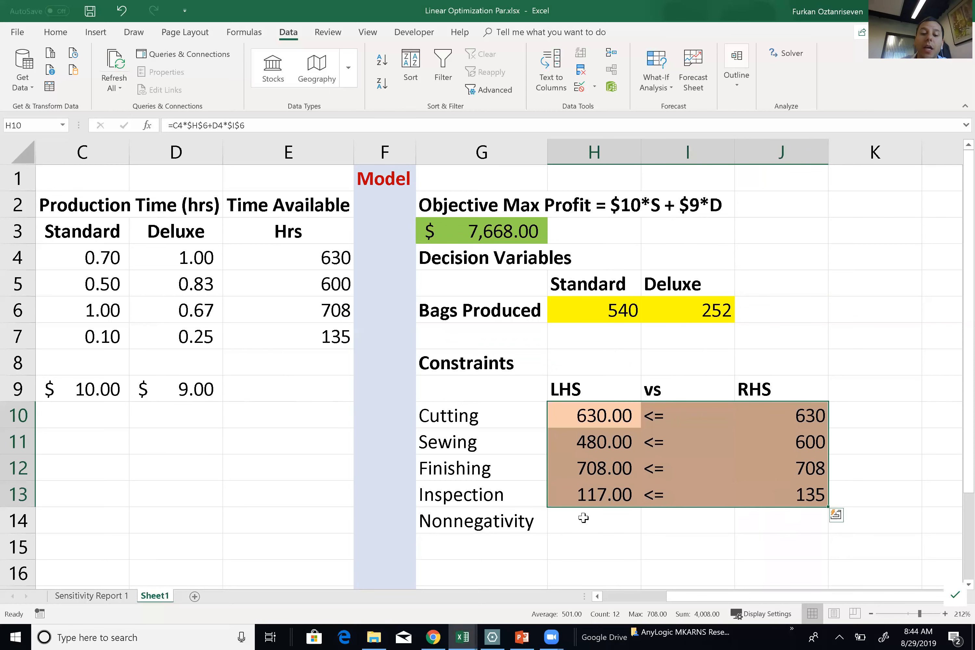
left_click(529, 520)
left_click_drag(610, 305, 710, 315)
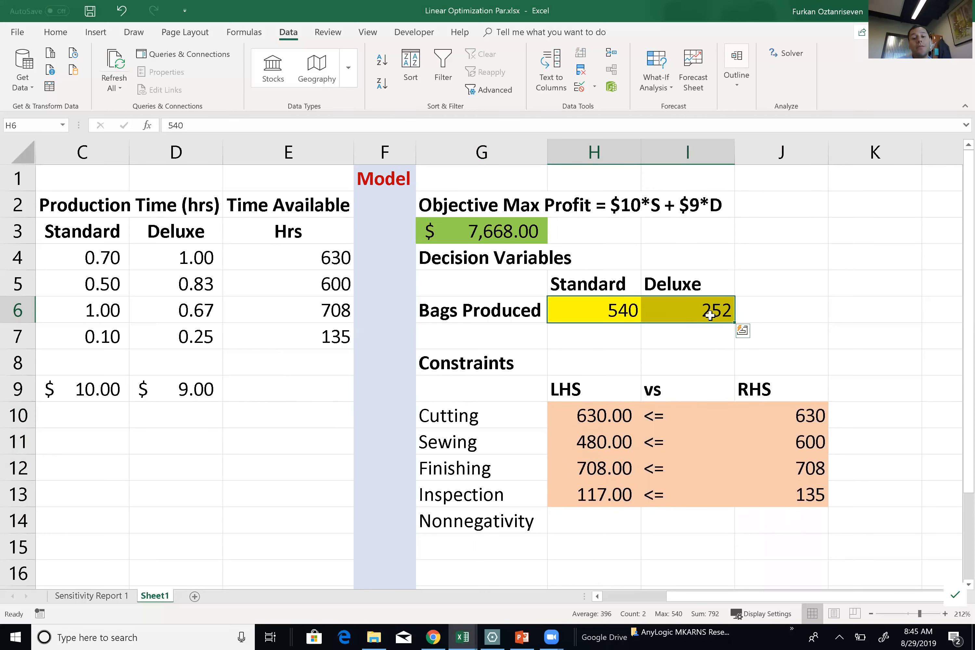